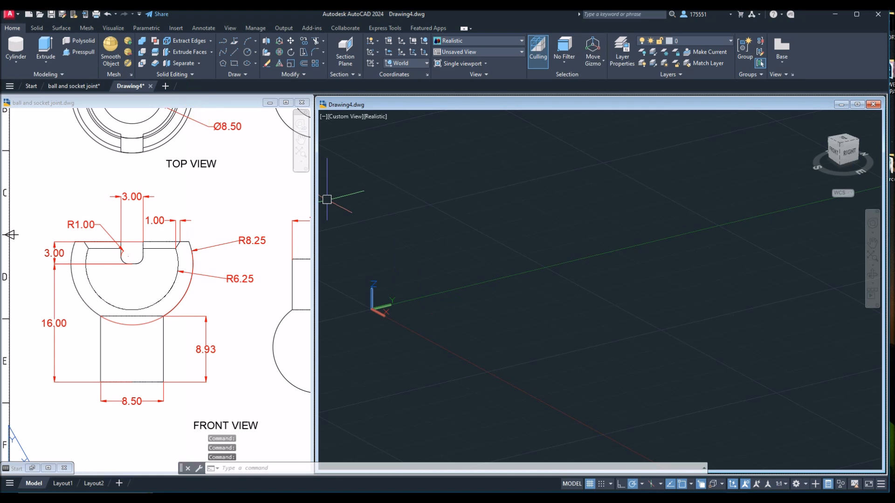
Create a sphere of radius 8.25 in the empty model space and zoom to its extents
left_click(20, 84)
left_click(21, 78)
left_click(20, 70)
left_click(44, 74)
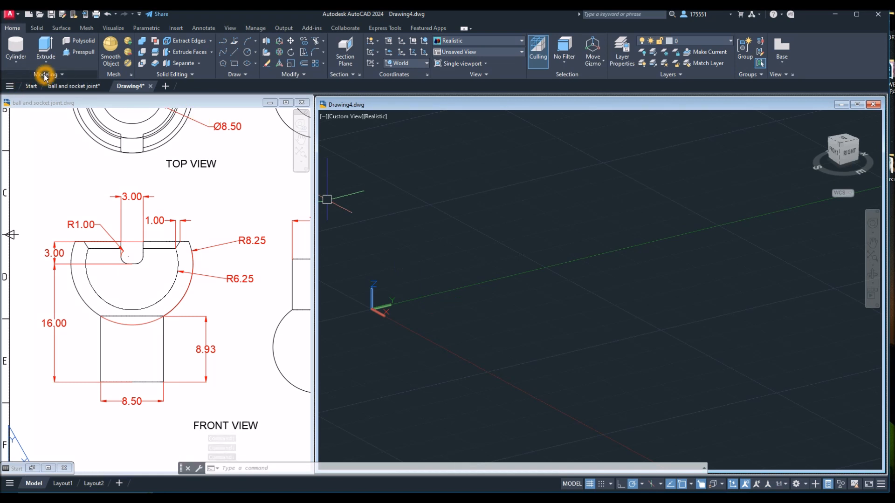
left_click(16, 65)
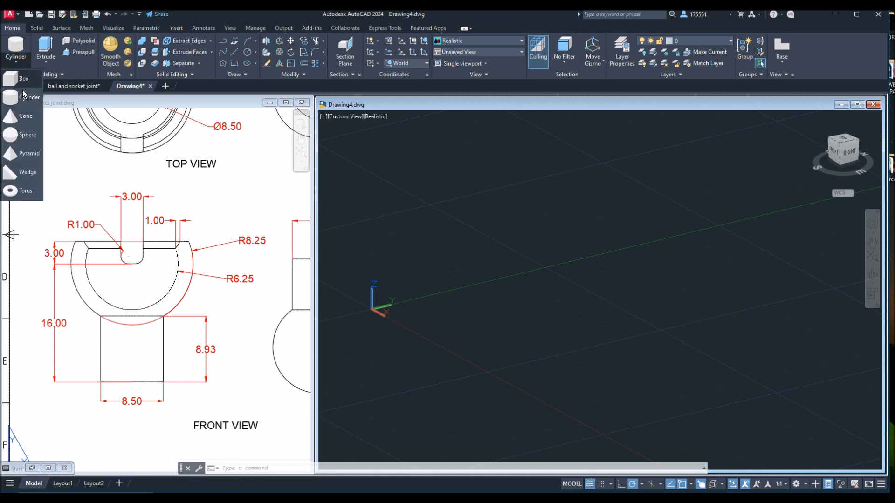
left_click(26, 136)
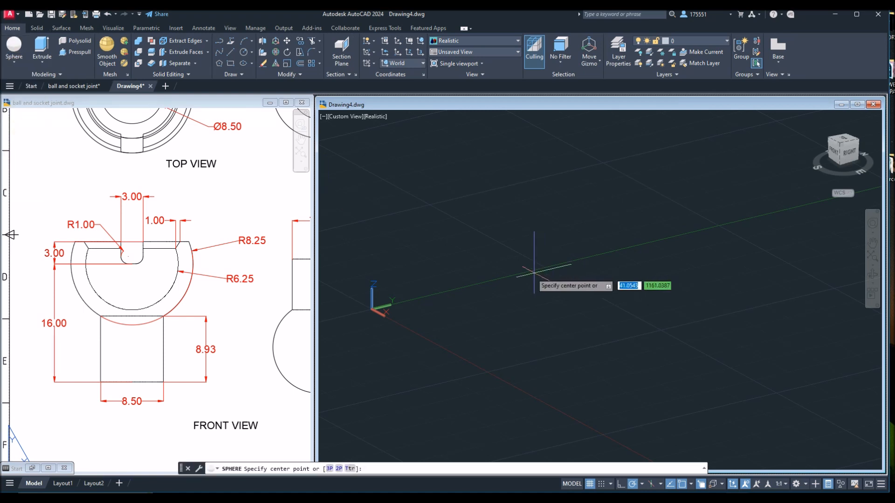
left_click(459, 236)
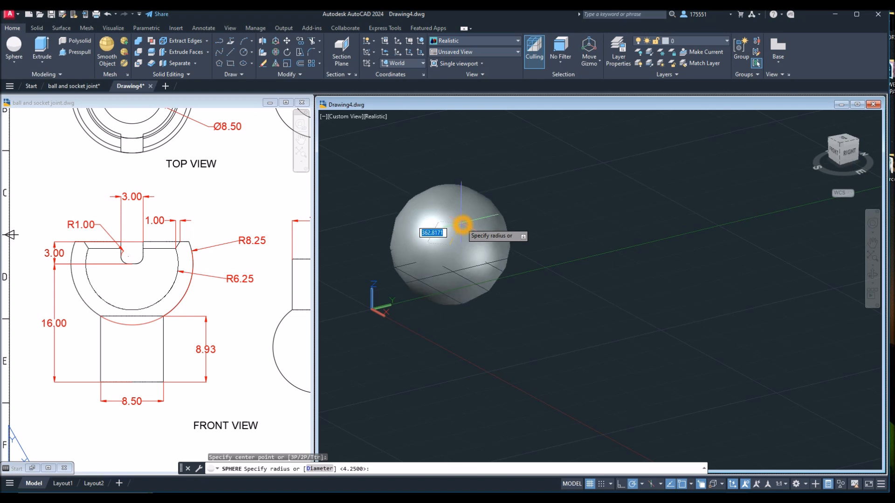
type("8.25")
key("Return")
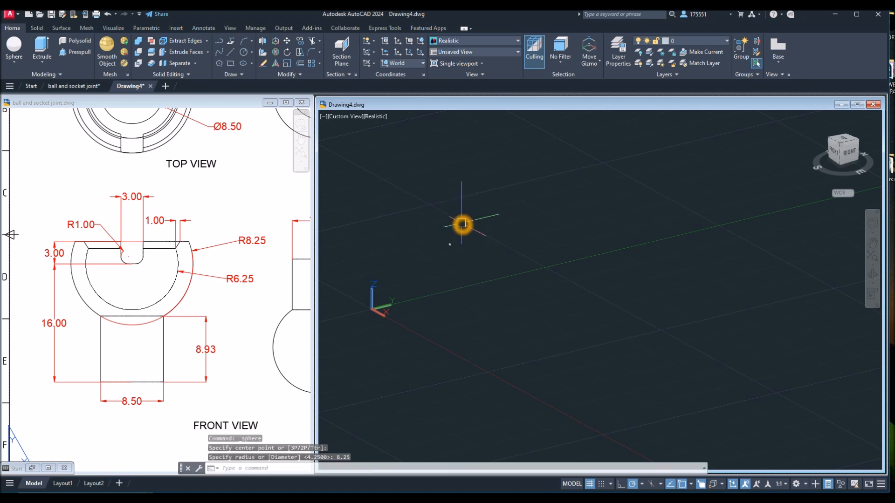
left_click(869, 257)
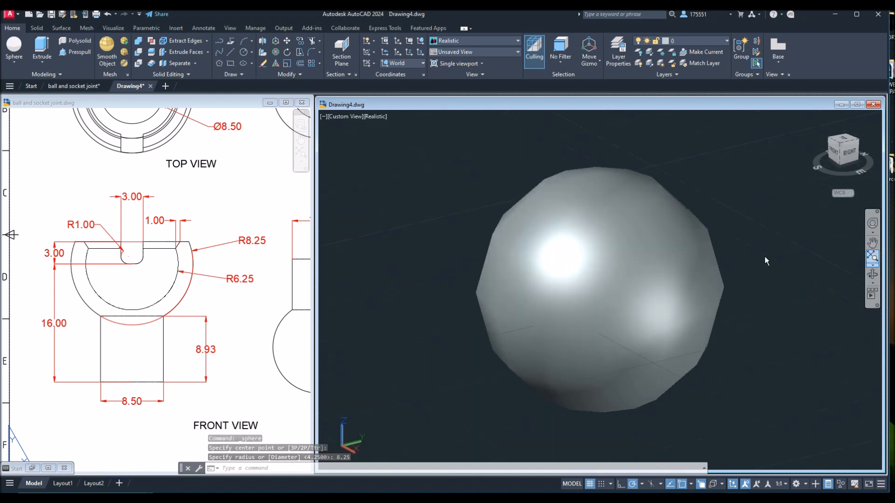
left_click(648, 293)
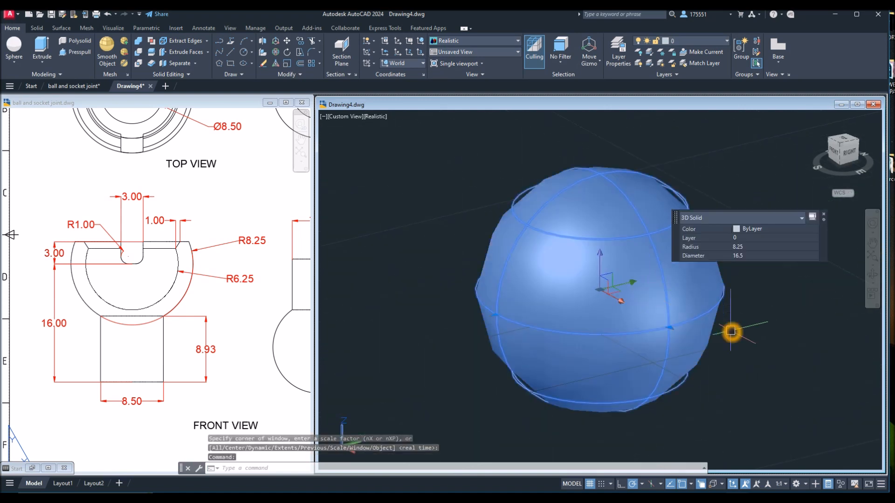
key("Escape")
middle_click_drag(731, 330, 671, 313)
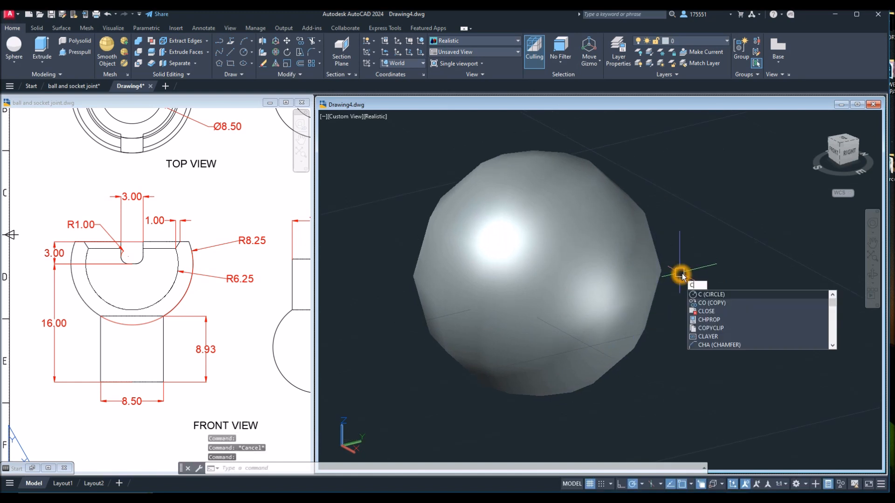
key("Escape")
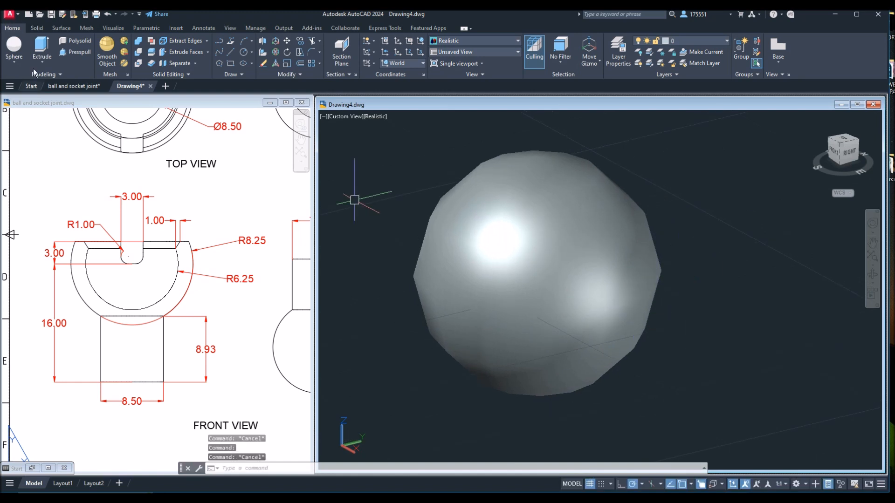
left_click(14, 47)
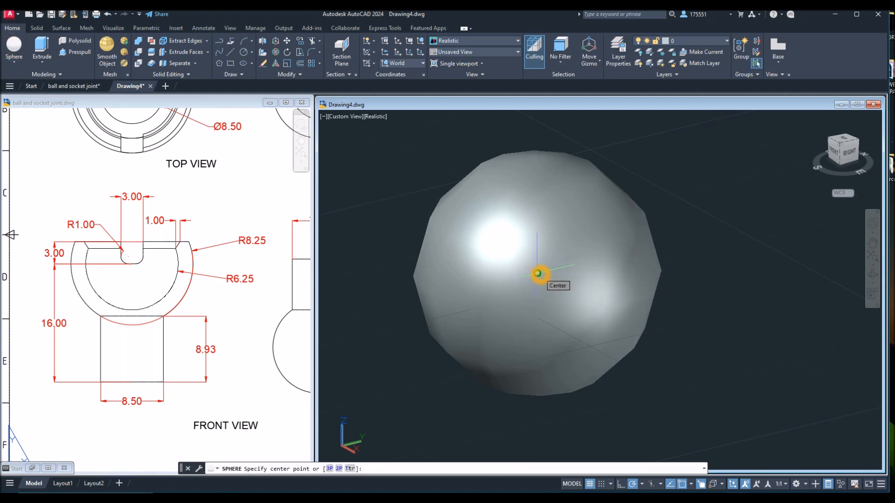
key("Escape")
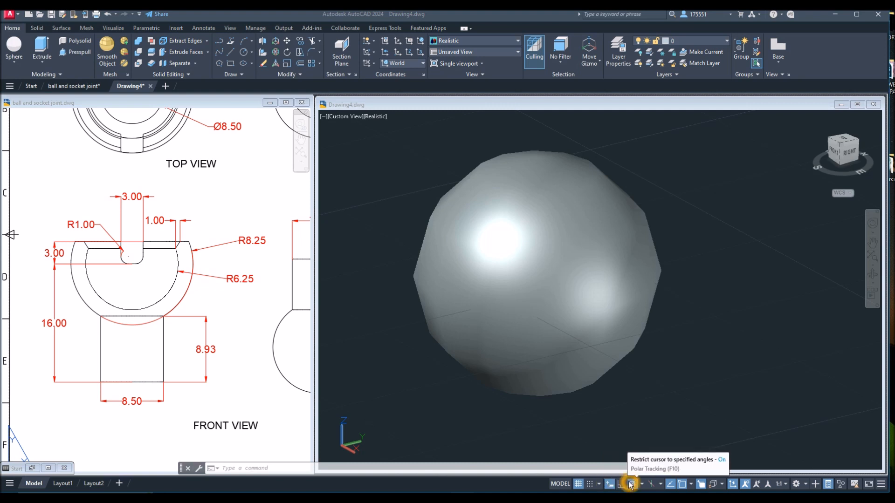
left_click(680, 485)
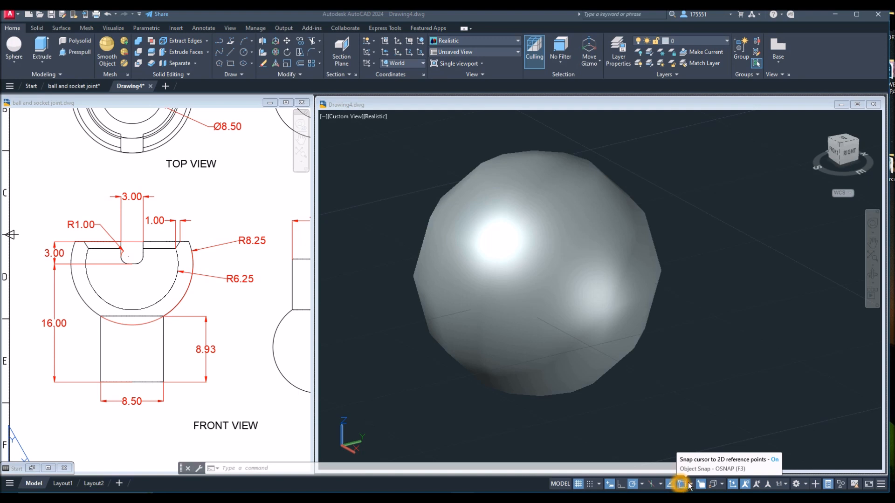
left_click(702, 485)
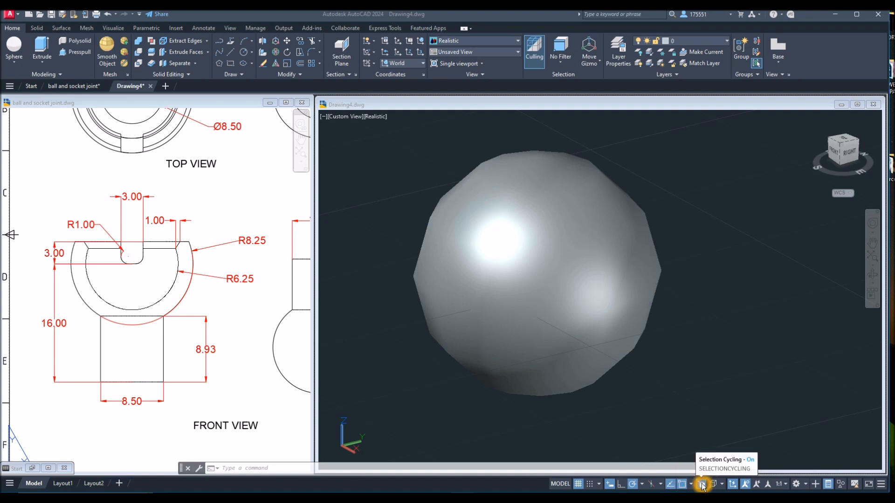
left_click(671, 373)
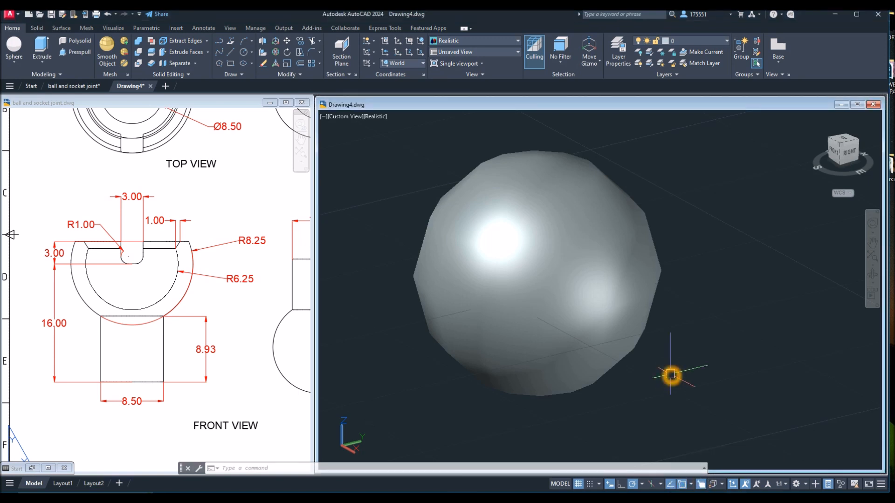
left_click(14, 47)
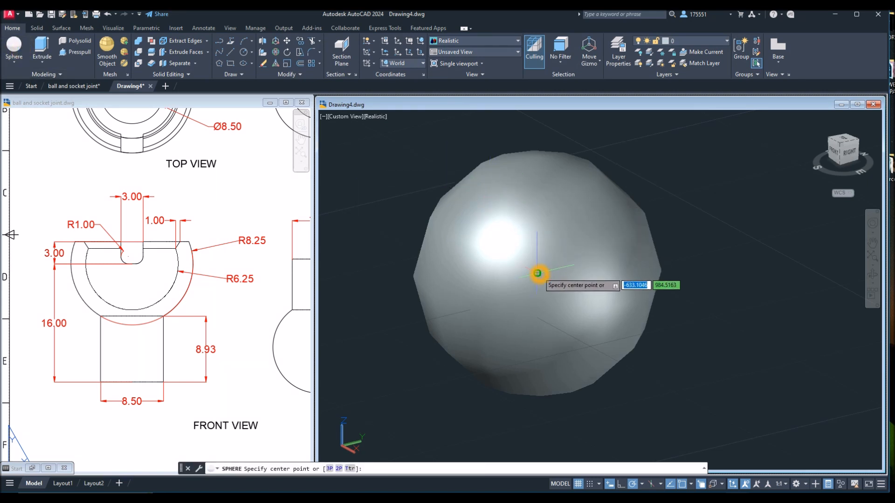
left_click(537, 273)
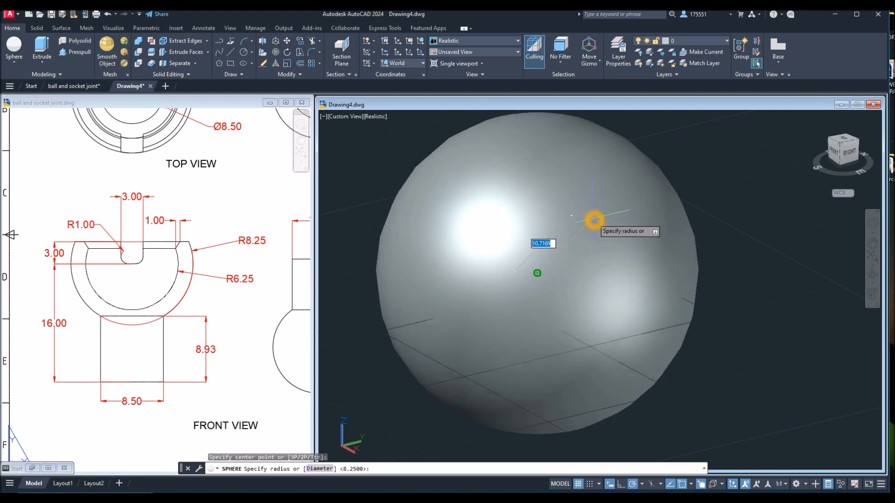
key("Escape")
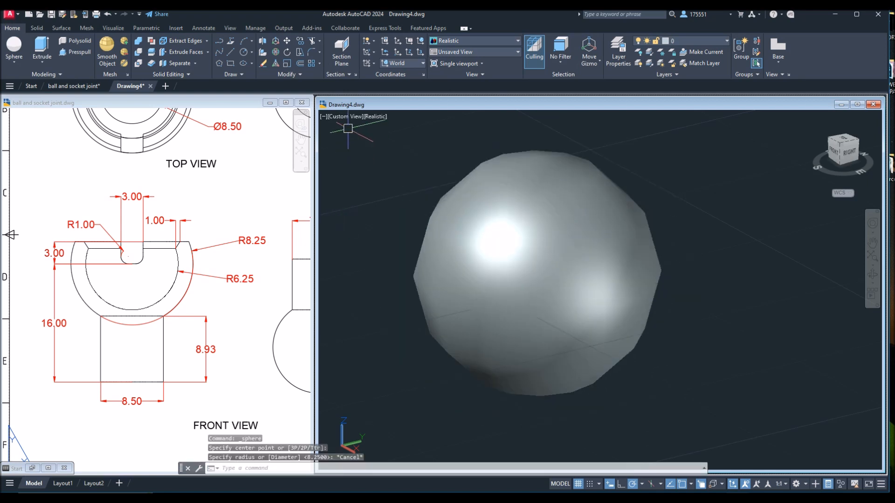
Change the model's visual style to X-Ray, trying Wireframe first
left_click(377, 117)
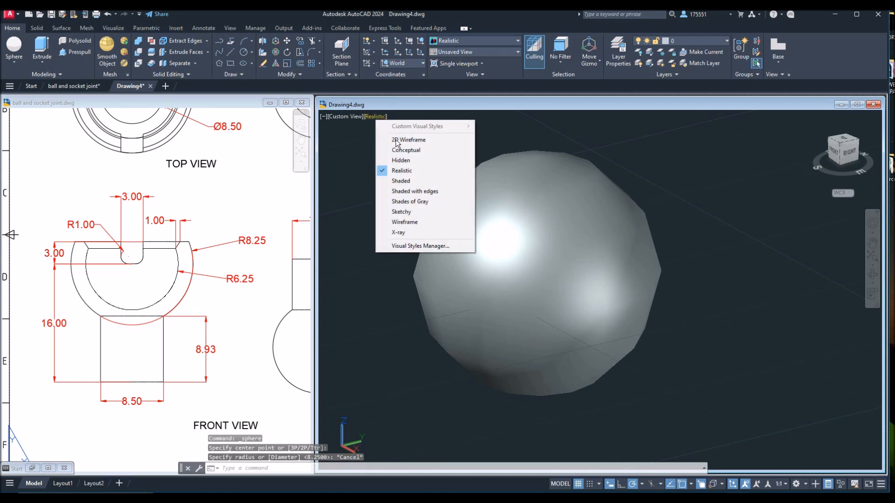
left_click(413, 221)
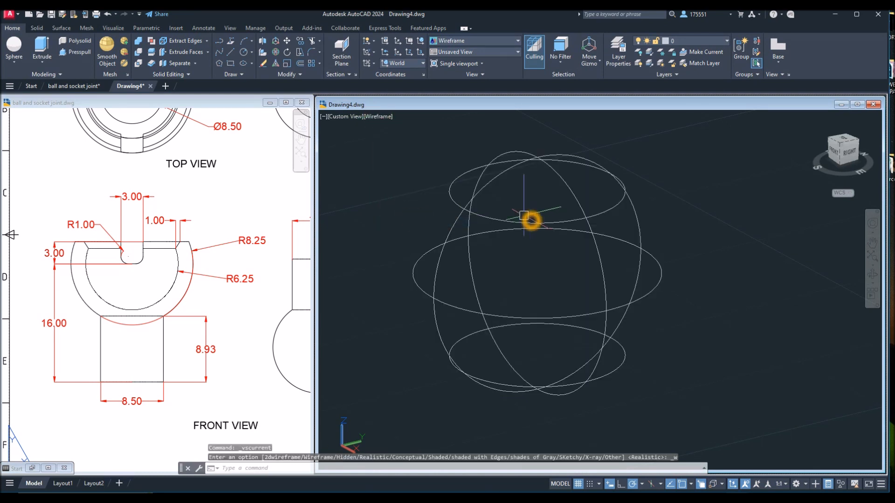
left_click(391, 116)
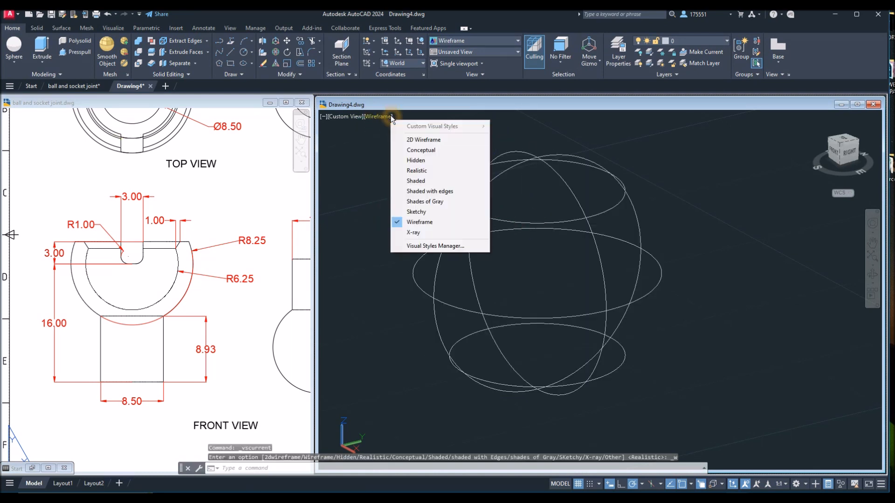
left_click(435, 233)
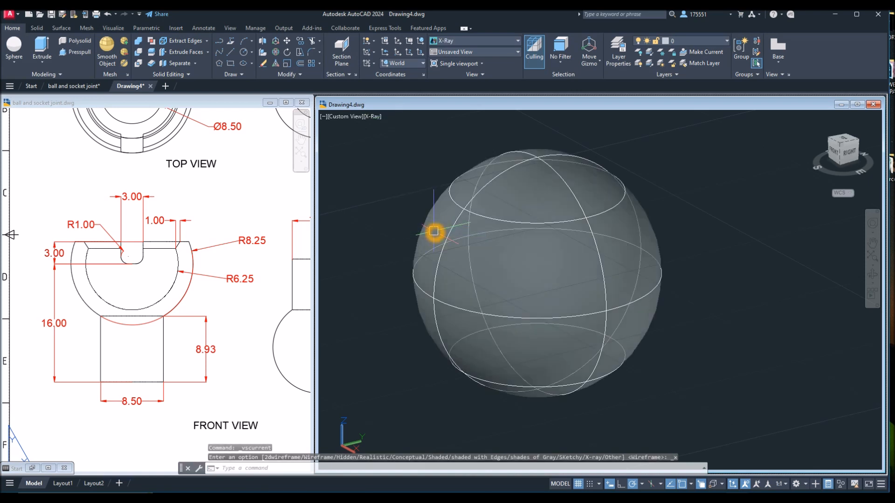
Create a second sphere of radius 6.25 centred on the existing sphere's centre
left_click(14, 46)
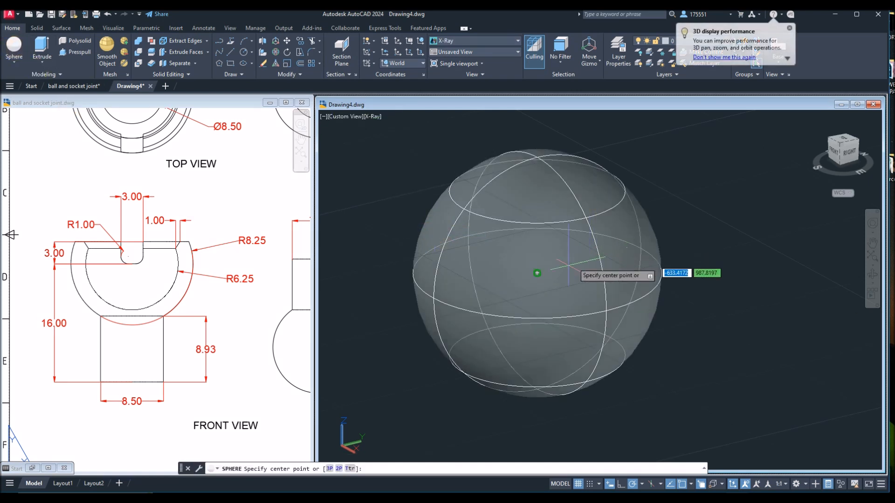
left_click(537, 273)
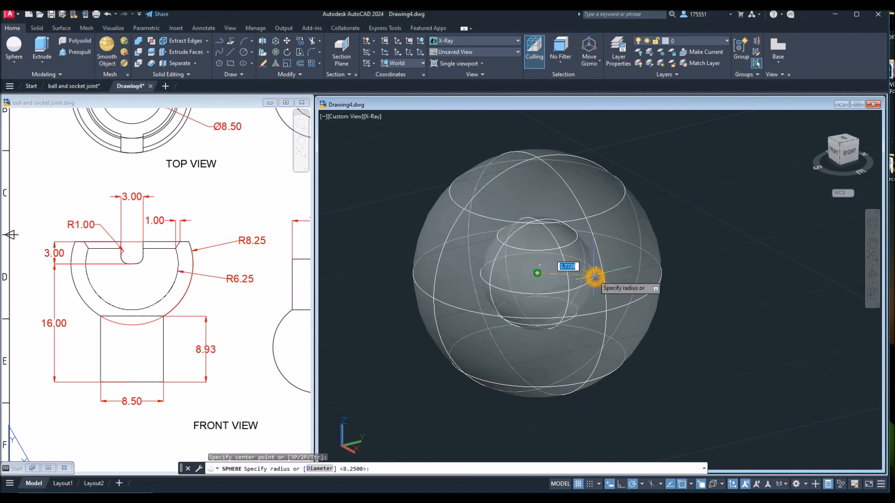
type("6.25")
key("Return")
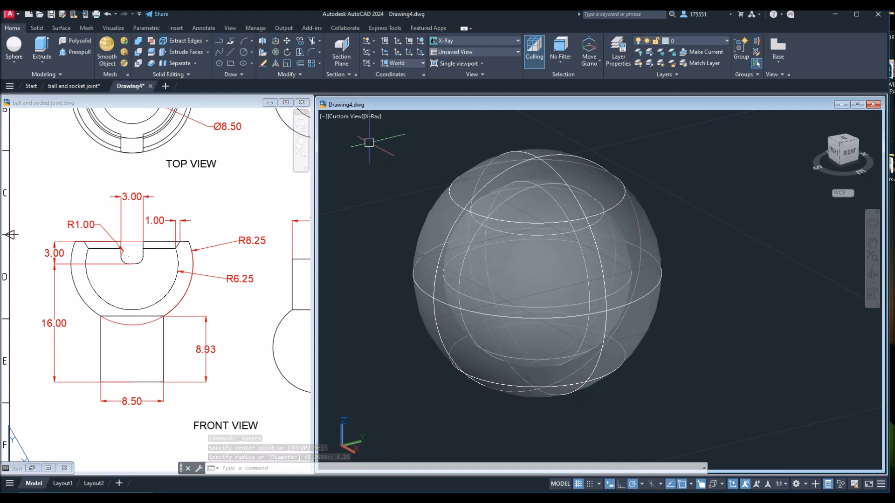
Switch the model to the Front view with both spheres in sight
left_click(339, 120)
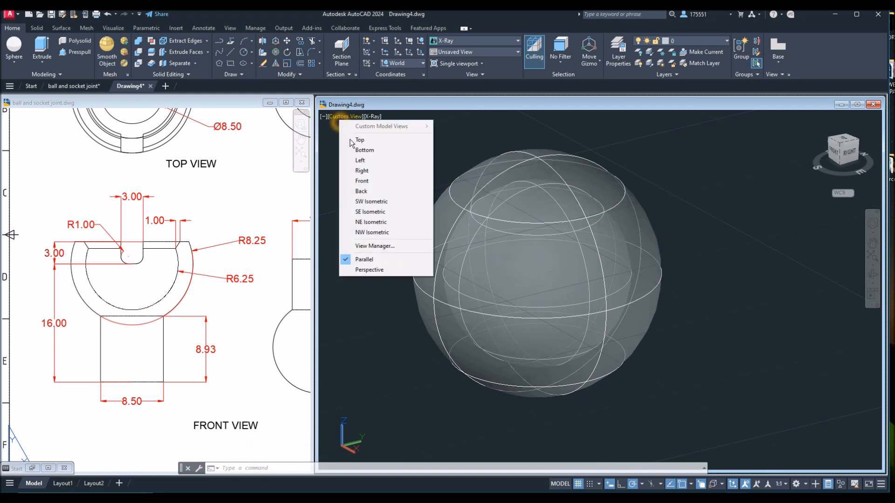
left_click(373, 181)
scroll(665, 226, "down", 5)
middle_click_drag(650, 225, 503, 231)
Check the stem dimensions in the reference front view and draw a line 16 units straight down from the spheres' centre
left_click(58, 409)
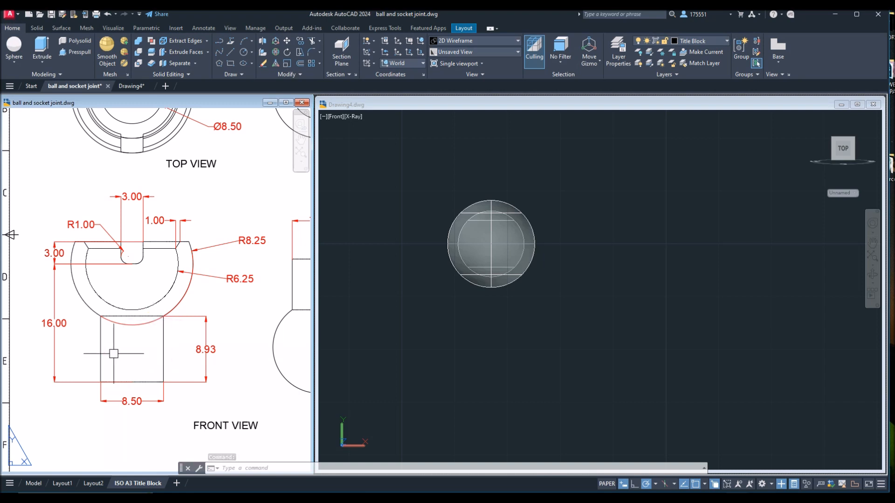
left_click(148, 384)
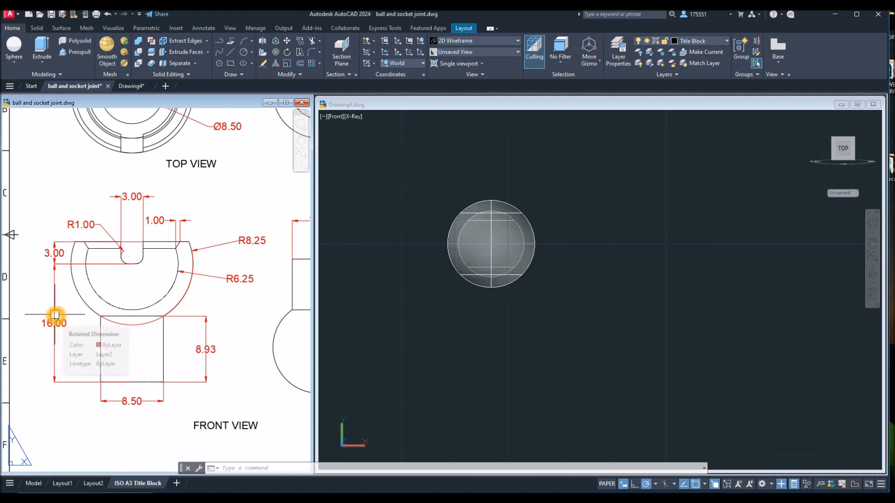
left_click(418, 279)
scroll(423, 277, "up", 3)
middle_click_drag(423, 276, 418, 317)
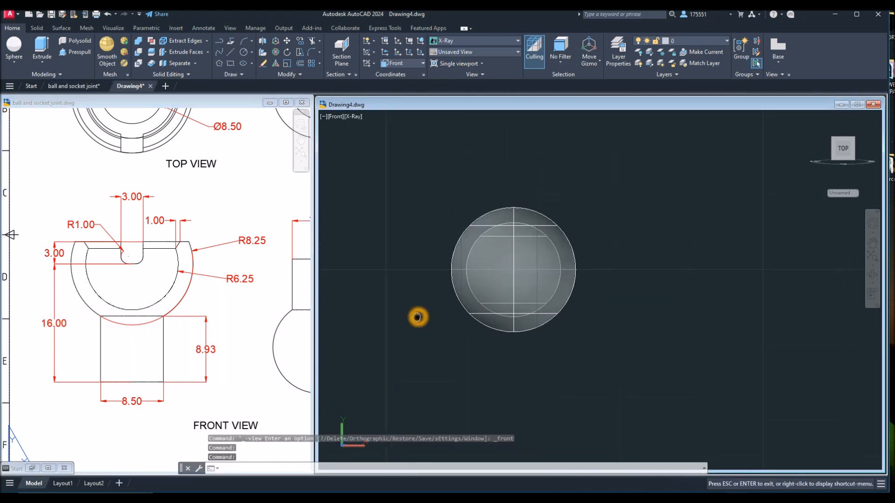
type("l")
key("Return")
left_click(513, 269)
left_click(510, 379)
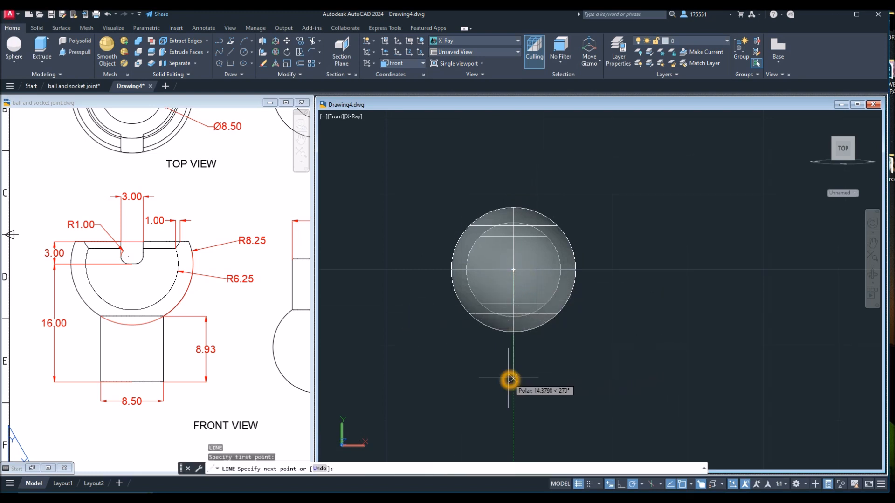
type("1")
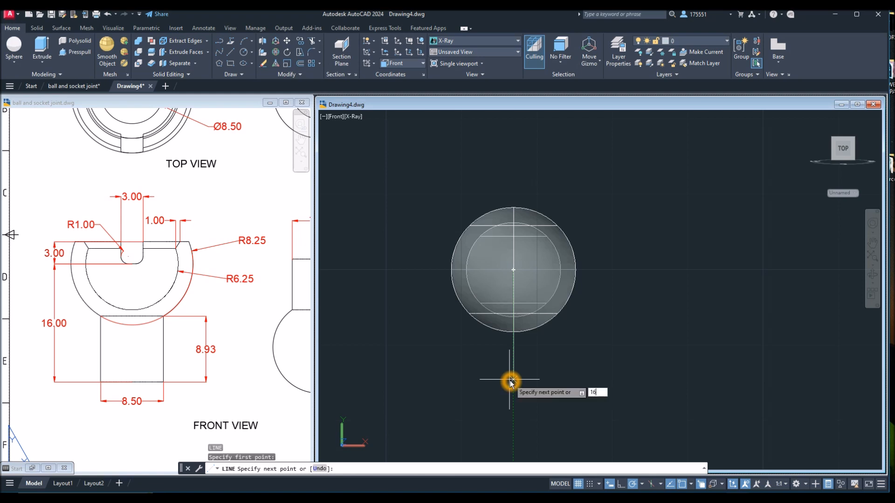
type("6")
key("Return")
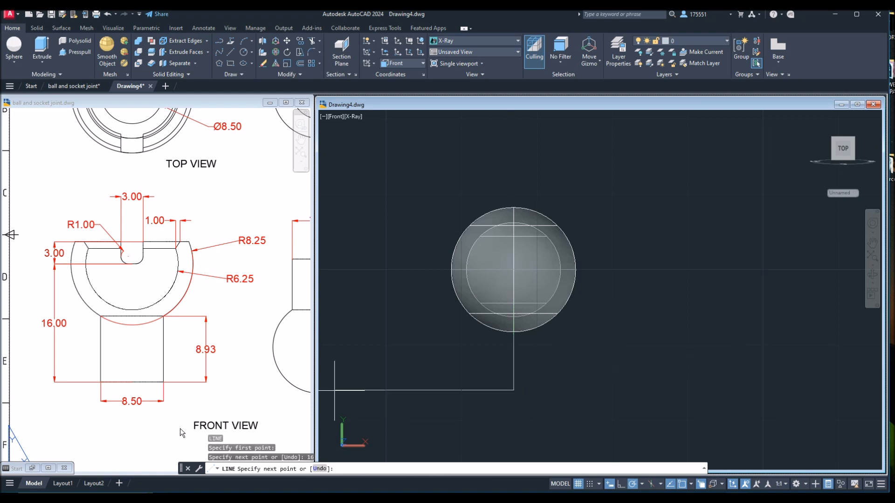
right_click(583, 359)
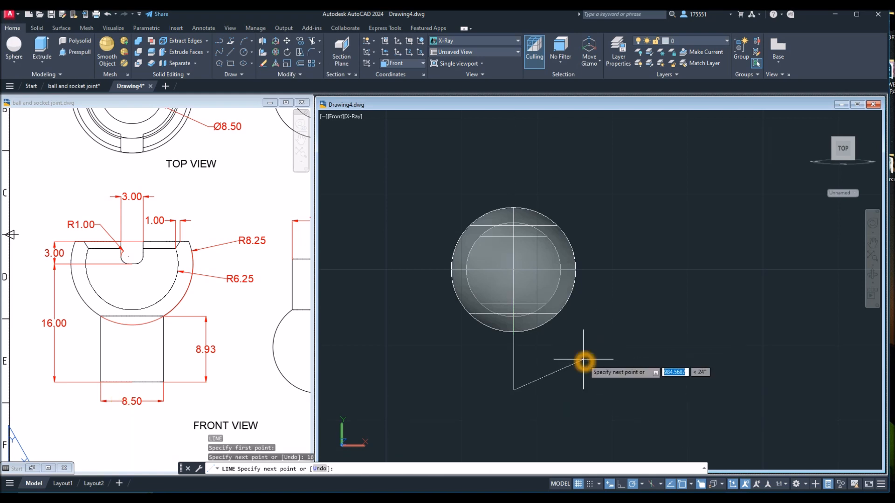
left_click(603, 366)
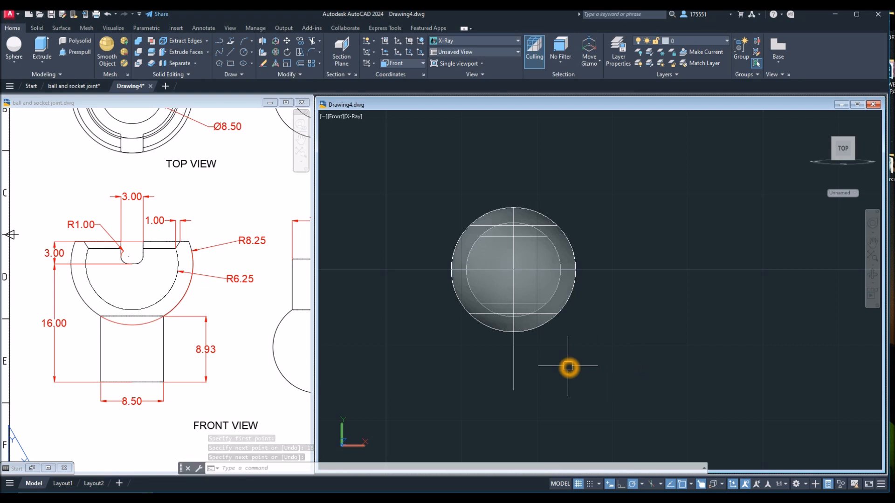
Draw an 8.5-unit horizontal base line for the stem, starting 4.25 to the right of the vertical line's lower end and running left
key("Return")
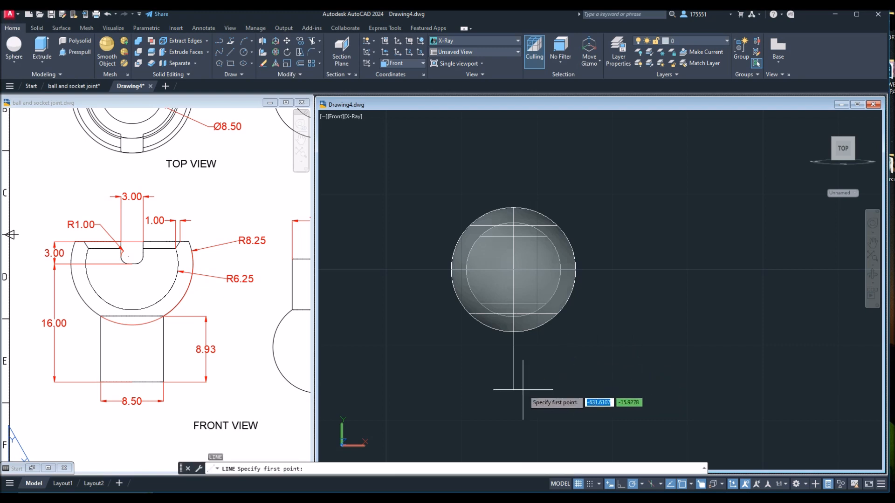
left_click(549, 391)
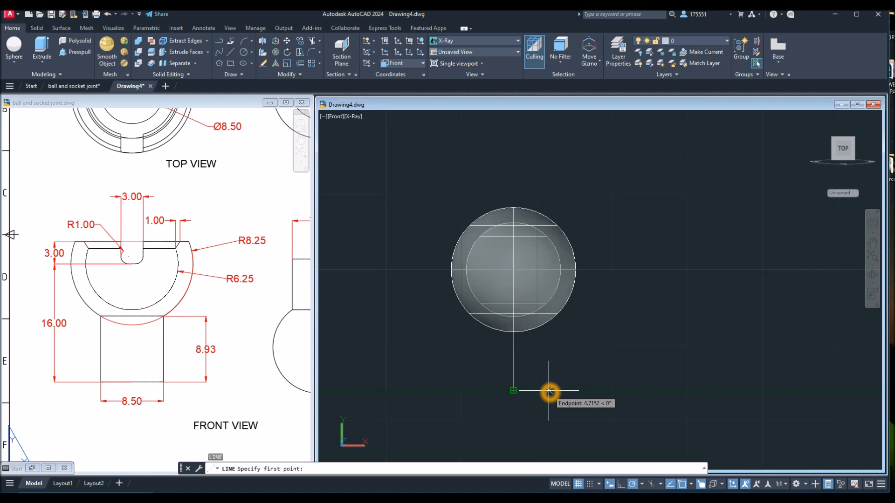
type("4")
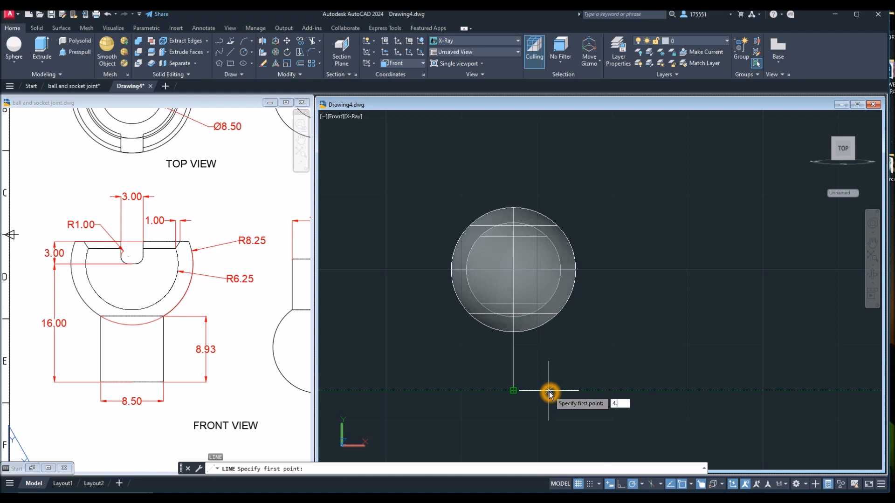
type(".25")
key("Return")
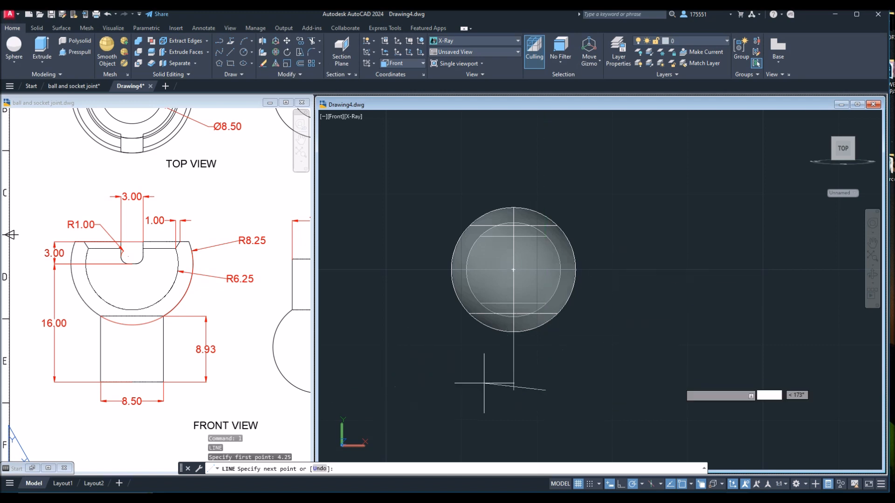
left_click(379, 391)
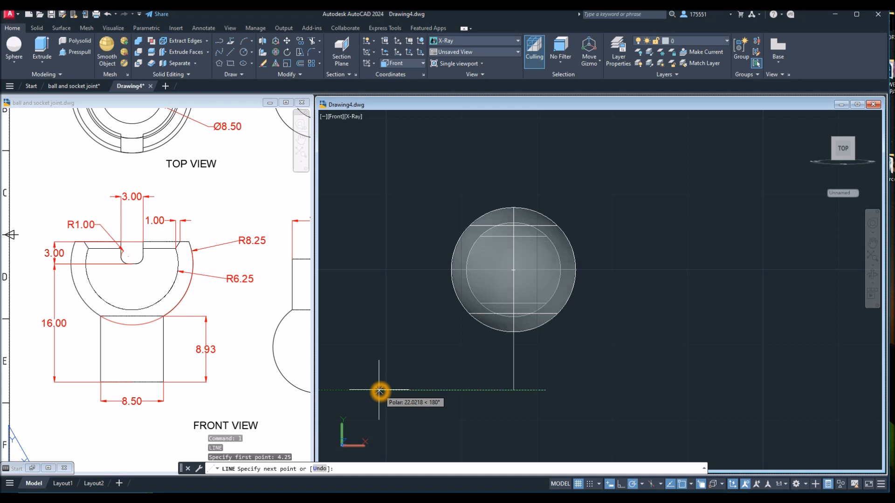
type("8")
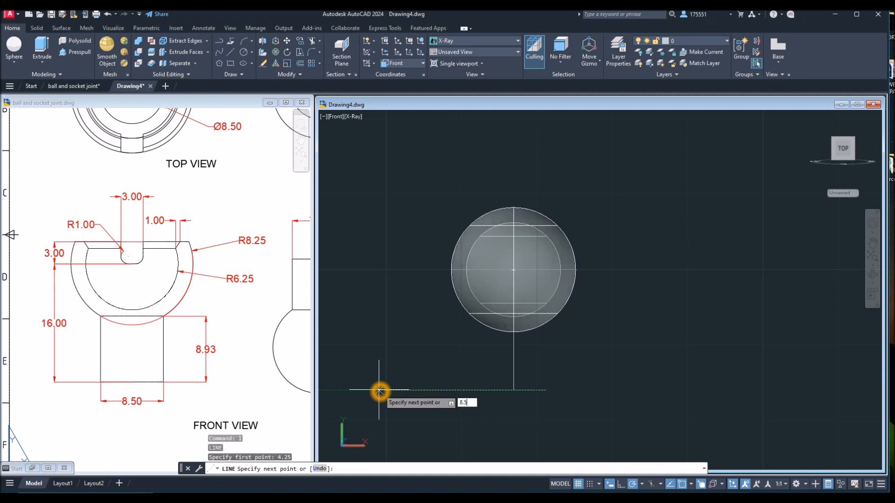
type(".5")
key("Return")
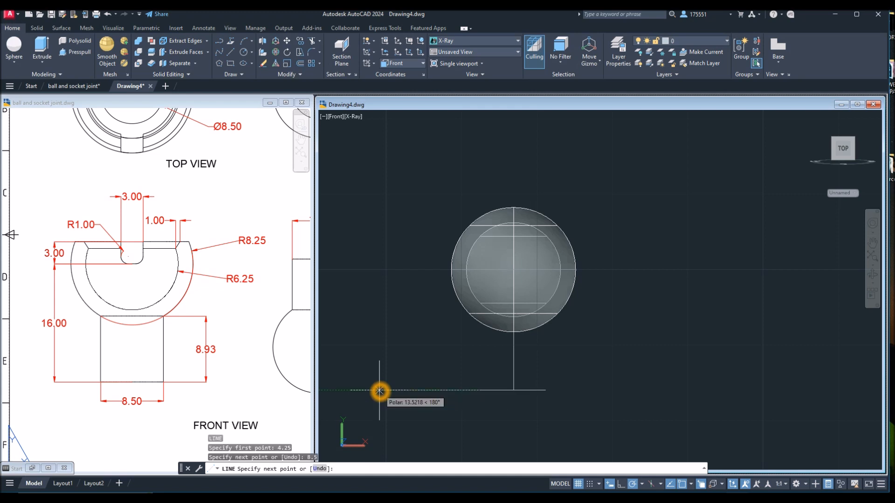
right_click(590, 244)
left_click(608, 249)
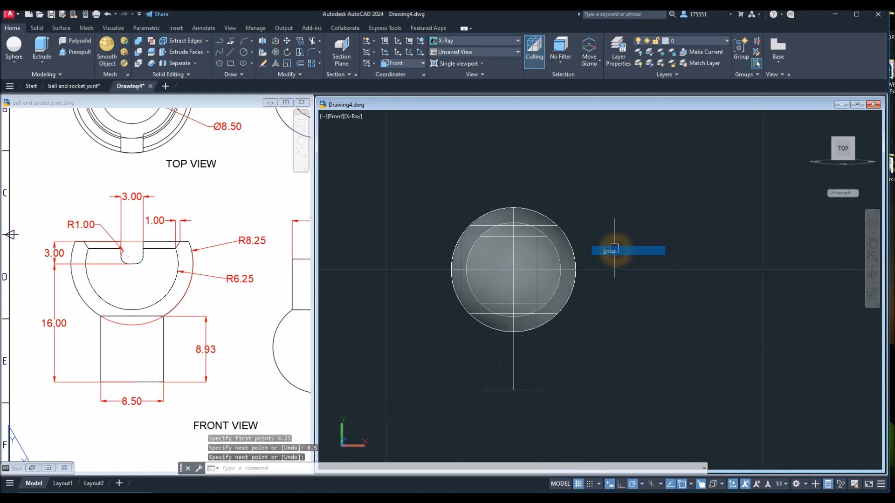
left_click(510, 358)
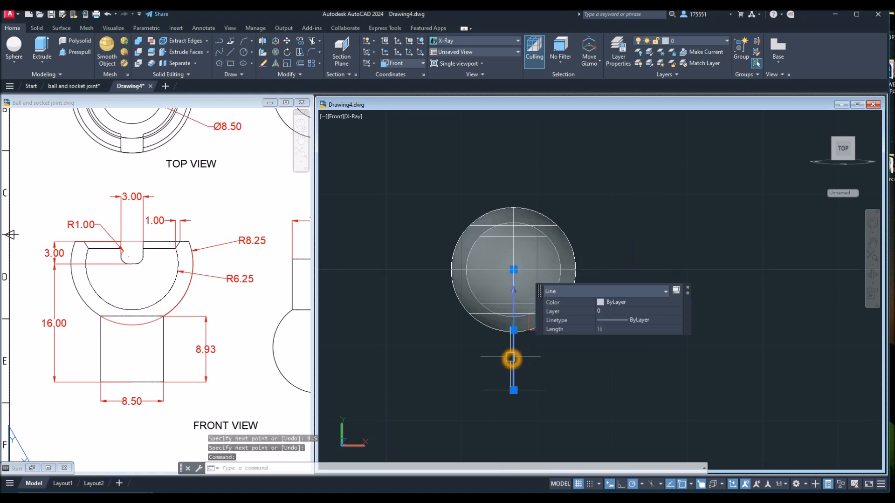
key("Escape")
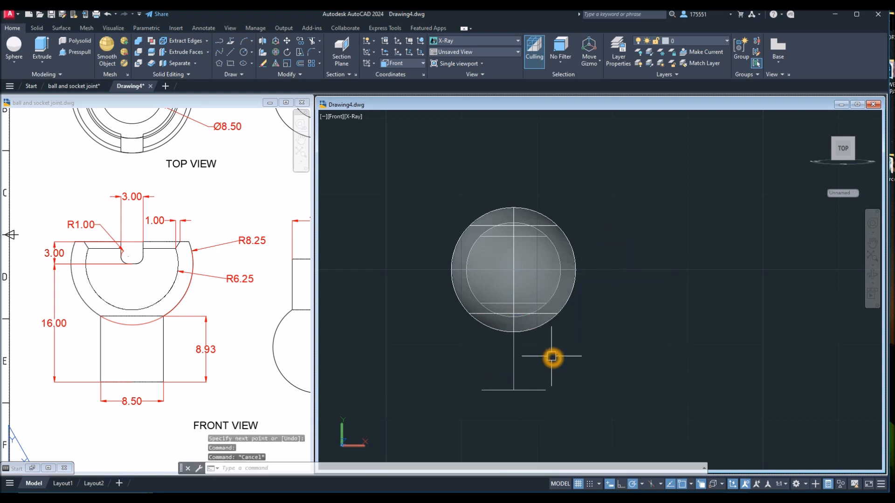
Draw the stem's right side as a line 8.93 units straight up from the right end of the base line
type("l")
key("Return")
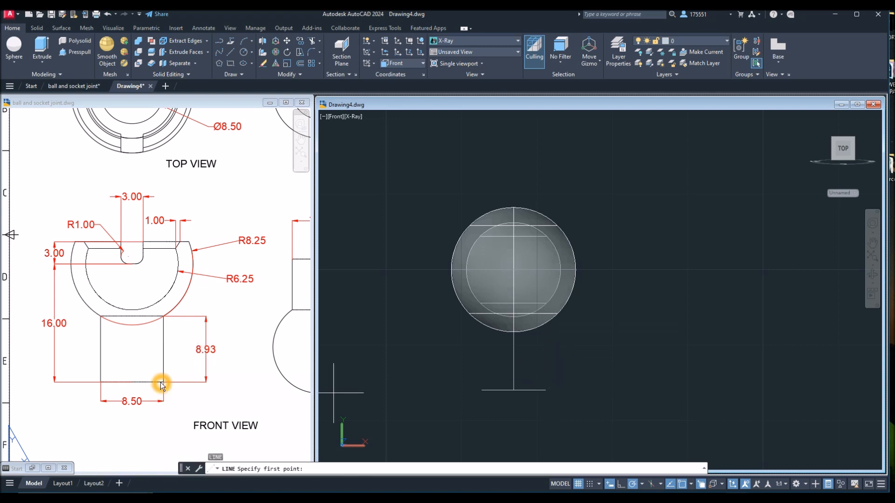
left_click(545, 390)
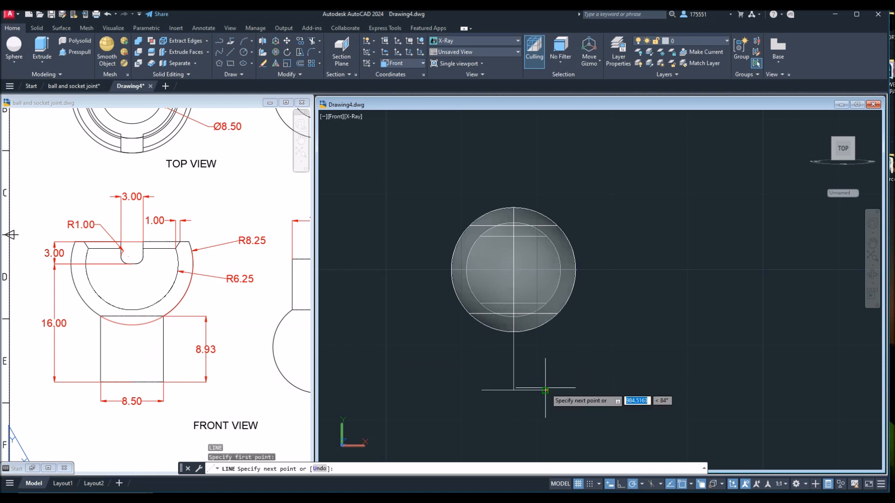
left_click(546, 171)
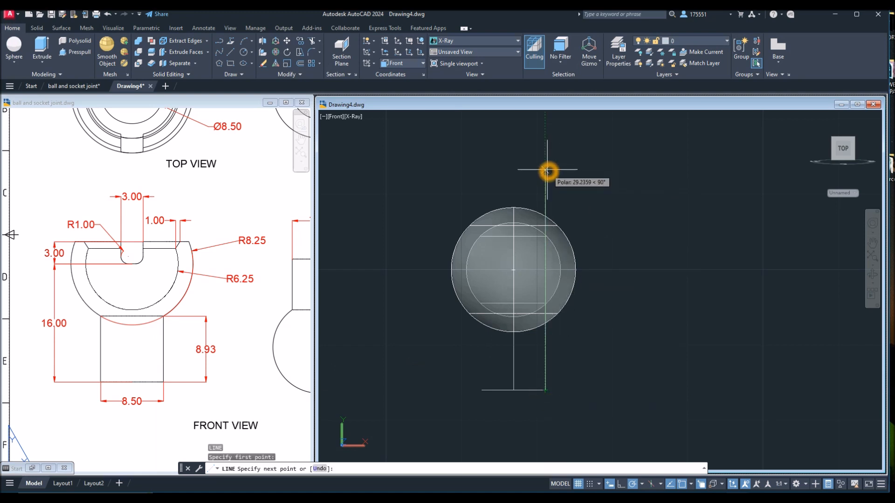
type("8.93")
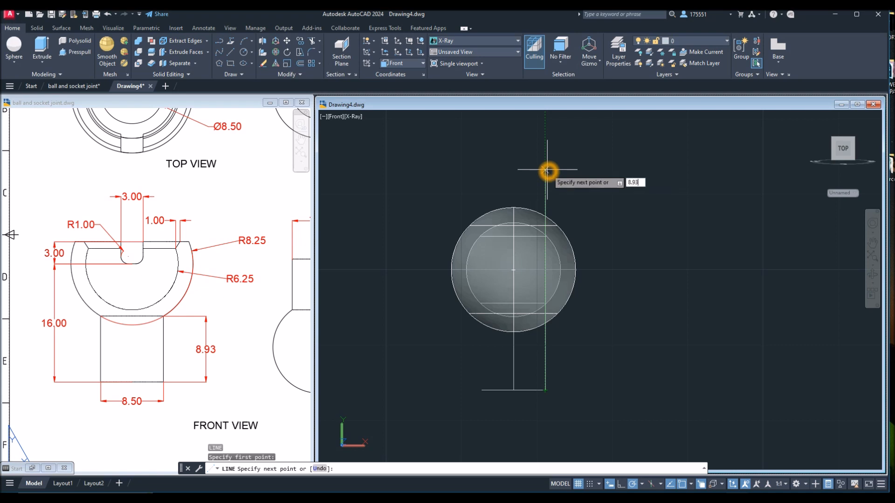
key("Return")
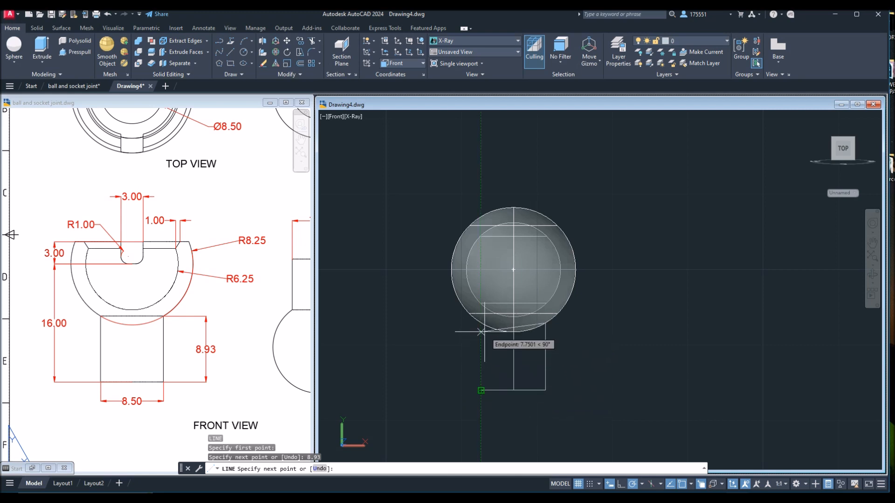
Continue the stem outline across to a point above the base line's left end and down to that end
left_click(482, 317)
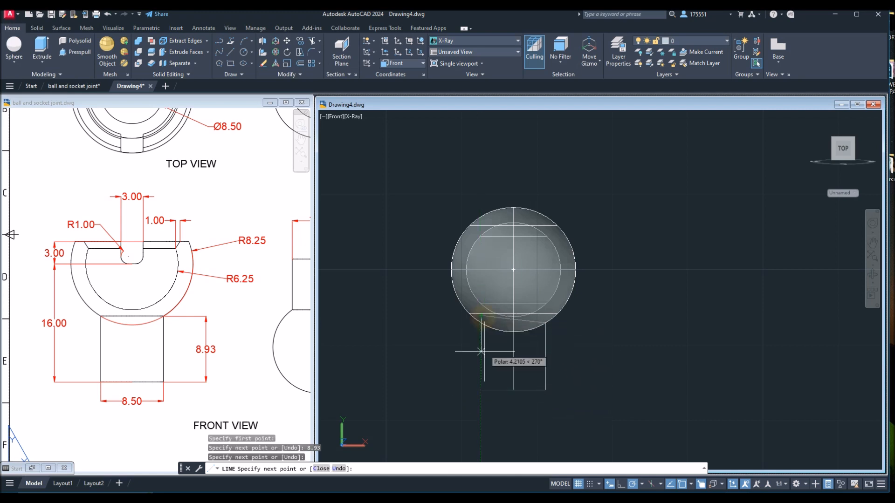
left_click(482, 390)
right_click(608, 300)
left_click(624, 307)
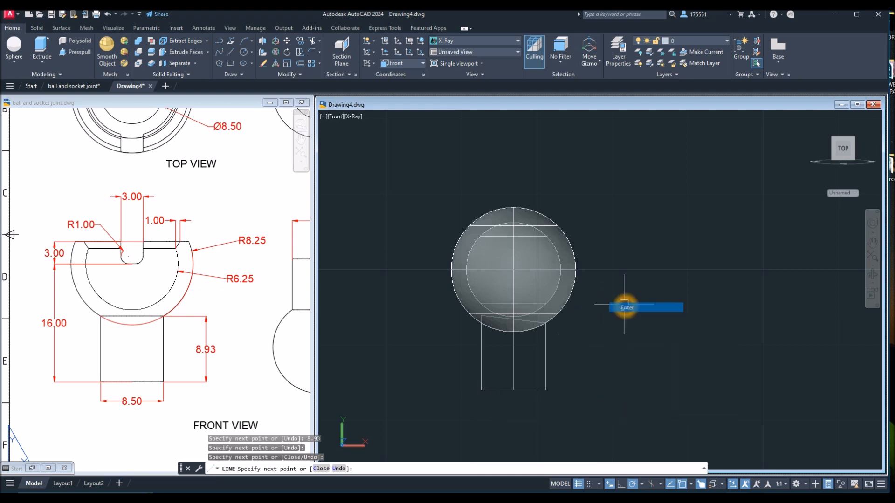
left_click(548, 330)
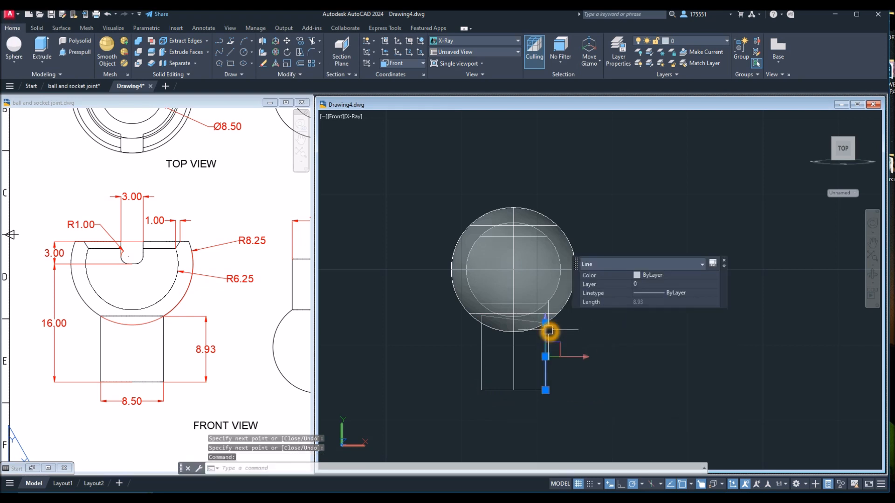
key("Escape")
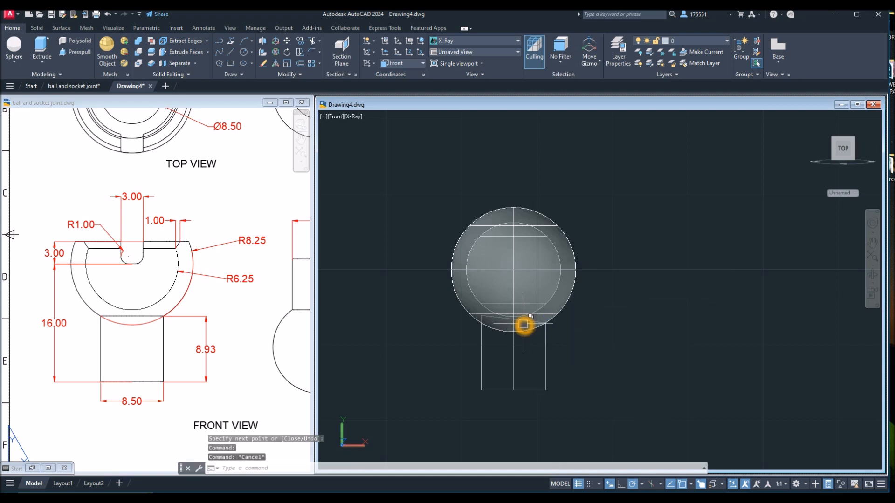
Delete the slanted top line and the left vertical line of the stem outline
left_click(523, 325)
left_click(562, 373)
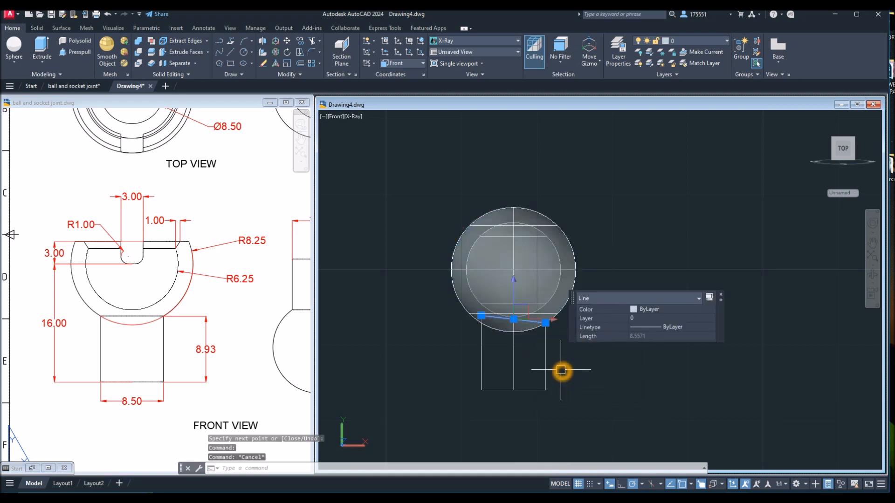
key("Delete")
left_click(482, 365)
key("Delete")
Copy the stem's right vertical line from the base line's right end to its left end
left_click(545, 362)
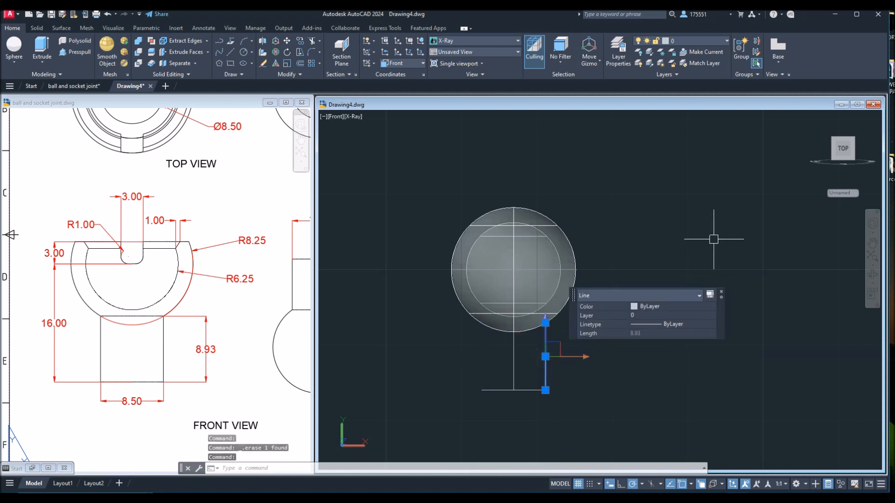
right_click(720, 216)
left_click(746, 290)
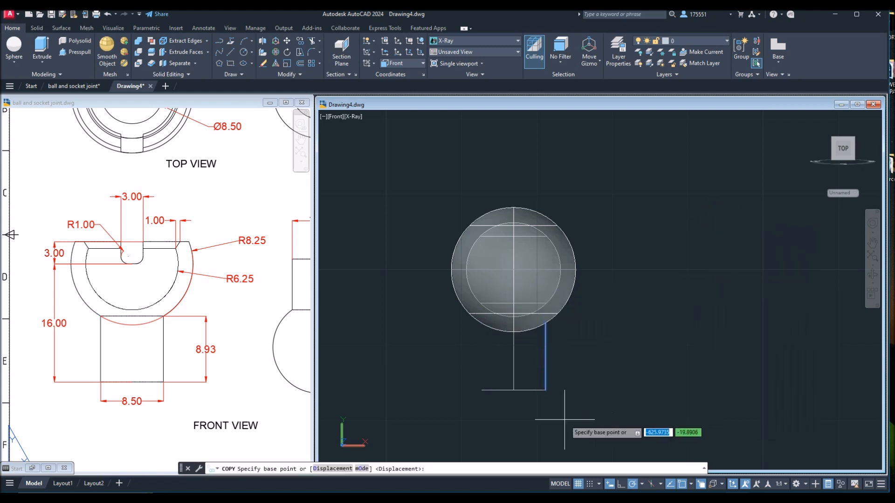
left_click(546, 391)
left_click(483, 390)
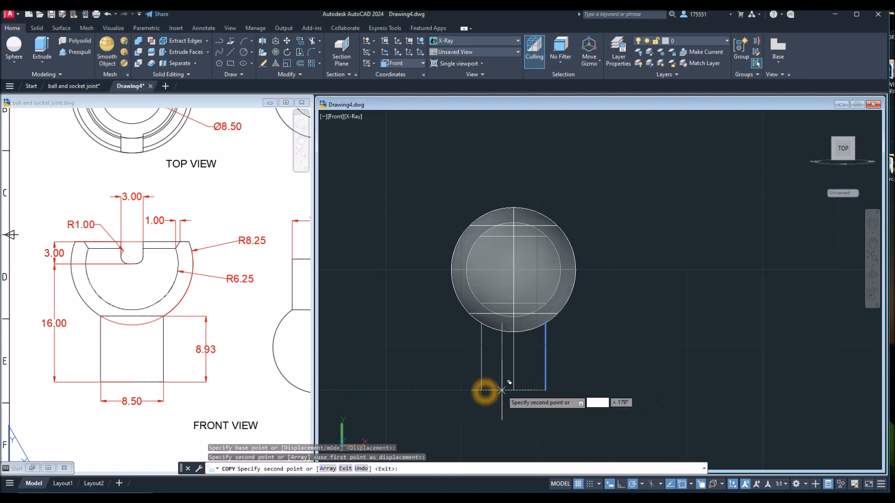
right_click(615, 362)
left_click(660, 235)
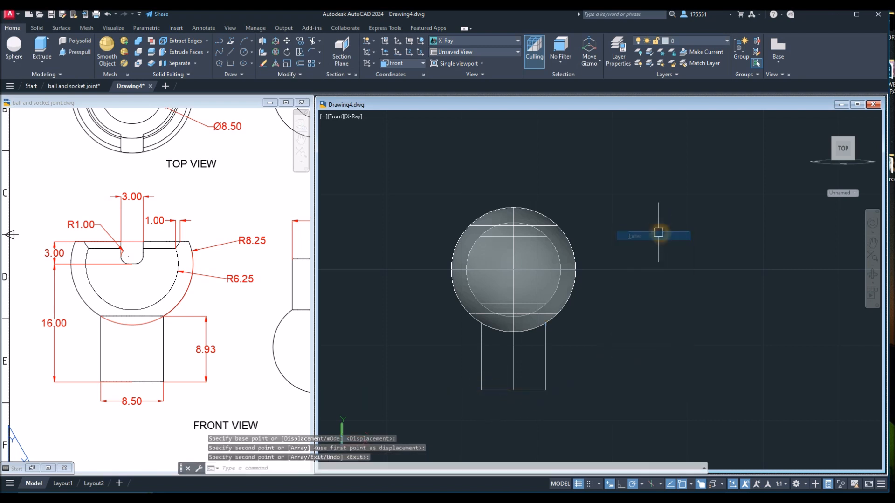
Close the stem outline with a line between the upper ends of its two sides, and switch to the SW Isometric view
type("l")
key("Return")
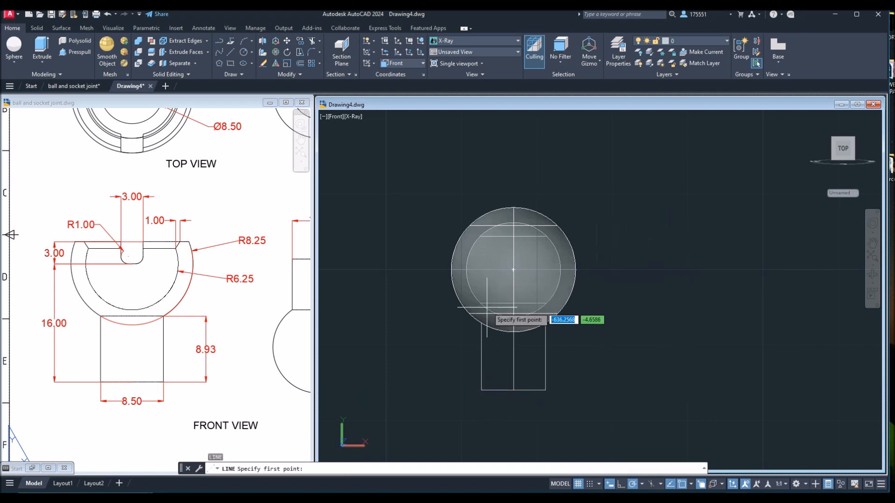
left_click(480, 322)
left_click(545, 320)
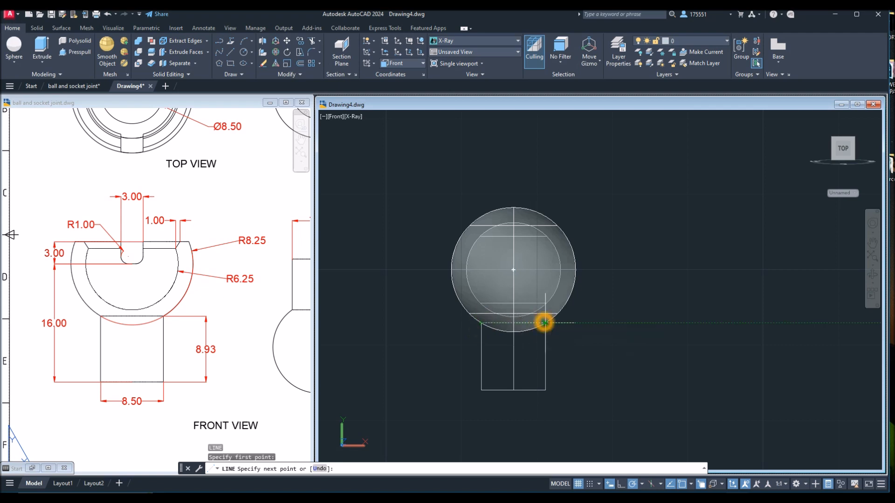
left_click(638, 241)
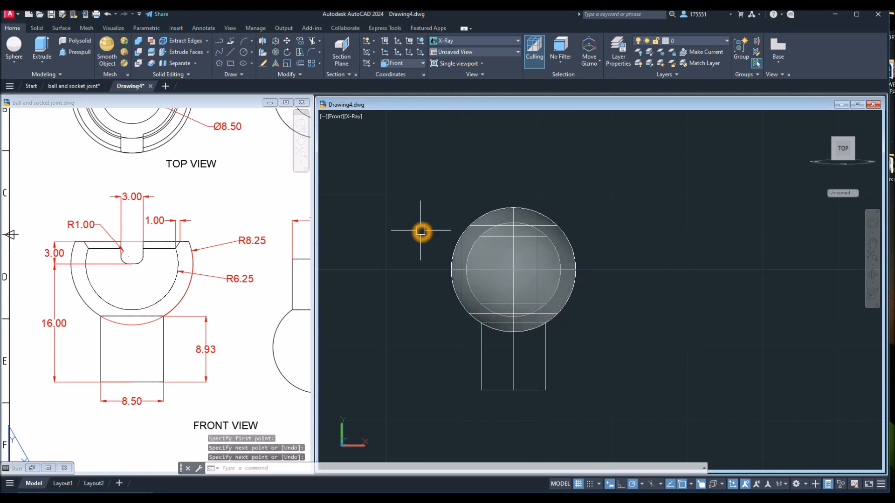
left_click(340, 117)
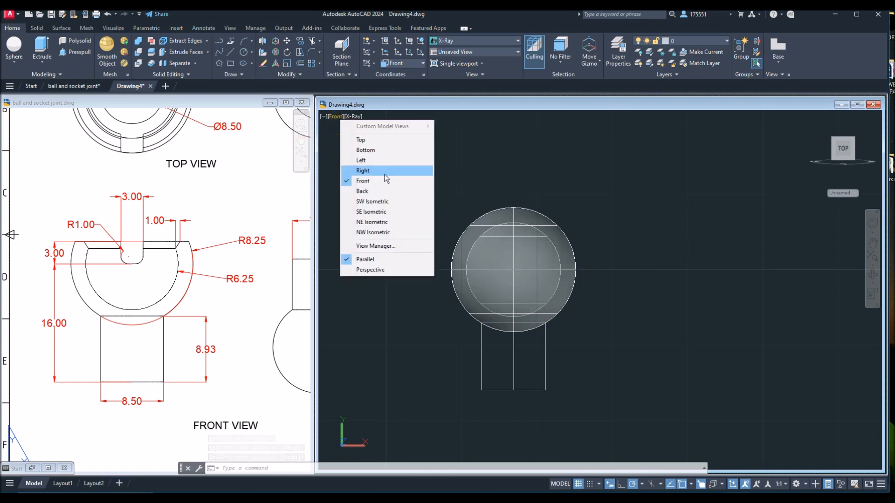
left_click(379, 202)
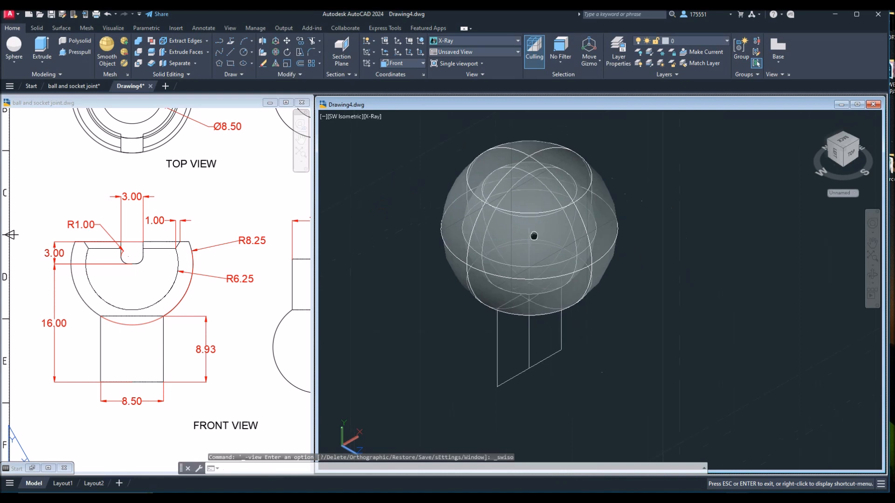
left_click(14, 63)
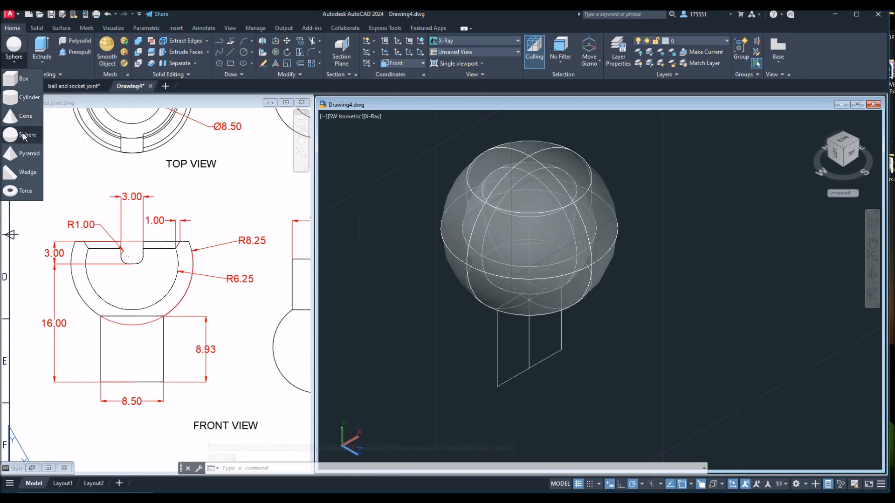
left_click(29, 97)
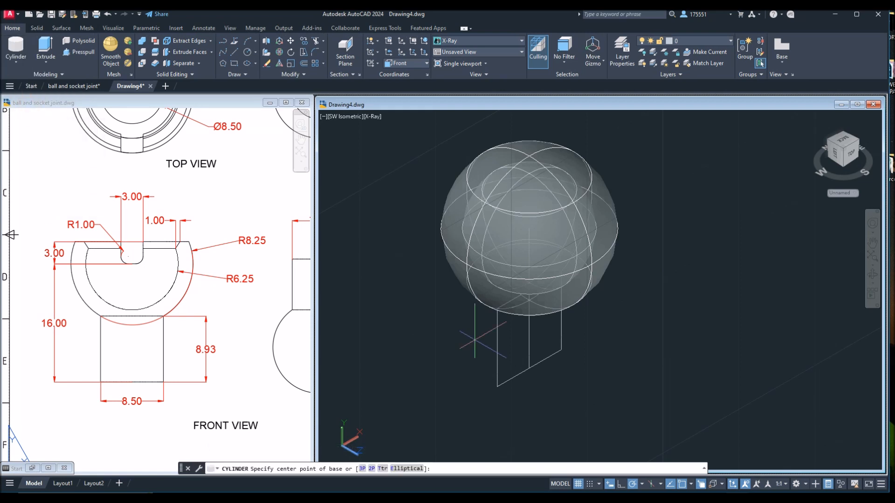
left_click(530, 368)
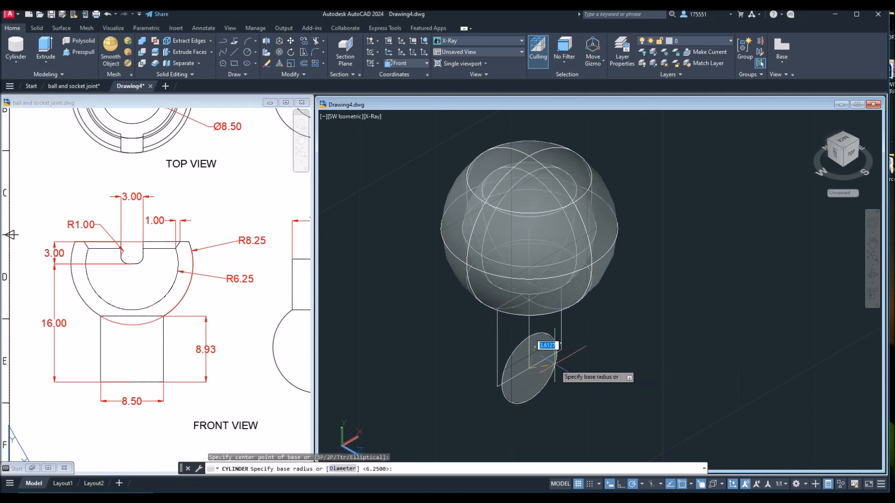
key("Escape")
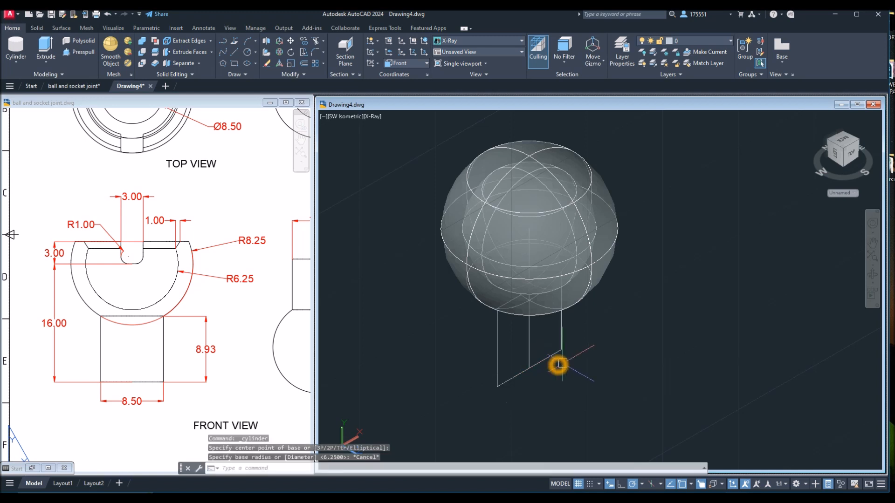
Reorient the UCS with its origin beside the stem outline and its Z axis pointing straight up along the stem
left_click(416, 57)
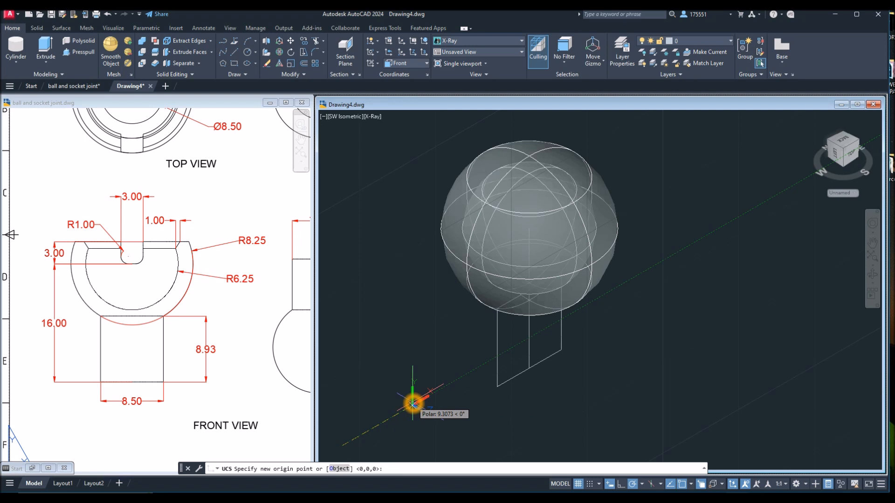
left_click(413, 404)
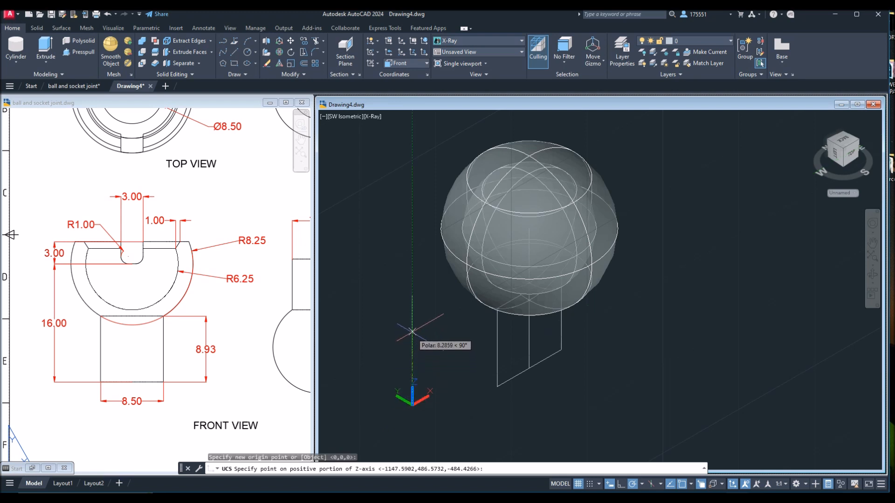
left_click(416, 284)
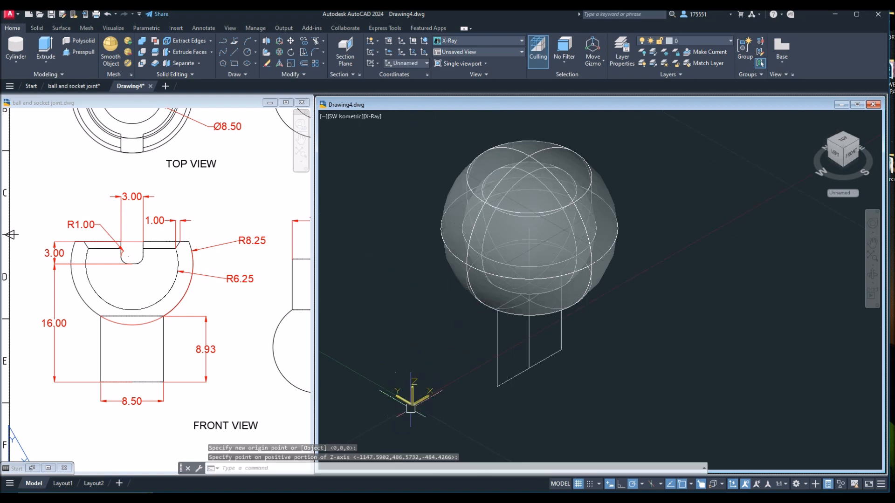
Model the stem as a cylinder centred on the base line's midpoint, with its radius reaching the line's end and its height matching the outline
left_click(15, 47)
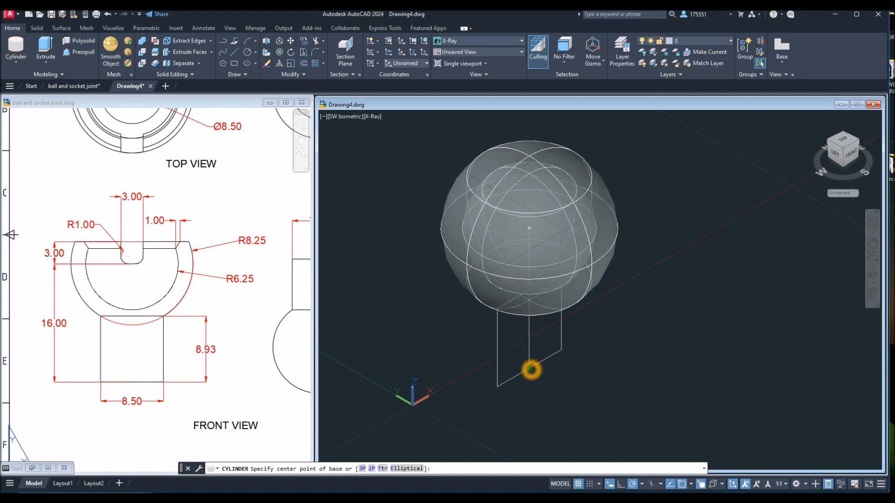
left_click(529, 369)
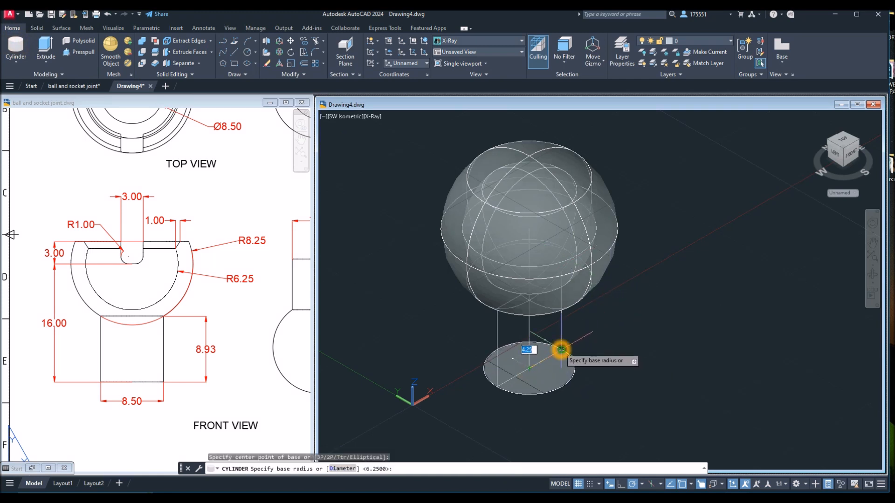
left_click(561, 349)
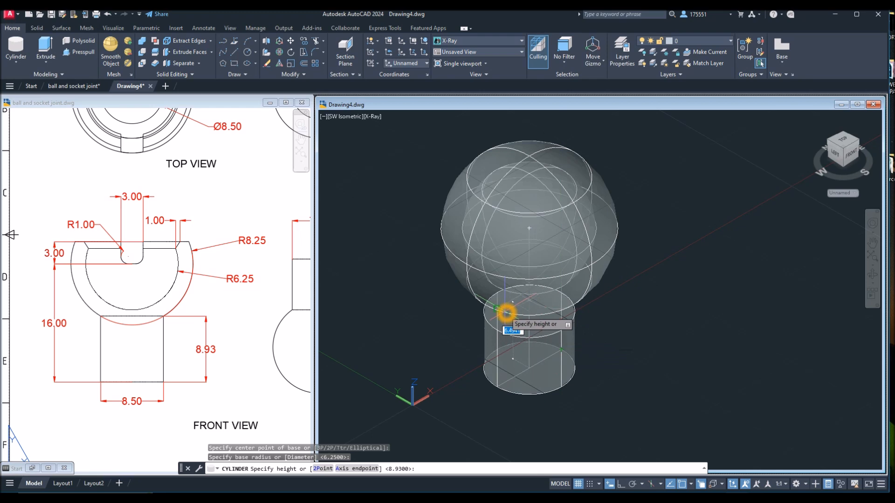
left_click(499, 313)
Switch the model viewport to the Front view with the whole ball and stem in sight
middle_click_drag(648, 328, 541, 316, "shift")
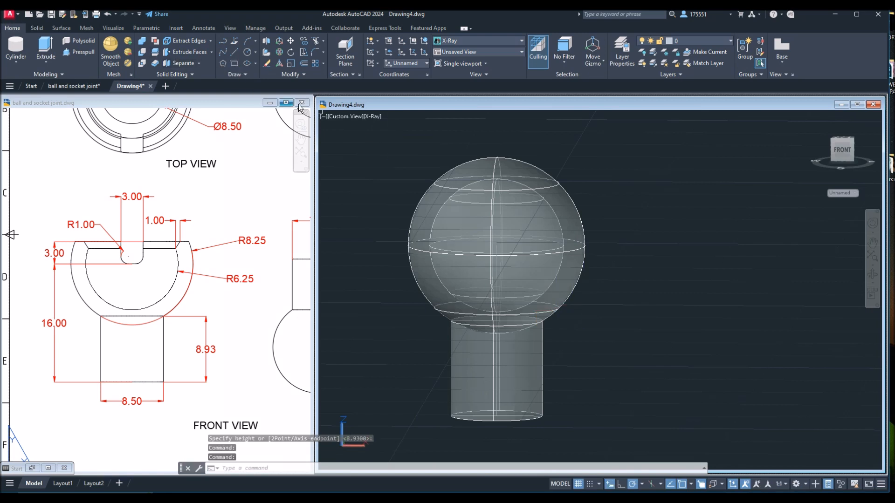
left_click(344, 116)
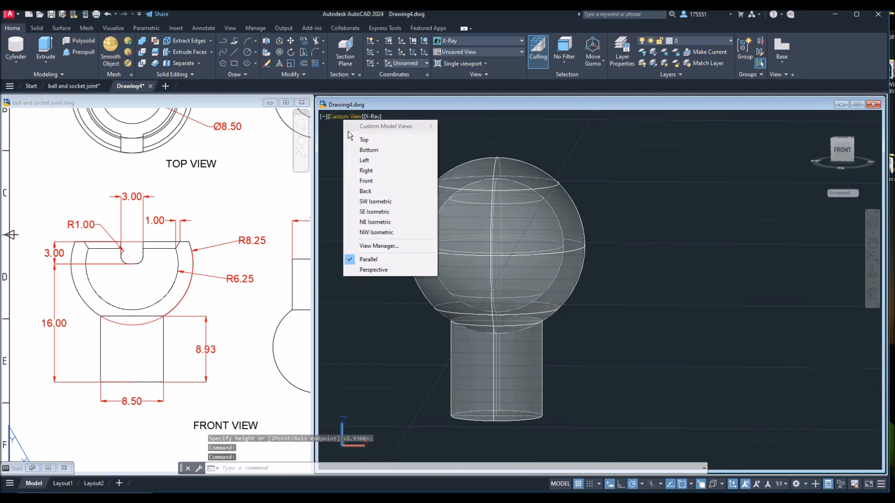
left_click(366, 180)
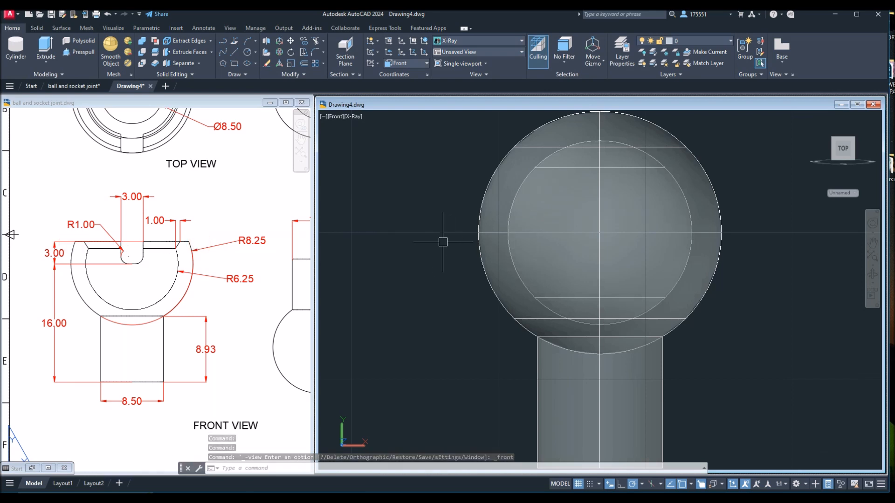
scroll(443, 242, "down", 1)
middle_click_drag(443, 242, 365, 241)
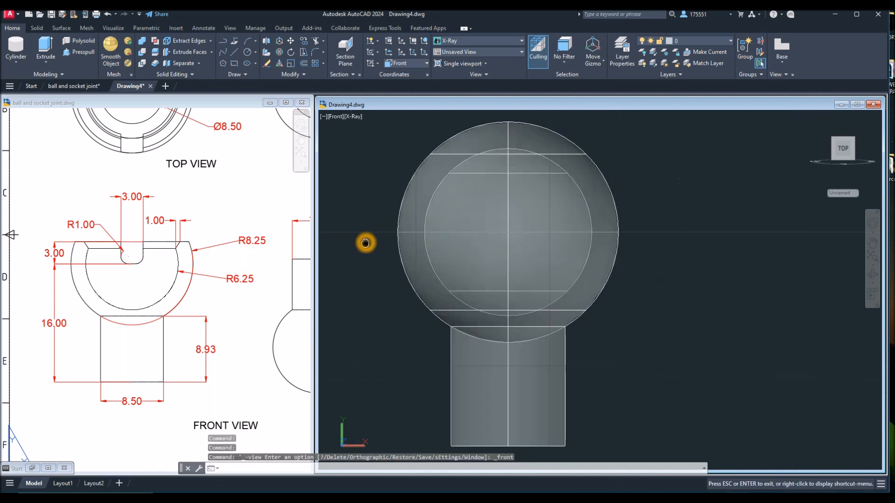
Subtract the inner sphere from the outer 8.25-radius sphere to hollow out the socket
left_click(543, 238)
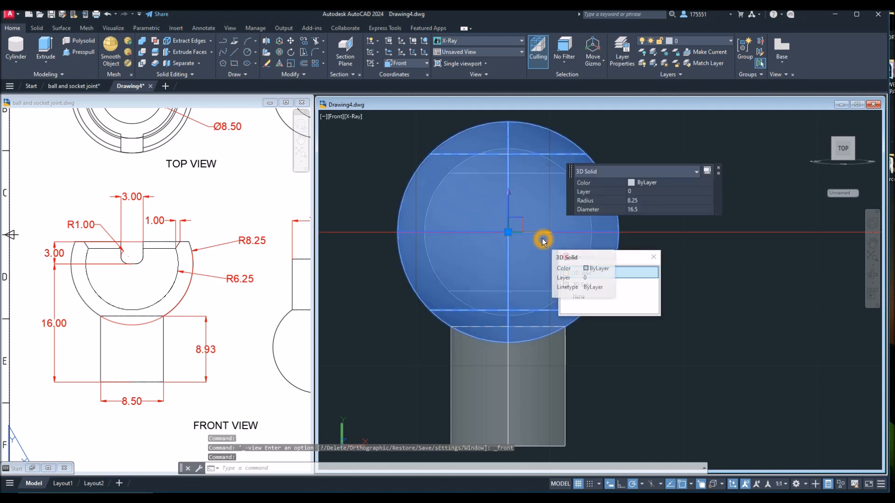
key("Escape")
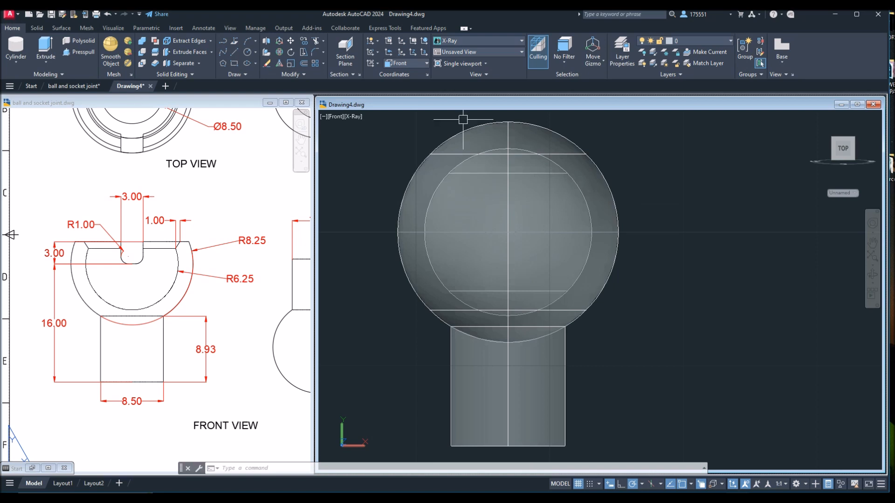
left_click(142, 52)
left_click(605, 204)
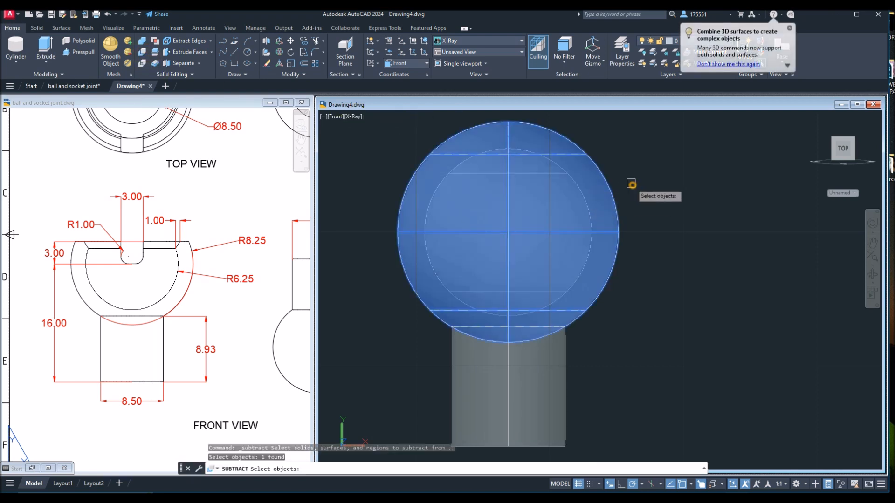
key("Return")
left_click(567, 217)
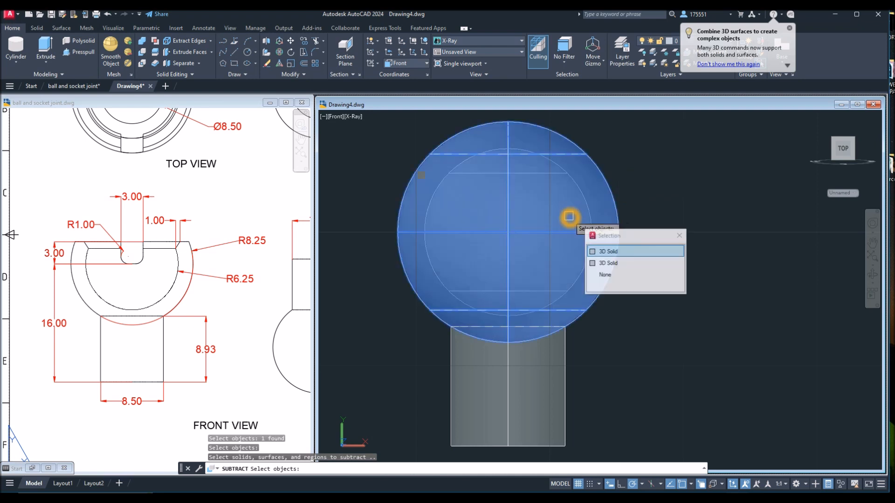
left_click(611, 265)
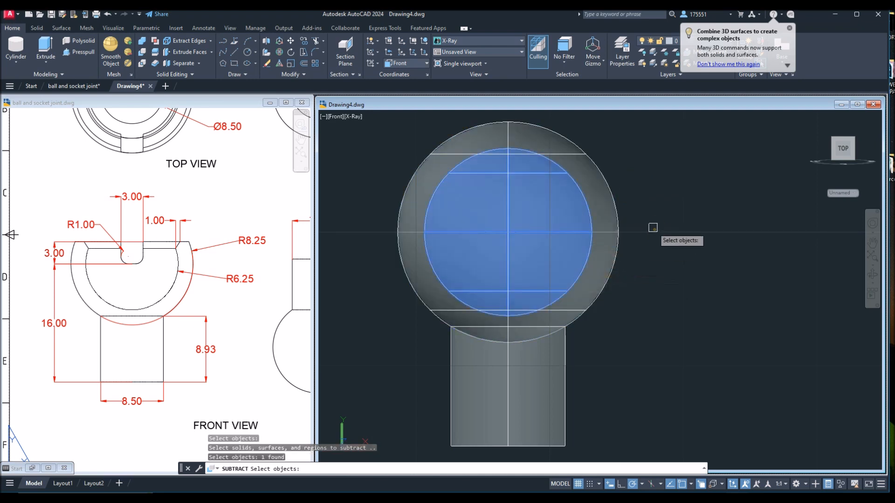
key("Return")
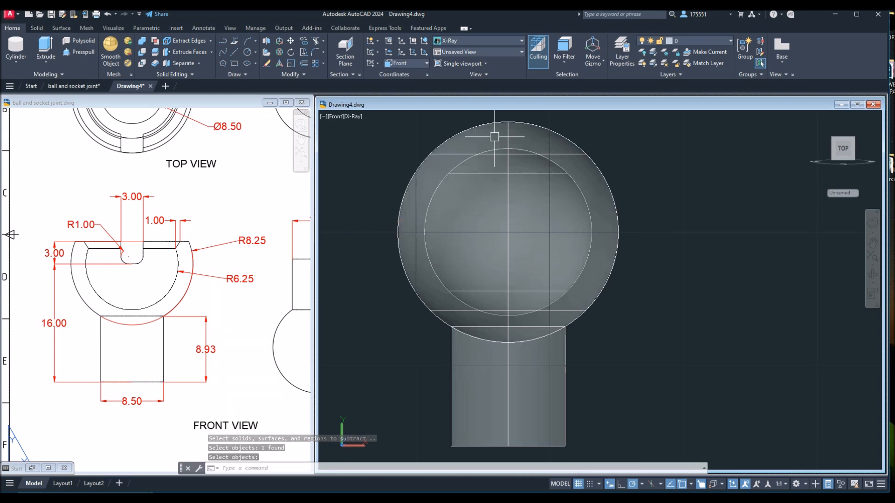
Draw a line from the sphere's centre 3 units up, continuing about 12.7 units horizontally to the right past the outer sphere
left_click(177, 293)
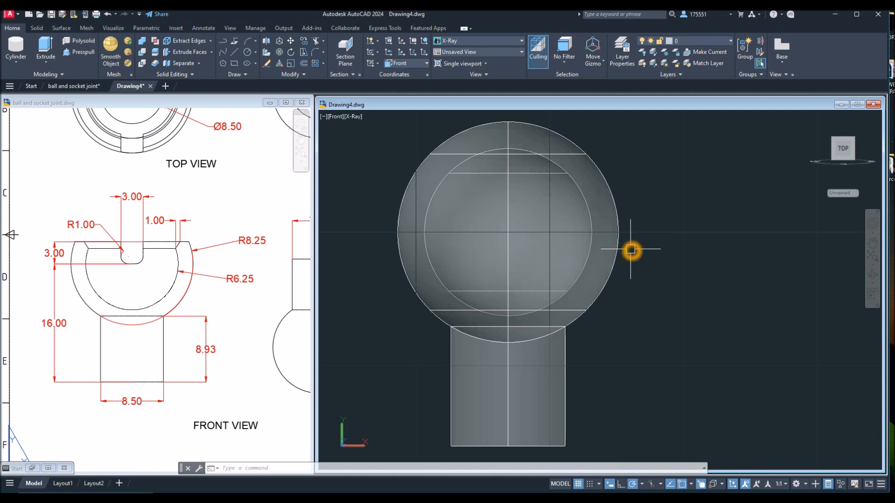
type("l")
key("Return")
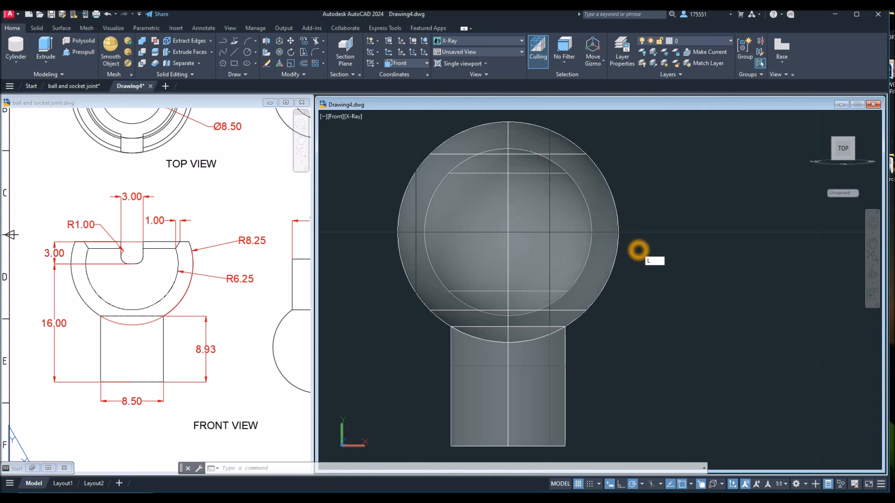
left_click(511, 241)
middle_click_drag(510, 128, 514, 185)
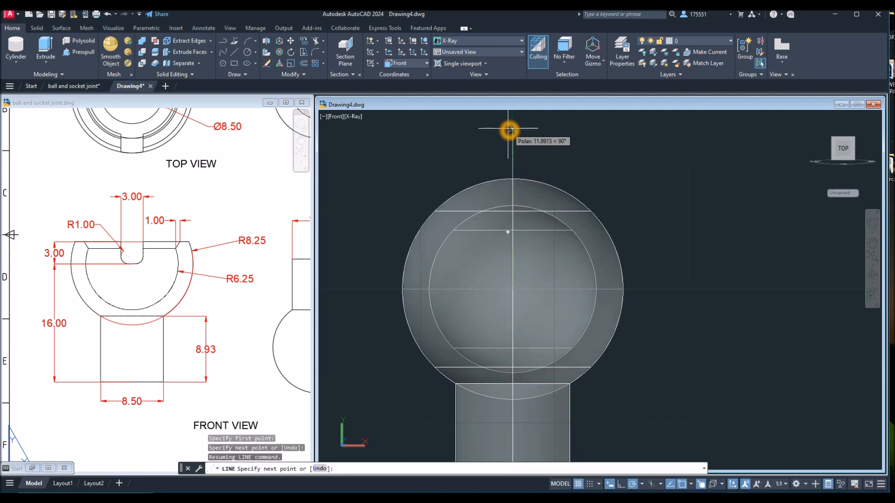
type("3")
key("Return")
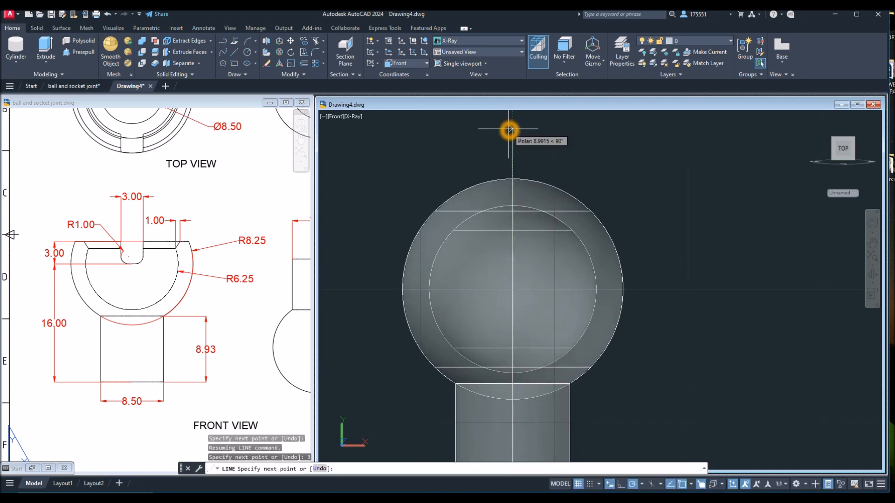
left_click(683, 249)
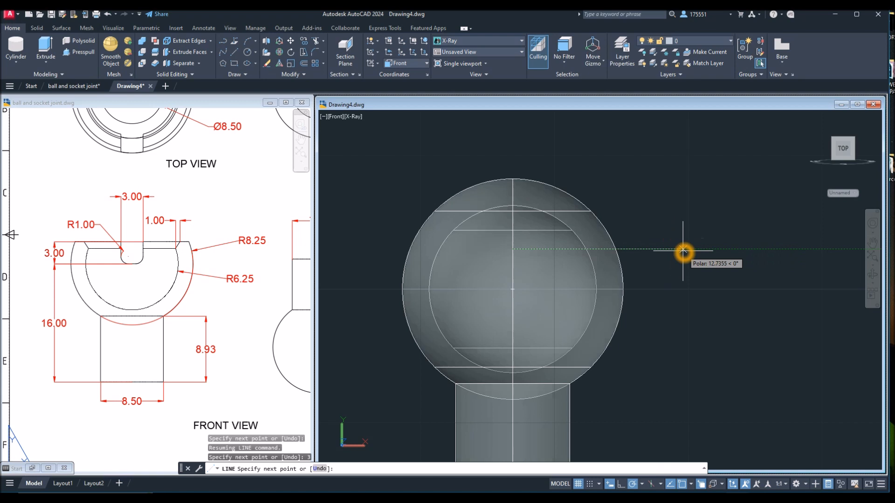
right_click(692, 220)
left_click(714, 225)
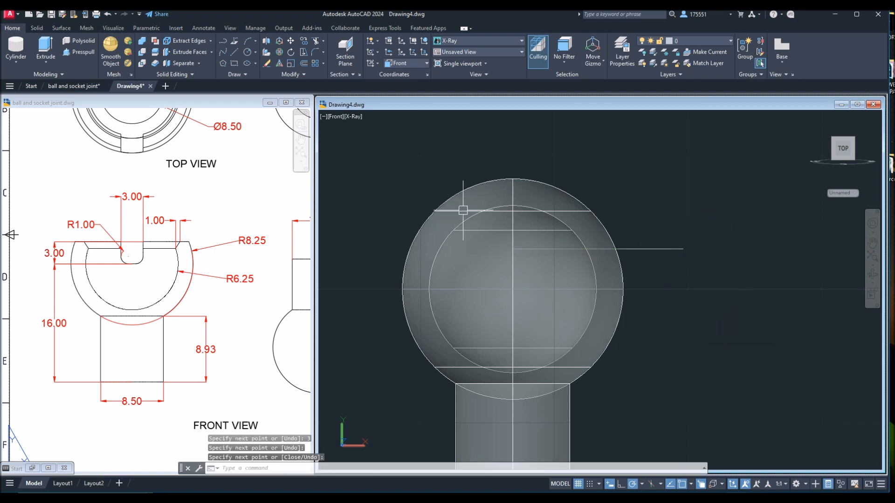
Slice the hollow sphere along the horizontal line and keep only the lower part
left_click(37, 28)
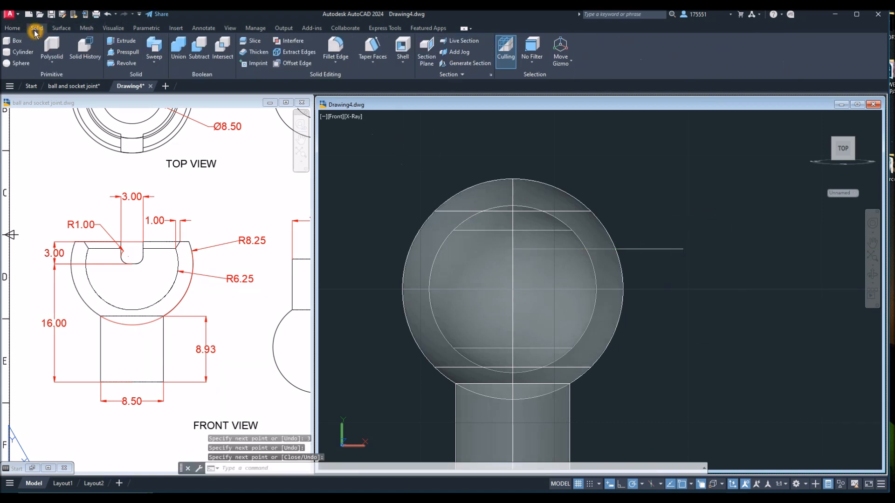
left_click(252, 42)
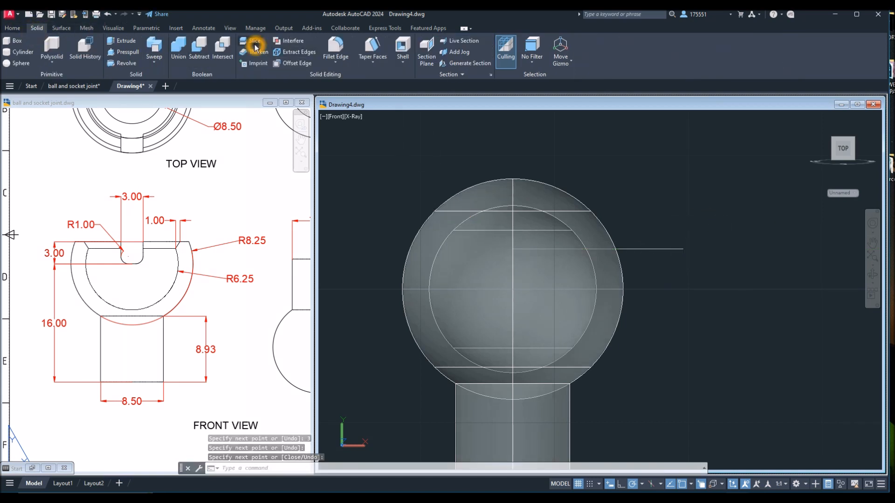
left_click(597, 236)
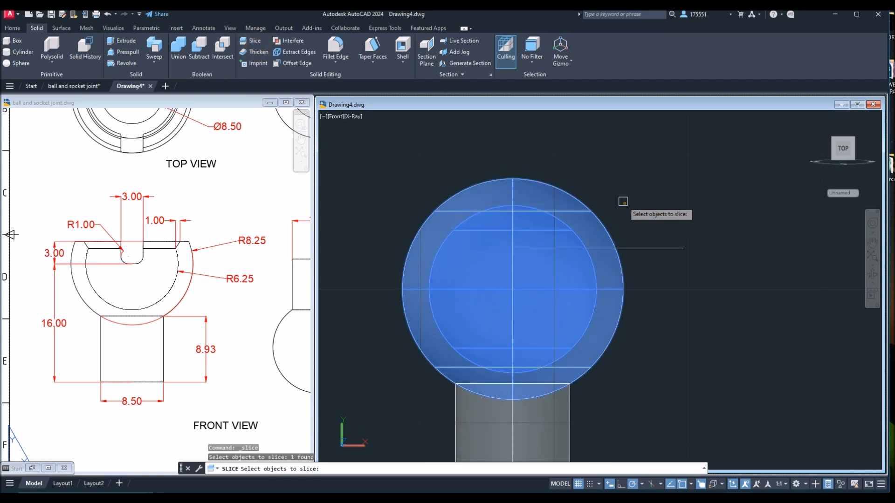
key("Return")
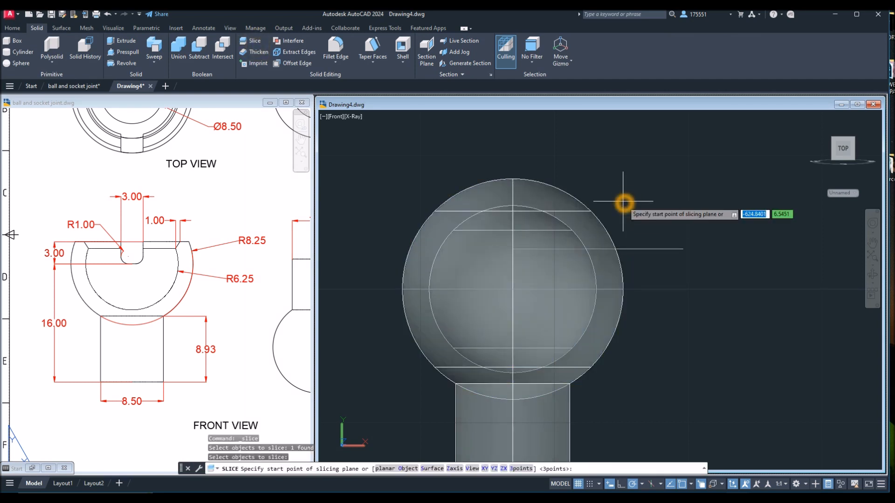
left_click(683, 249)
left_click(382, 249)
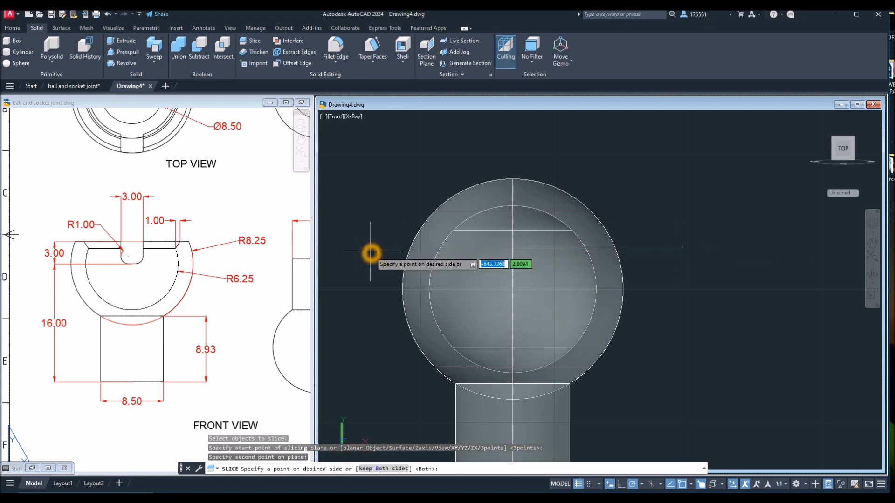
left_click(362, 304)
Display the sliced socket from above in the Realistic visual style
middle_click_drag(562, 245, 566, 297, "shift")
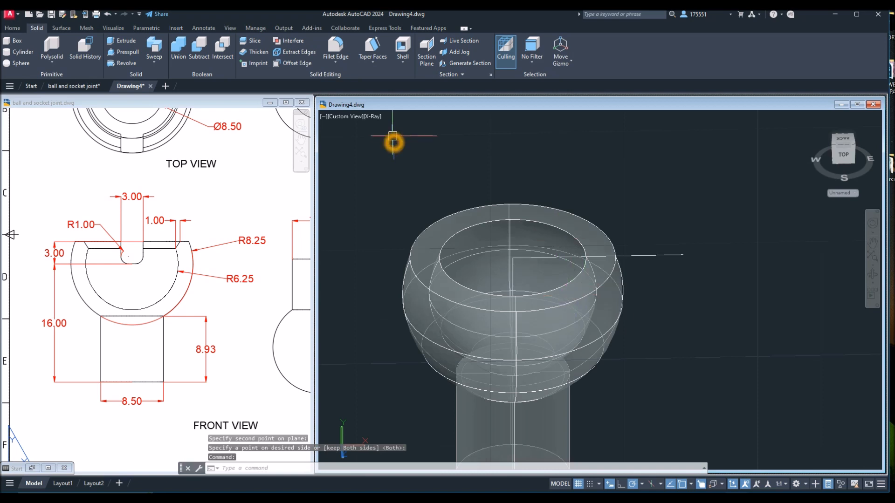
left_click(376, 120)
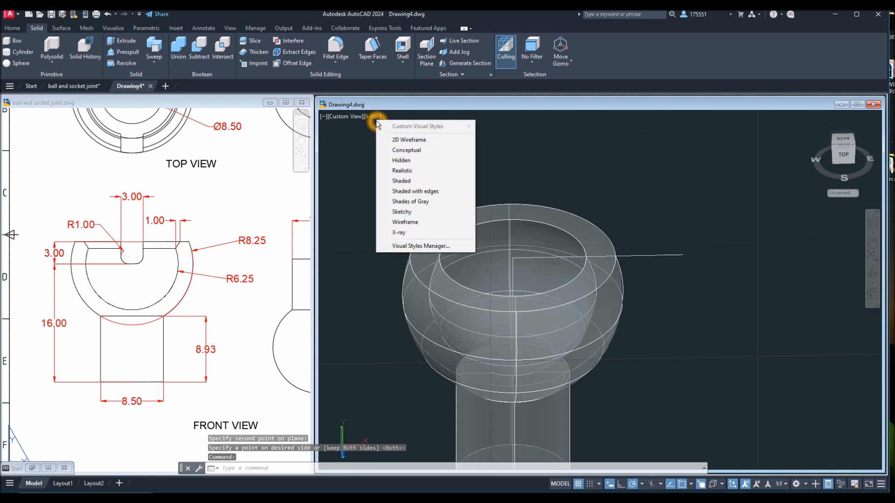
left_click(419, 175)
mouse_move(635, 186)
middle_mouse_down("shift")
mouse_move(615, 191)
mouse_move(625, 181)
middle_mouse_up("shift")
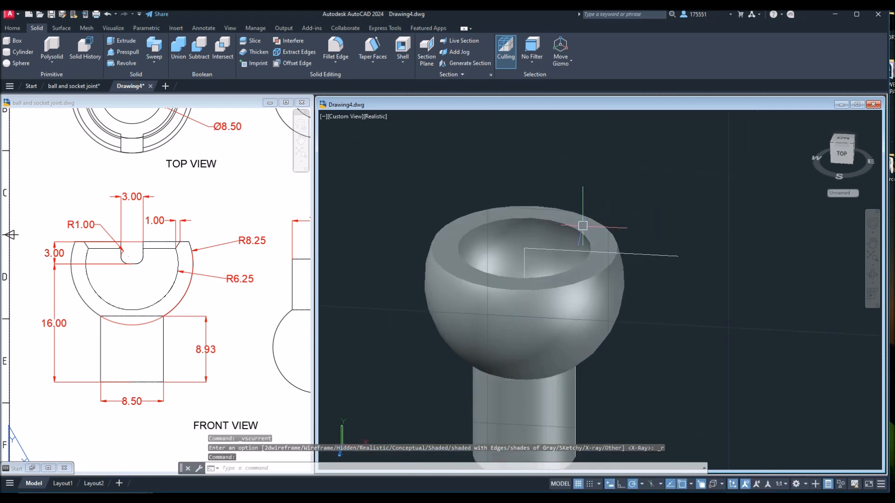
scroll(582, 225, "up", 5)
scroll(584, 235, "down", 6)
middle_click_drag(593, 216, 559, 195, "shift")
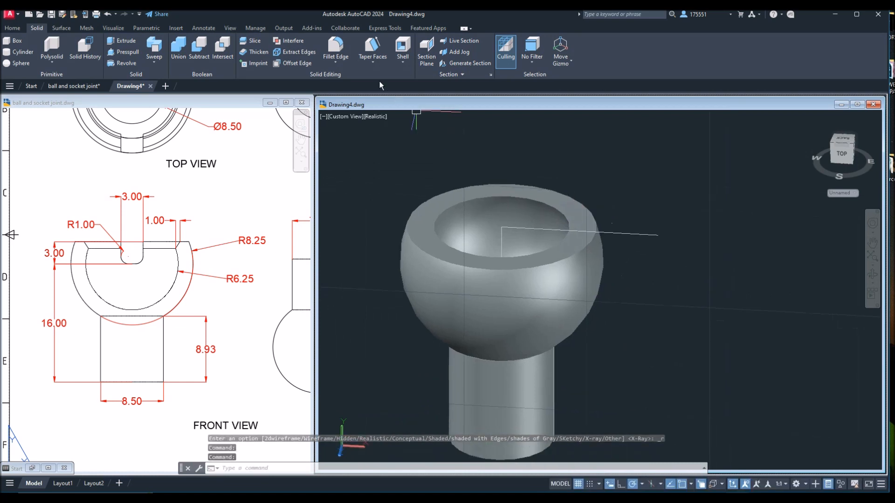
Chamfer the inner edge of the socket's open rim with both distances set to 1
left_click(334, 63)
left_click(357, 93)
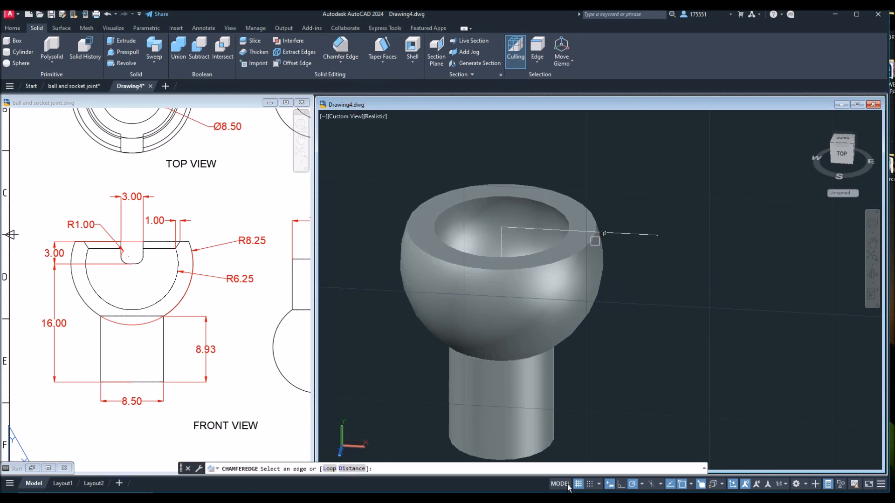
left_click(364, 469)
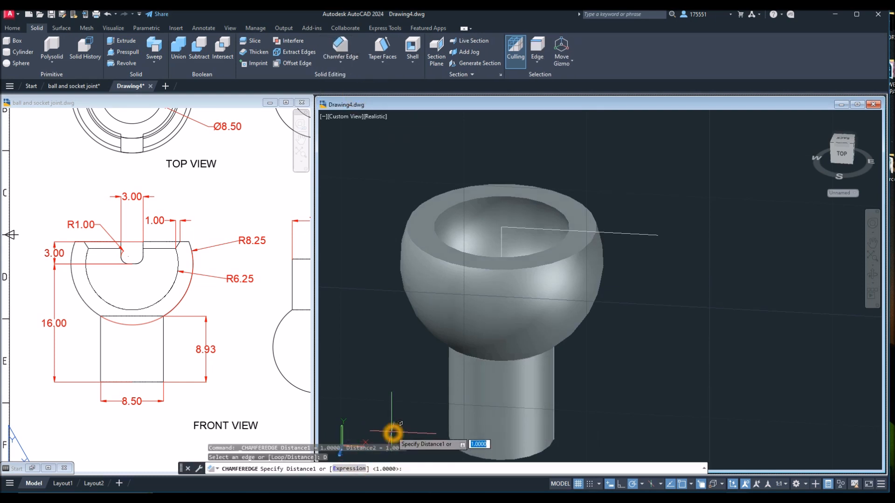
key("Return")
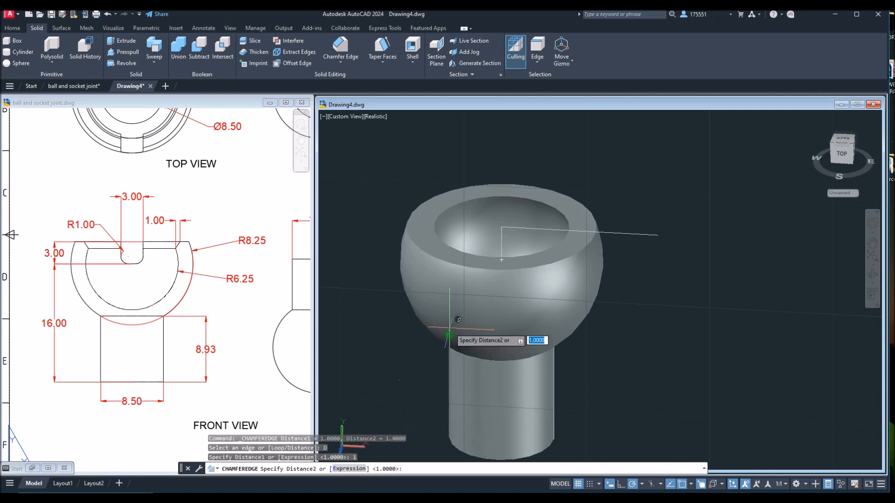
right_click(515, 199)
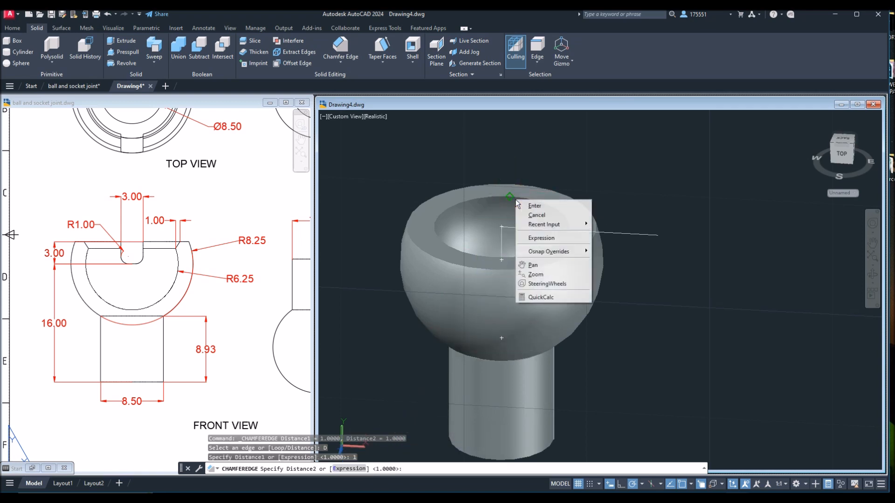
left_click(528, 201)
left_click(529, 202)
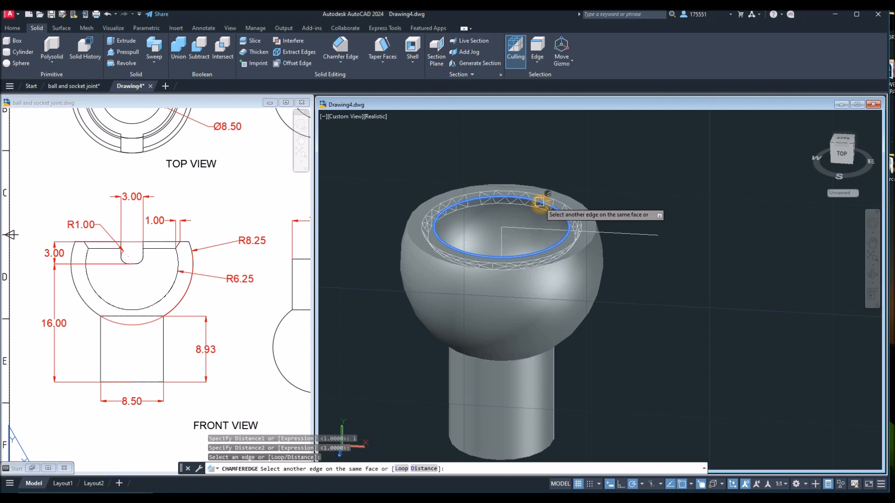
right_click(598, 183)
left_click(624, 190)
right_click(623, 191)
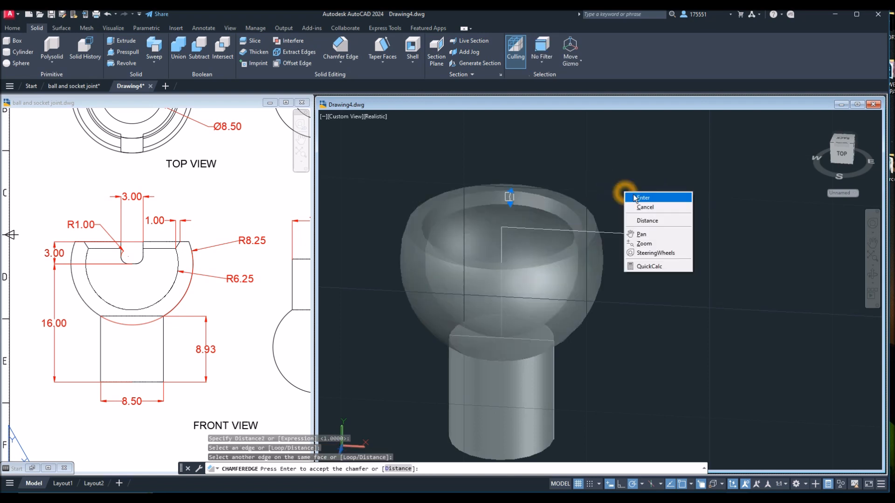
left_click(636, 197)
Delete the horizontal and vertical construction lines inside the socket
left_click(622, 237)
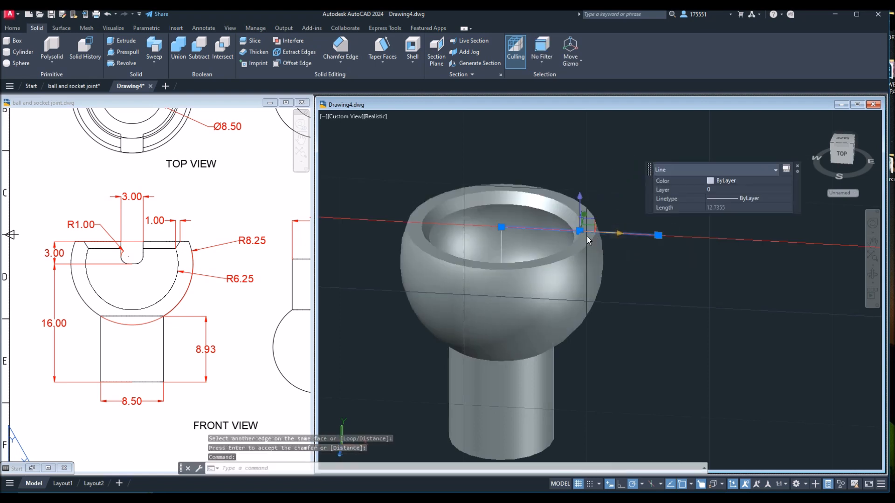
key("Delete")
left_click(500, 244)
key("Delete")
scroll(485, 246, "down", 1)
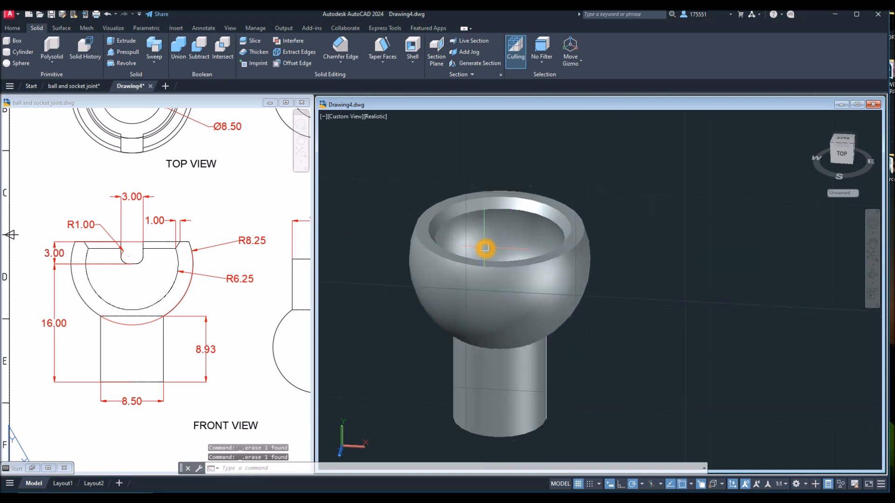
Create a solid sphere of radius 6.22 in the empty space to the right of the socket, for the ball part
left_click(224, 323)
scroll(219, 327, "down", 2)
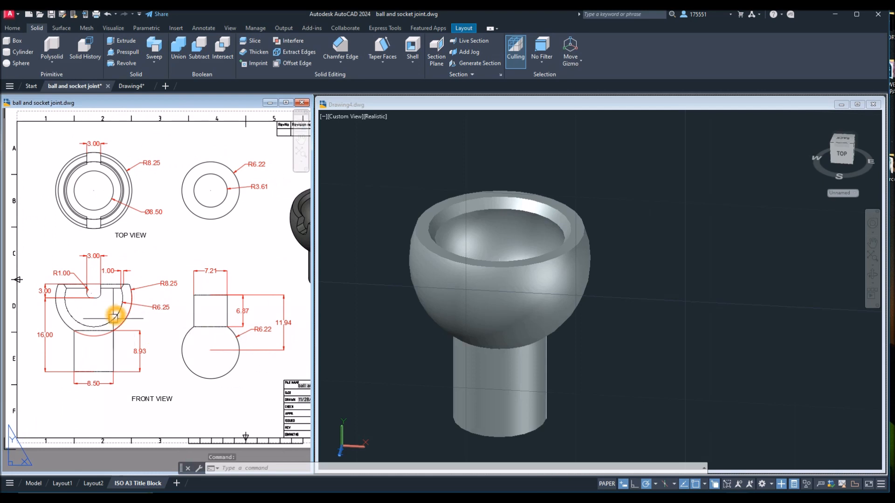
left_click(655, 246)
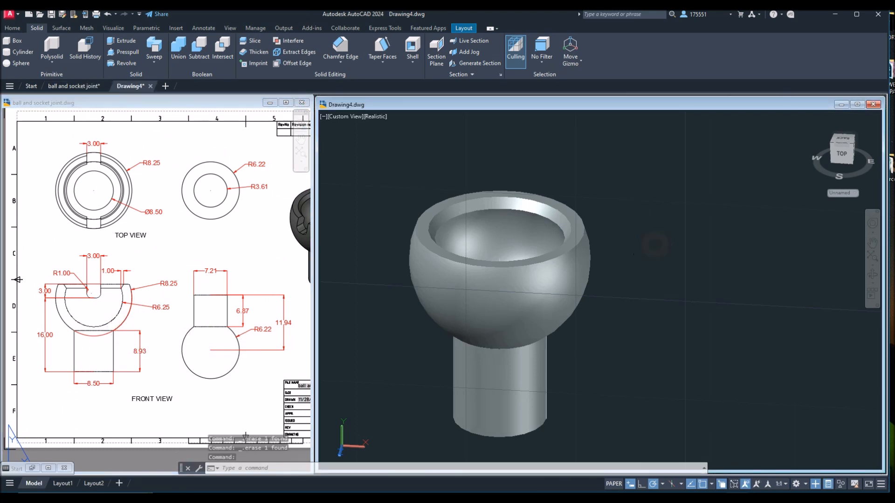
middle_click_drag(531, 184, 460, 188)
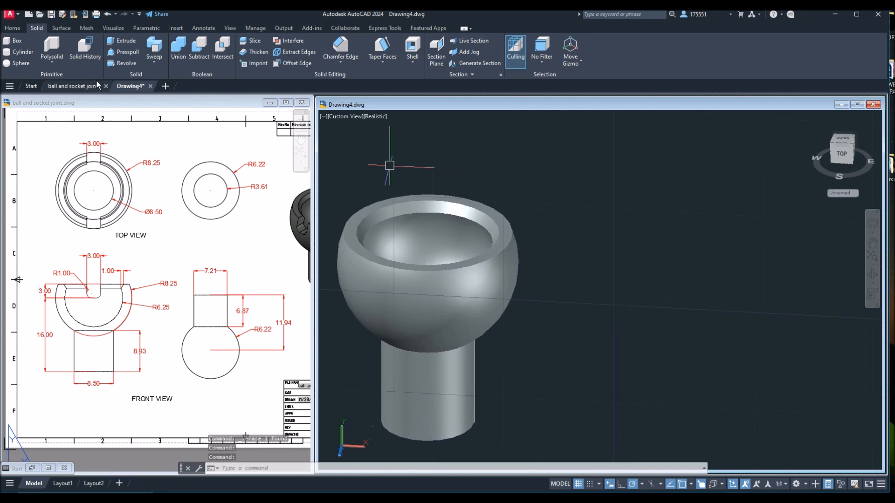
left_click(18, 66)
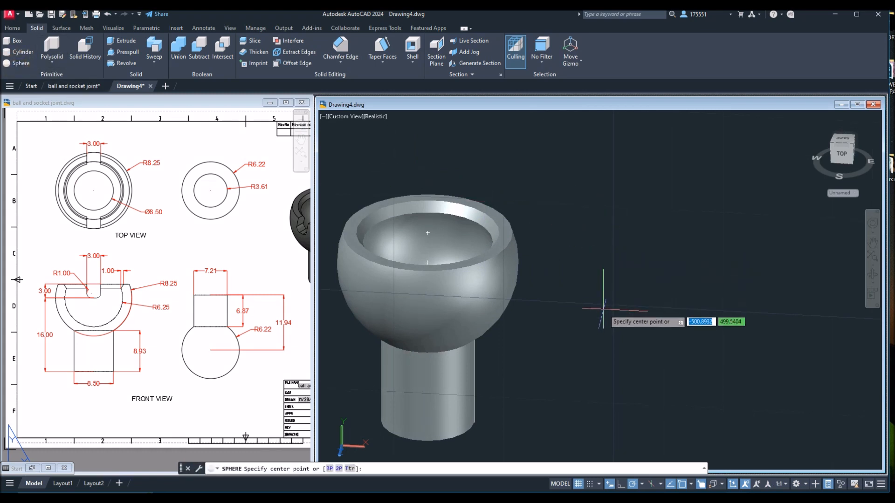
left_click(633, 317)
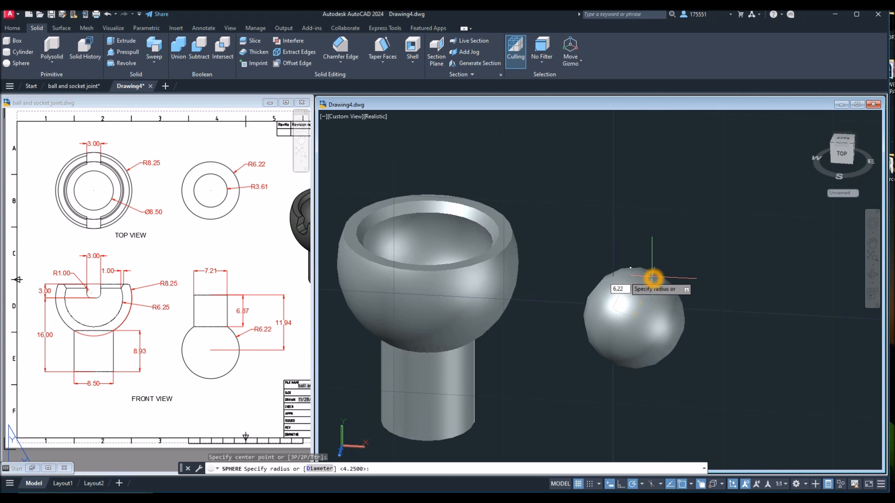
key("Return")
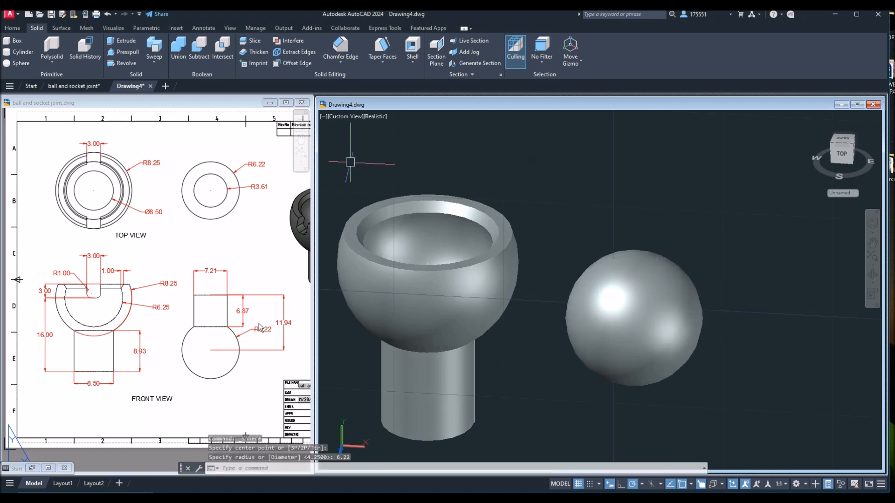
left_click(670, 233)
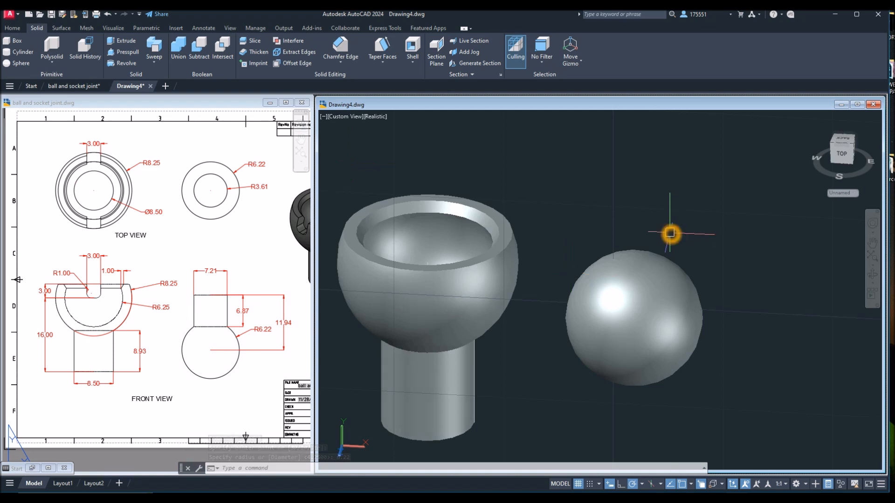
left_click(23, 52)
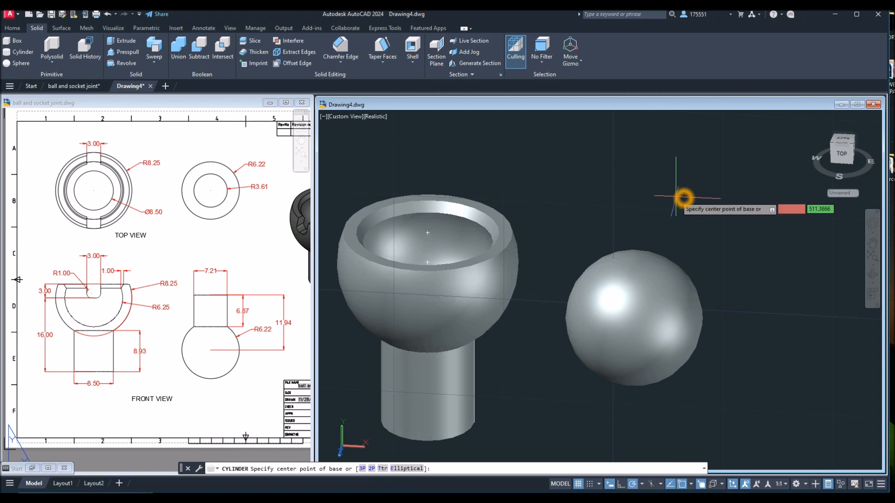
key("Escape")
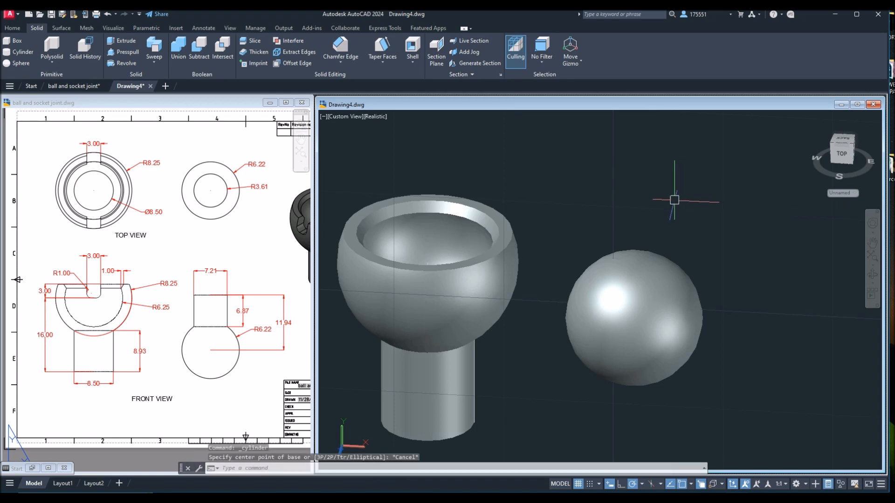
Switch to the Front view and move the new sphere down to a spot just right of the socket
left_click(343, 116)
left_click(359, 178)
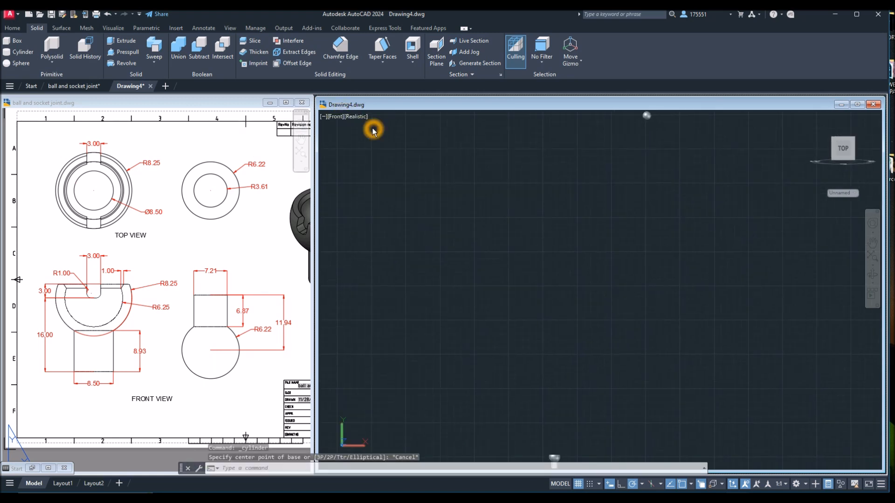
middle_click_drag(740, 238, 589, 238)
left_click(523, 148)
left_click(619, 192)
right_click(600, 140)
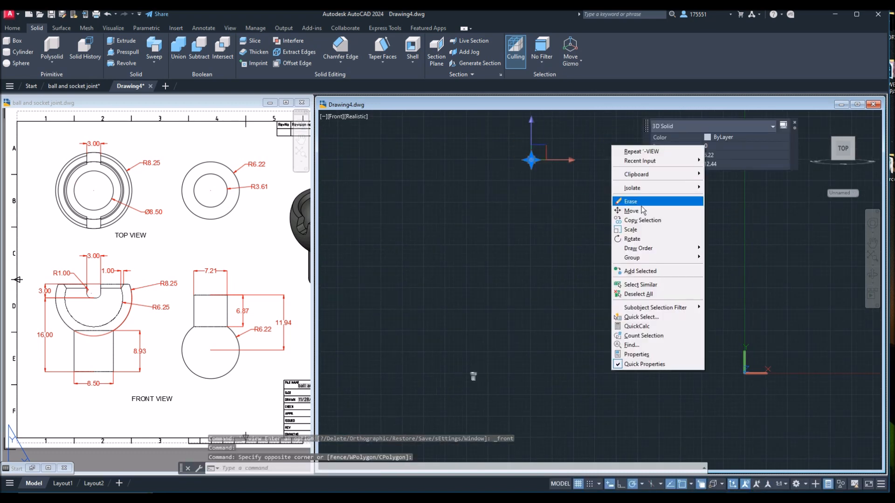
left_click(627, 214)
left_click(533, 164)
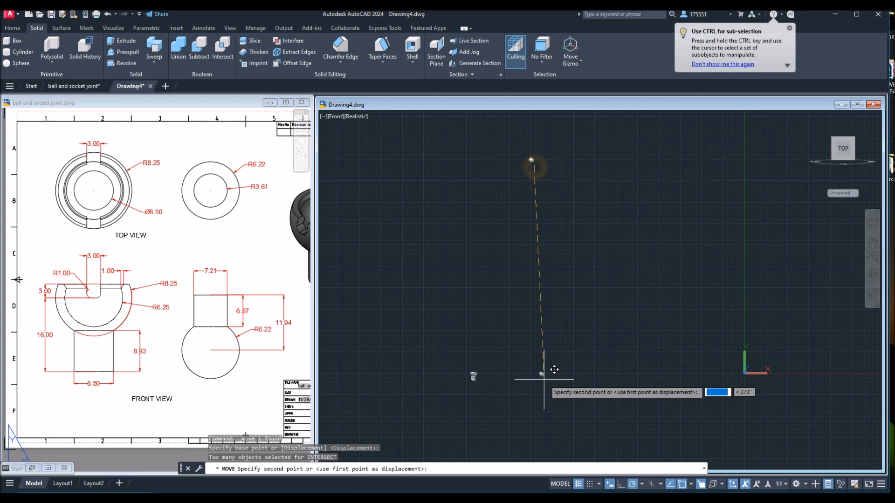
scroll(492, 394, "up", 5)
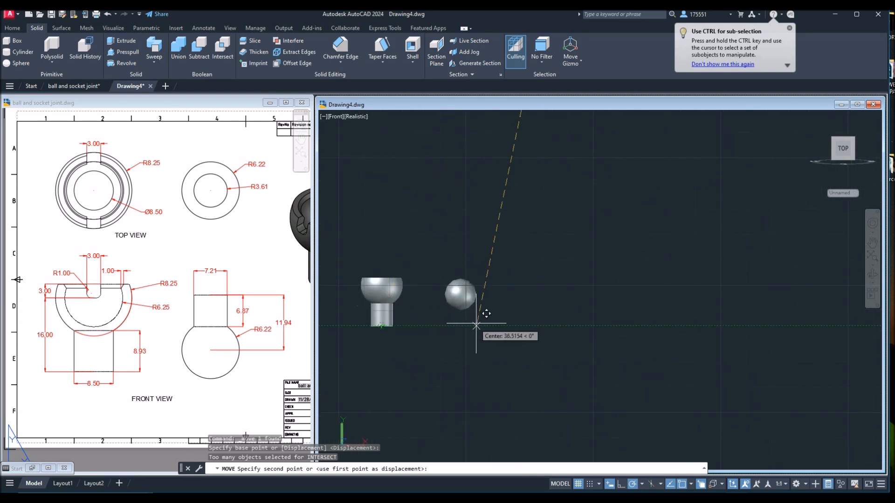
left_click(519, 327)
scroll(513, 298, "up", 2)
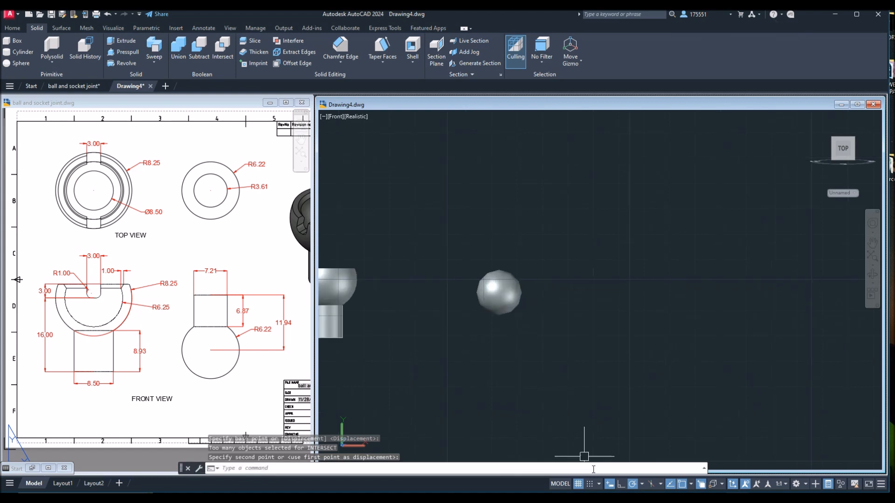
Turn off the grid and display the model in the Wireframe visual style
left_click(579, 484)
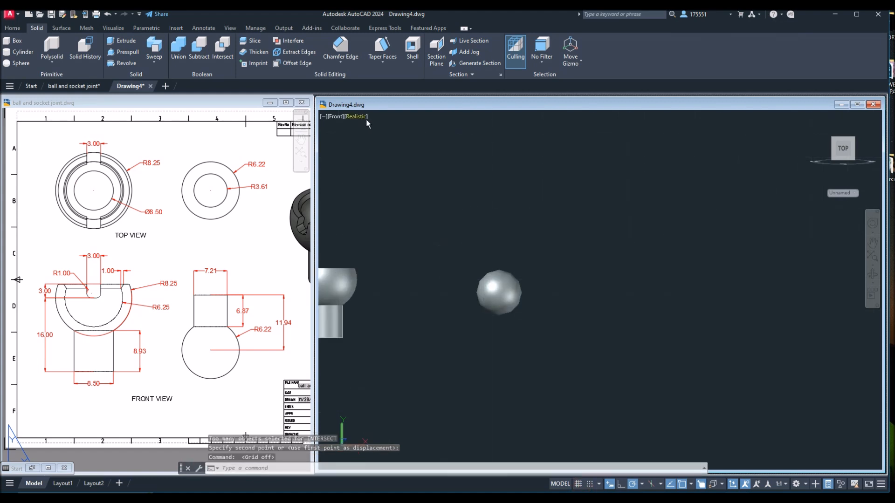
left_click(365, 118)
left_click(397, 222)
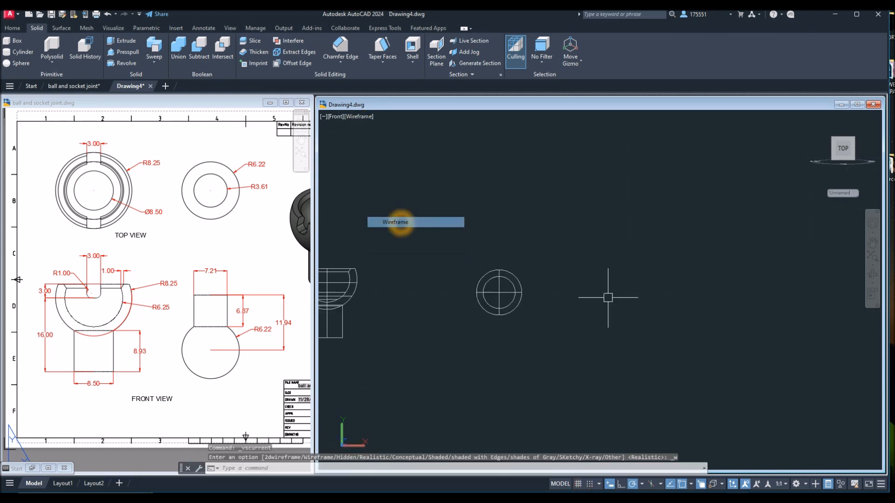
scroll(532, 290, "up", 3)
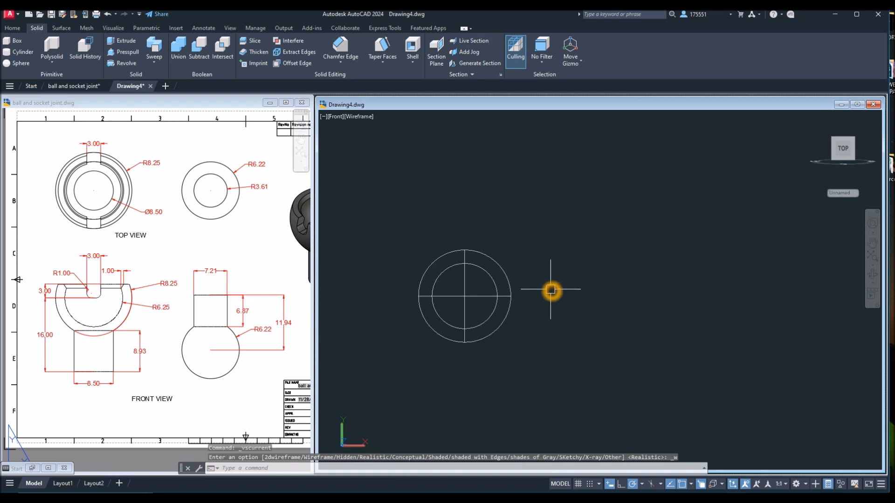
Draw a vertical line 11.94 units up from the ball sphere's centre
type("l")
key("Return")
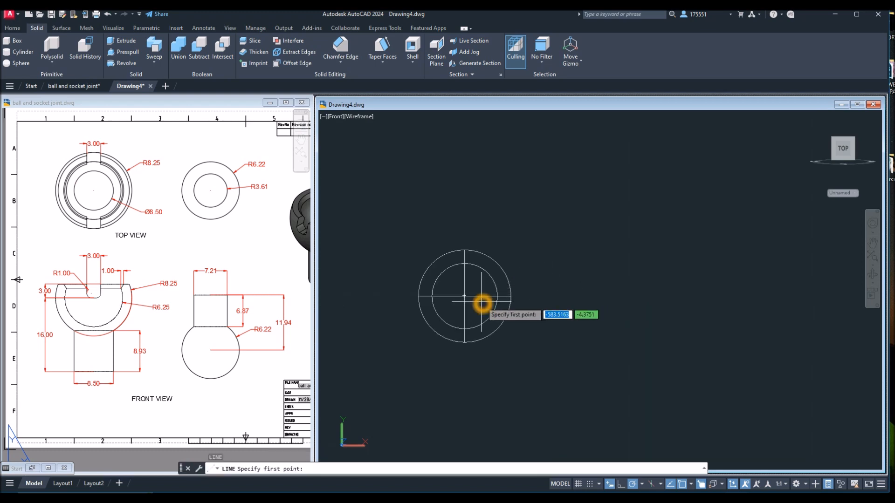
left_click(465, 296)
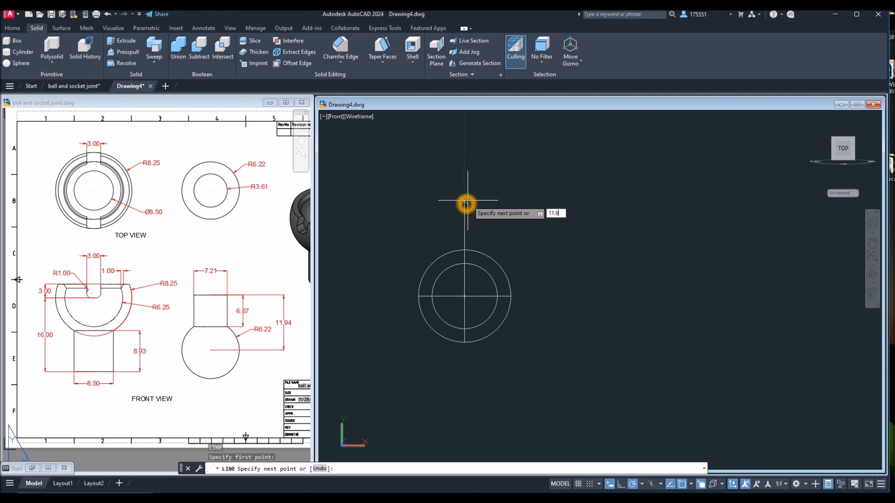
key("Return")
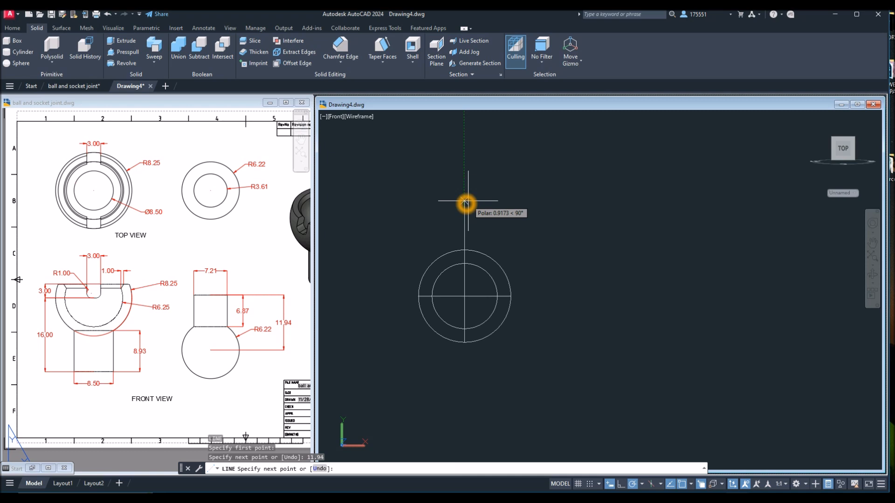
right_click(515, 200)
left_click(531, 204)
Examine the ball stem's dimensions in the front view of the reference drawing
left_click(227, 381)
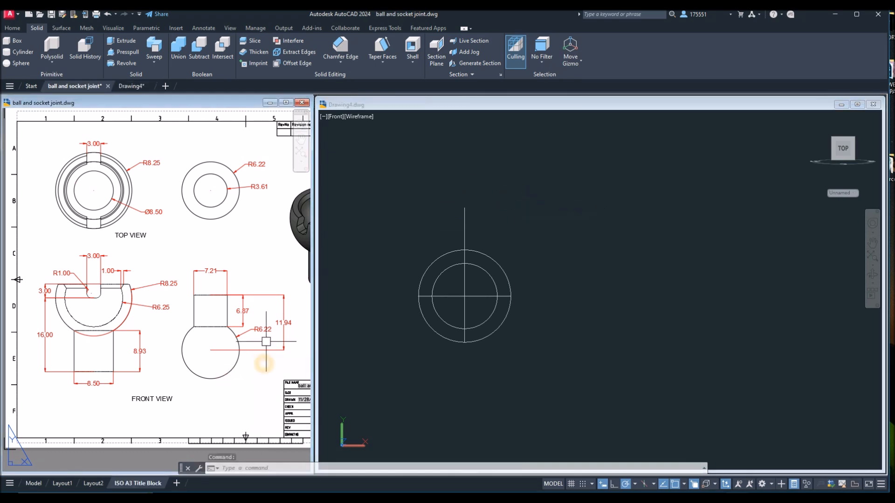
left_click(288, 314)
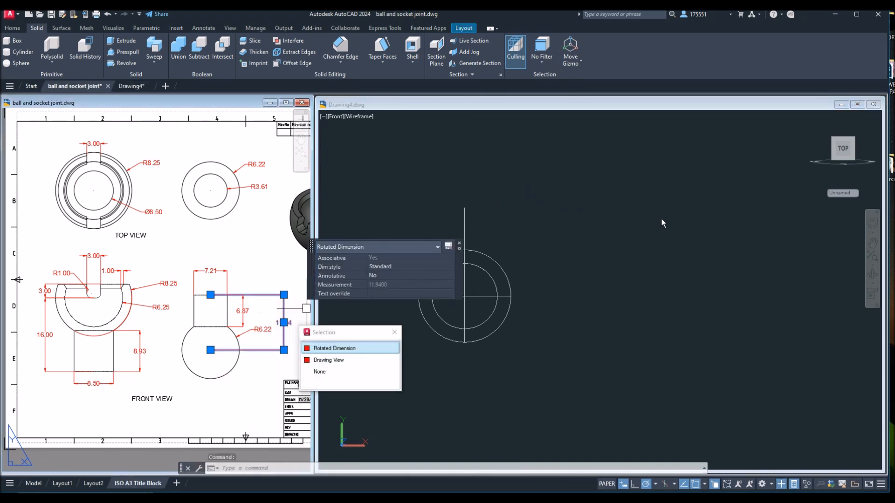
left_click(579, 218)
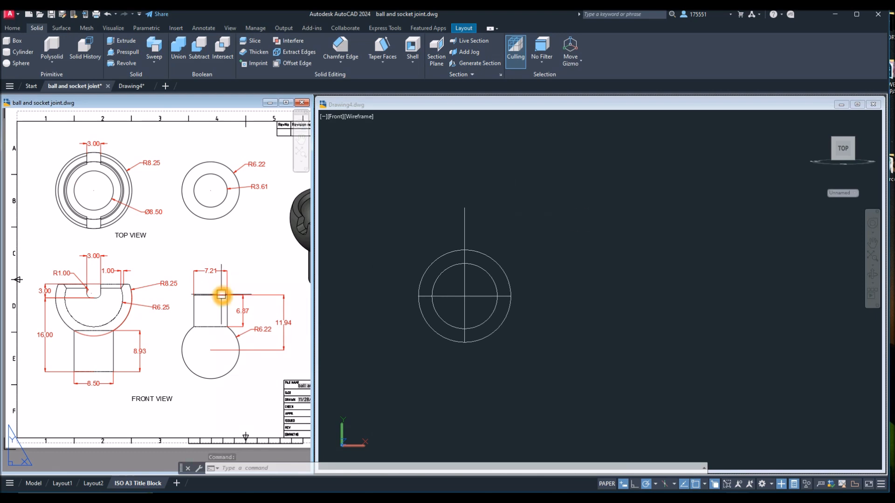
scroll(222, 295, "up", 2)
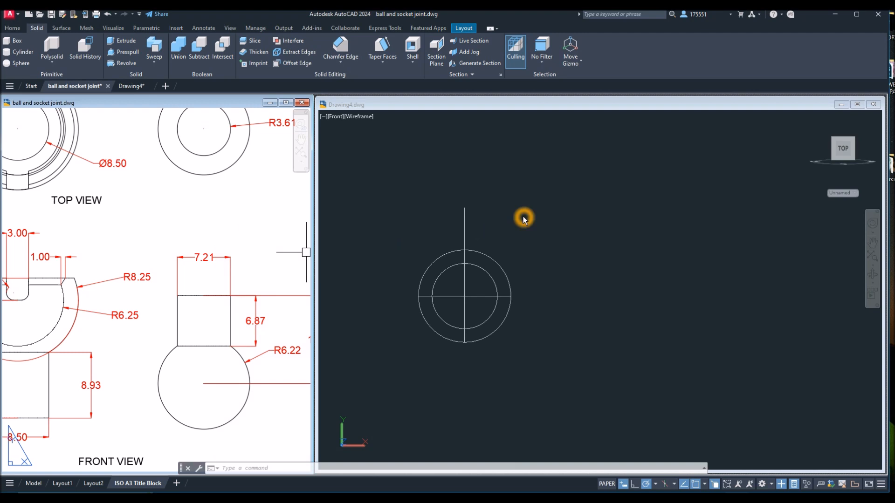
type("l")
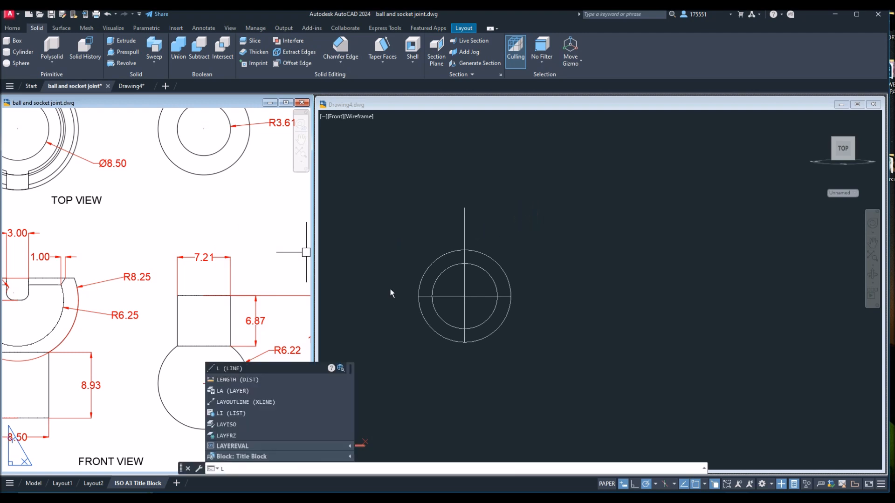
left_click(274, 370)
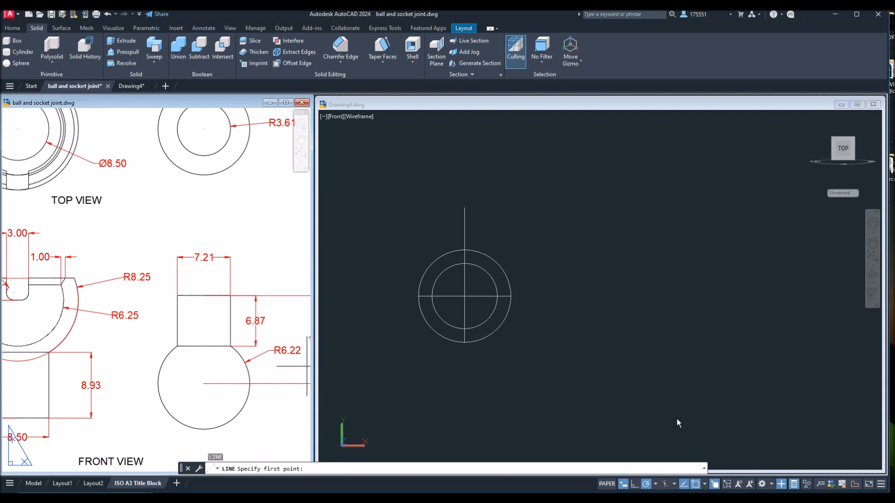
left_click(677, 420)
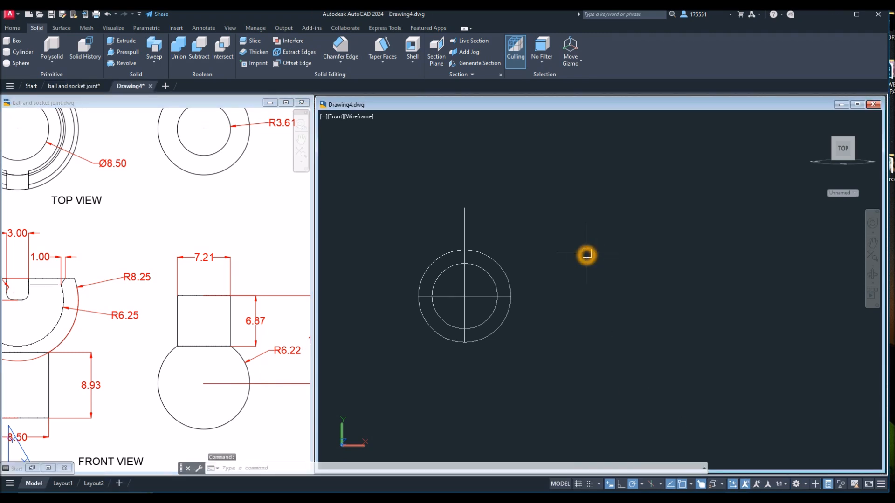
Draw a horizontal line 7.21 units long in the empty space beside the ball
type("l")
key("Return")
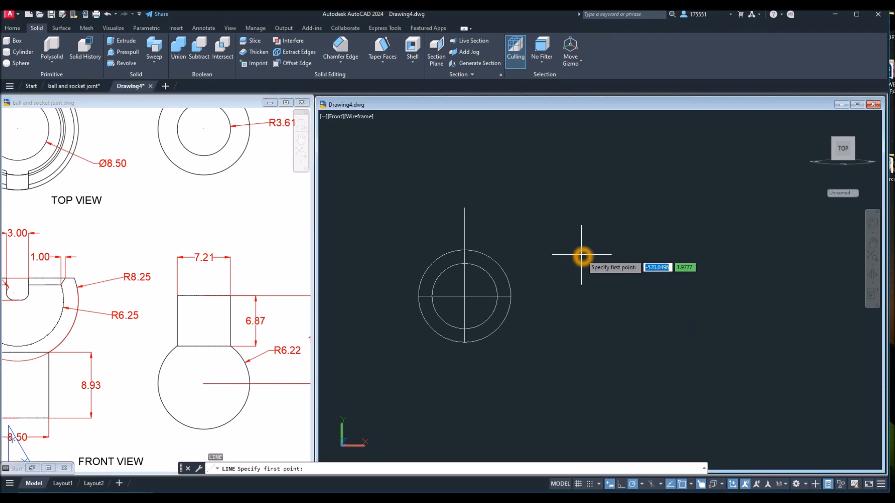
left_click(582, 255)
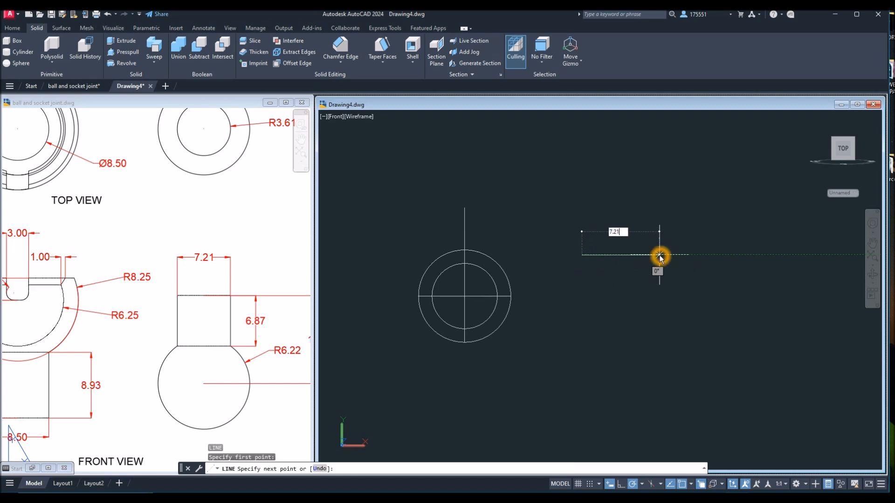
type("7.21")
key("Return")
right_click(585, 206)
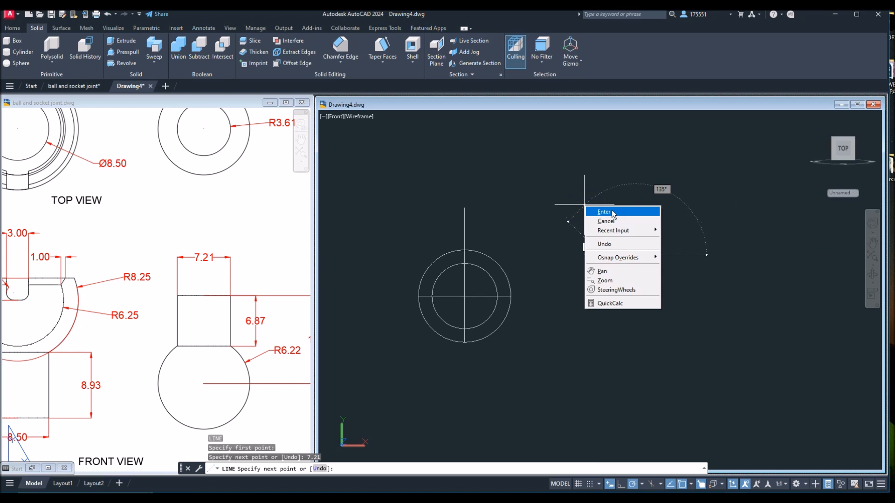
left_click(612, 213)
Move the 7.21 line by its midpoint onto the upper end of the vertical line above the ball
right_click(627, 172)
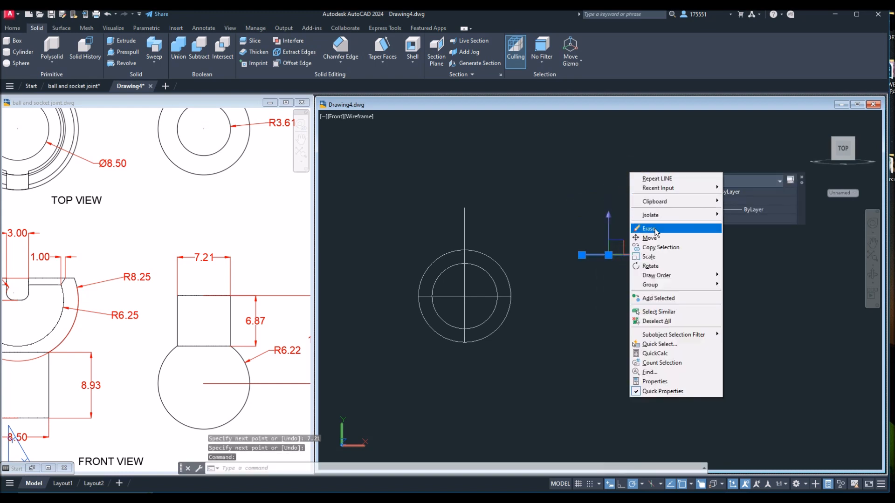
left_click(655, 238)
left_click(608, 255)
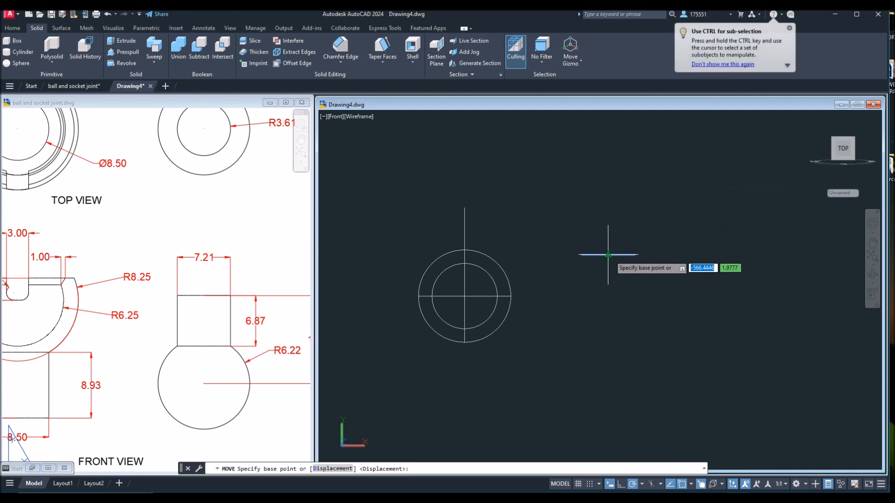
left_click(464, 208)
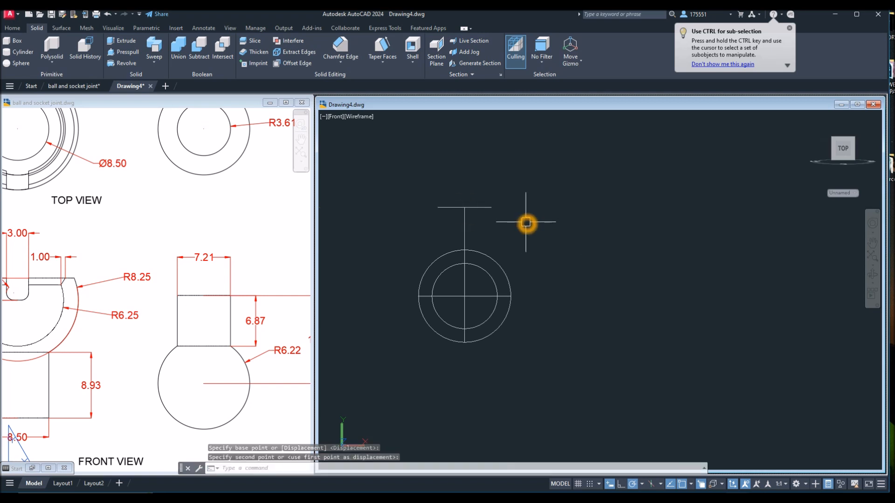
Complete the stem's rectangular outline with a line 6.87 units down from the horizontal line's end, then across and back up to its other end
type("l")
key("Return")
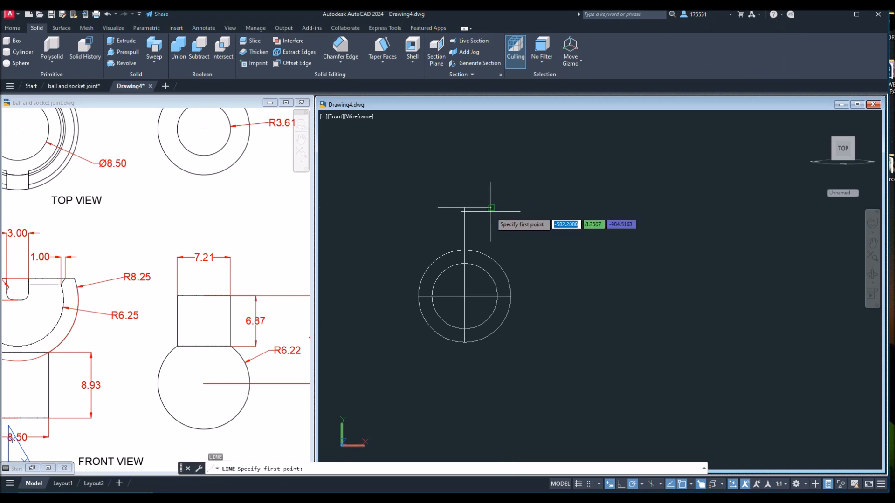
left_click(492, 208)
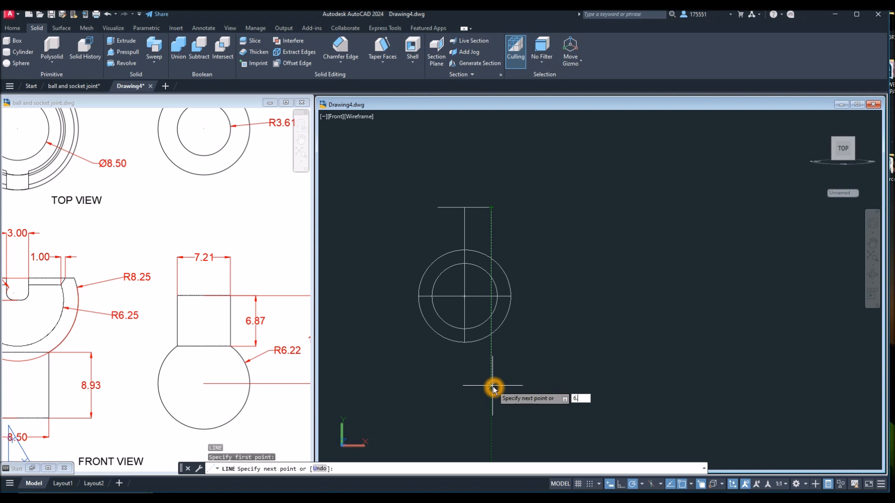
type("6.87")
key("Return")
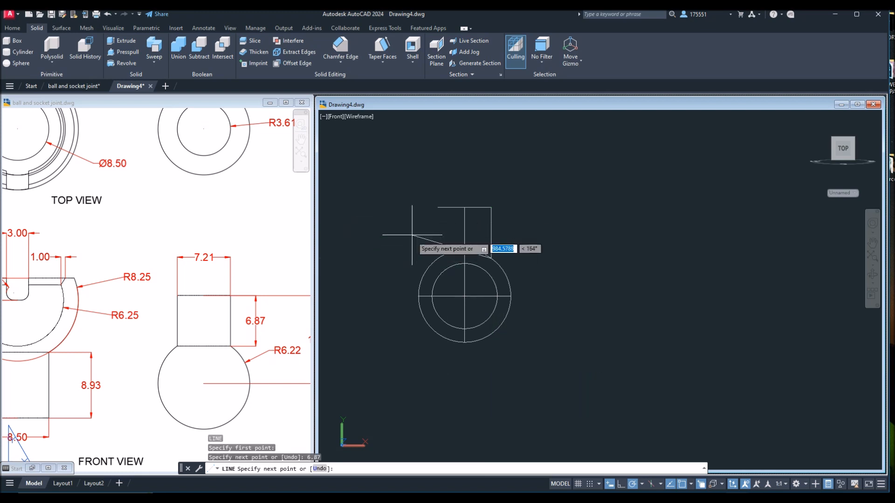
left_click(438, 209)
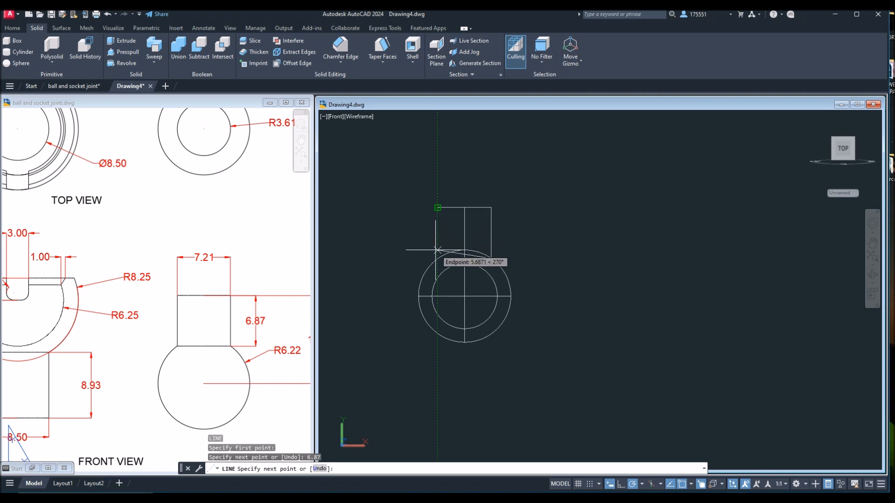
left_click(436, 258)
left_click(438, 207)
right_click(521, 205)
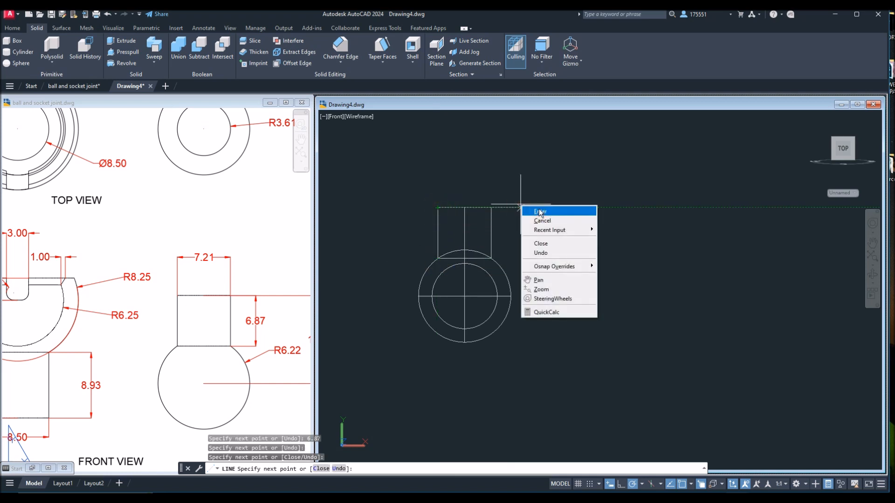
left_click(540, 212)
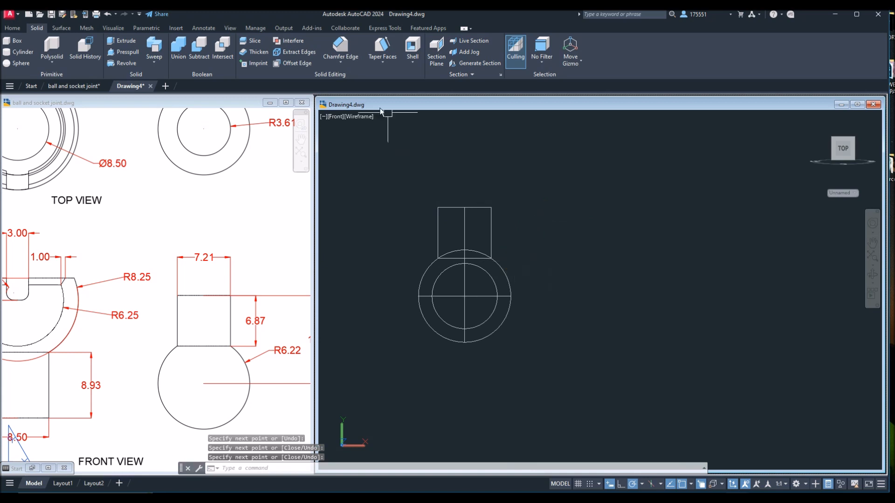
Set the UCS by Z-axis vector with its origin left of the ball and the Z axis pointing up along the stem
left_click(13, 29)
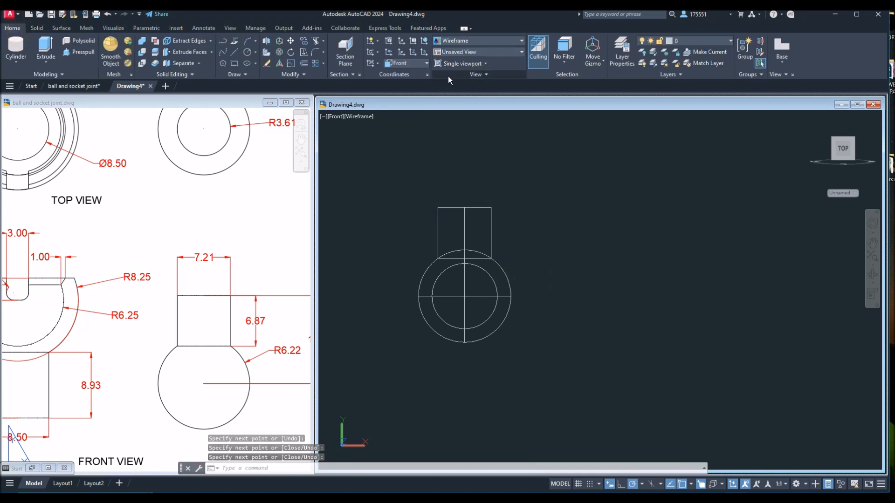
left_click(413, 52)
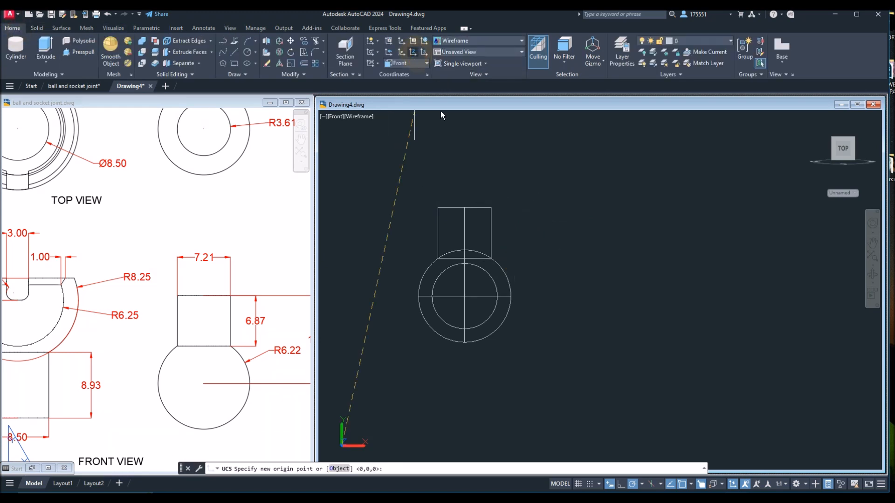
left_click(368, 312)
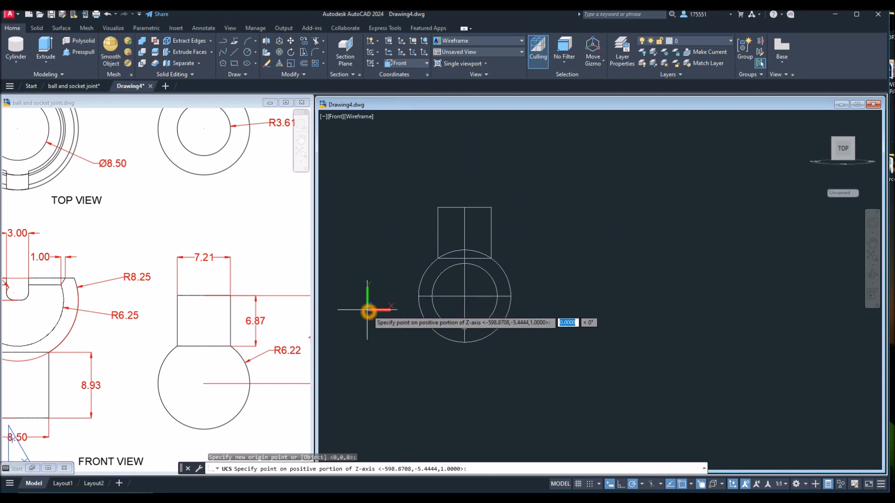
left_click(368, 215)
Orbit the ball to an oblique view and display it in the X-Ray visual style
middle_click_drag(385, 211, 415, 249, "shift")
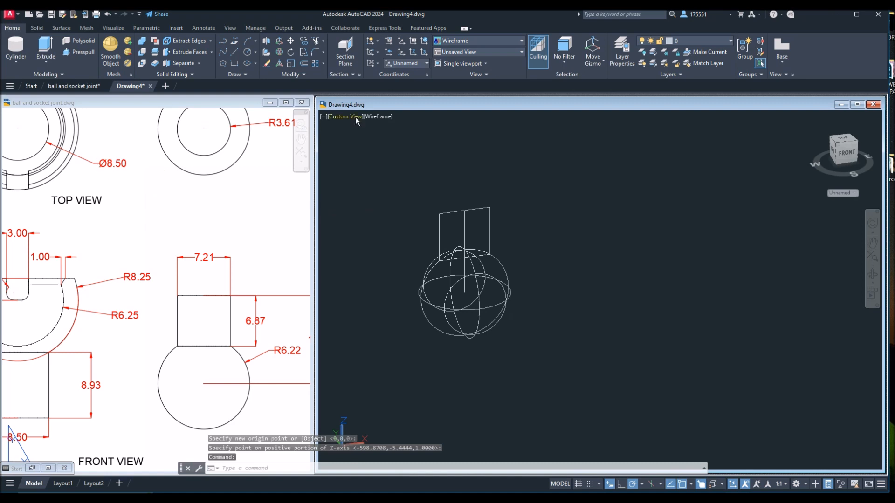
left_click(373, 117)
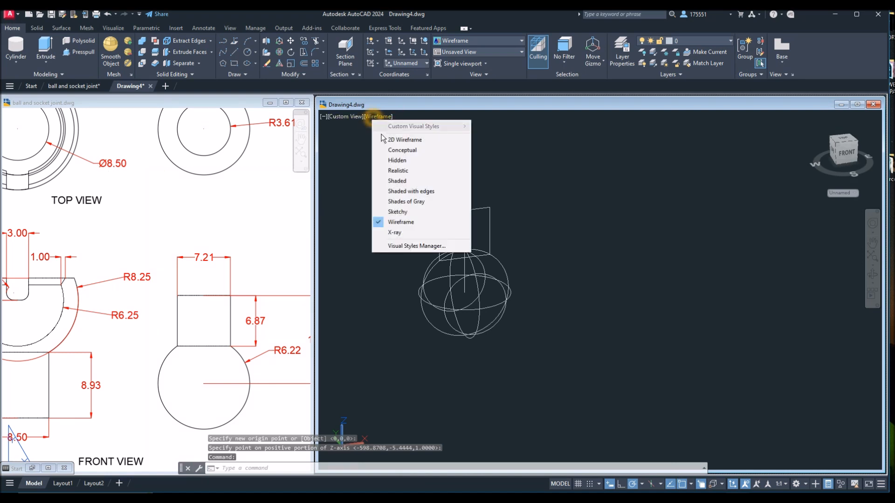
left_click(406, 232)
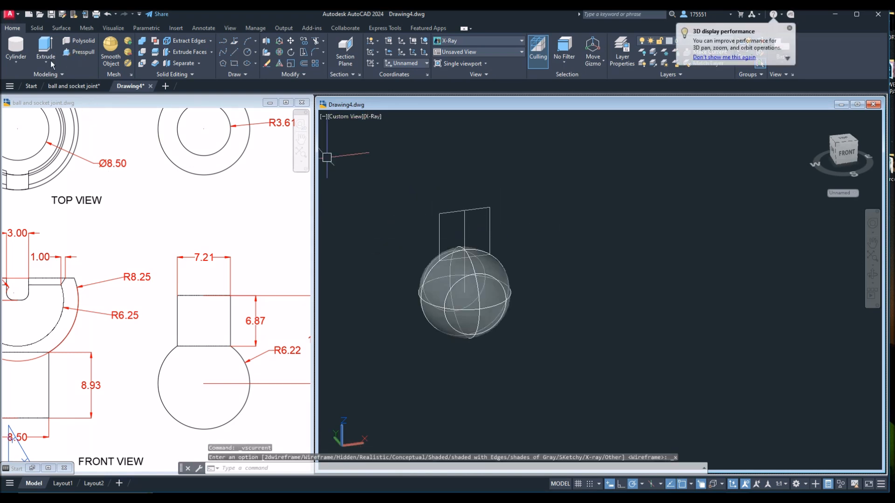
Create the stem cylinder centred on the outline's upper edge with a 3.605 radius, extending down to the outline's lower corner
left_click(15, 49)
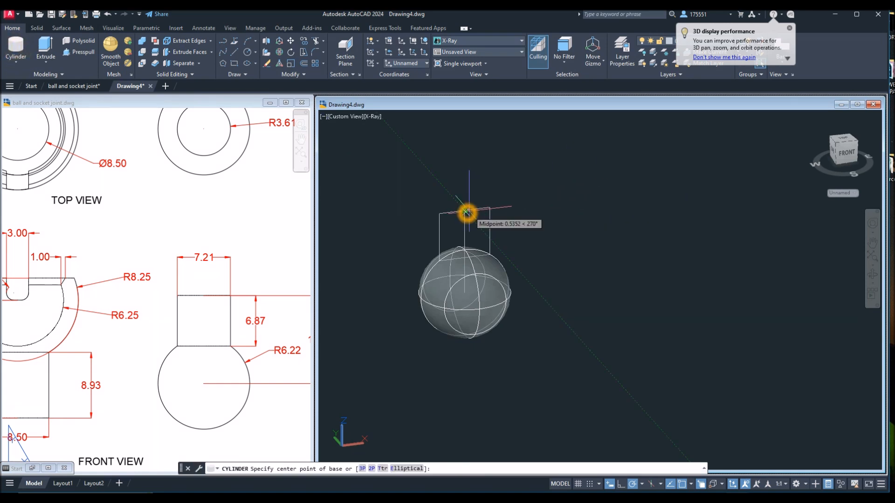
scroll(471, 211, "up", 3)
left_click(460, 210)
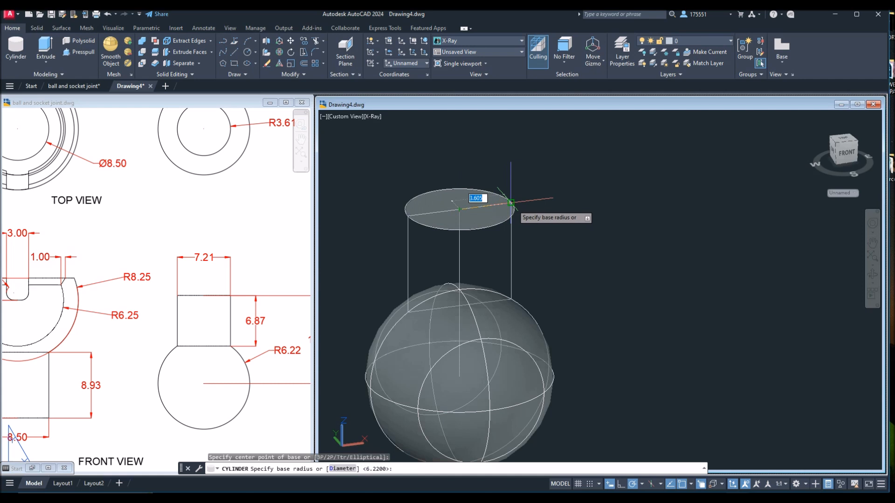
left_click(513, 206)
left_click(514, 299)
scroll(557, 248, "down", 5)
middle_click_drag(603, 253, 560, 242, "shift")
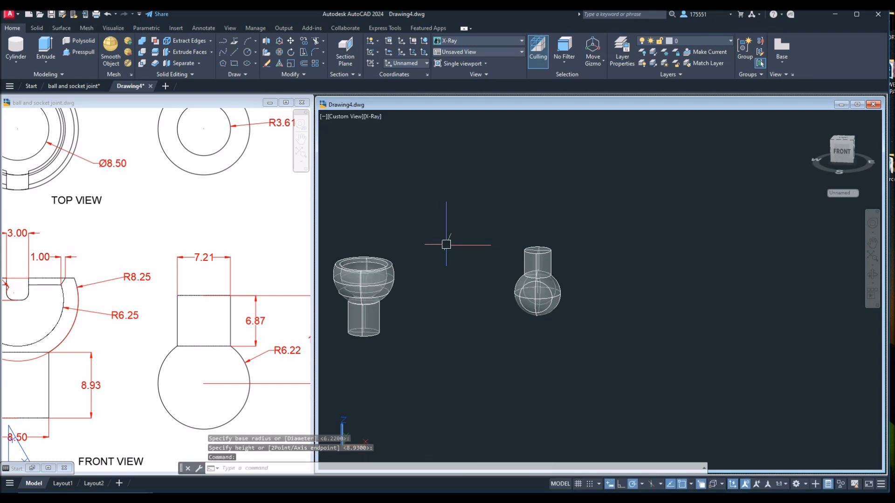
Examine the slot dimensions at the socket's rim in the front view of the reference drawing
middle_click_drag(446, 244, 646, 245)
left_click(164, 326)
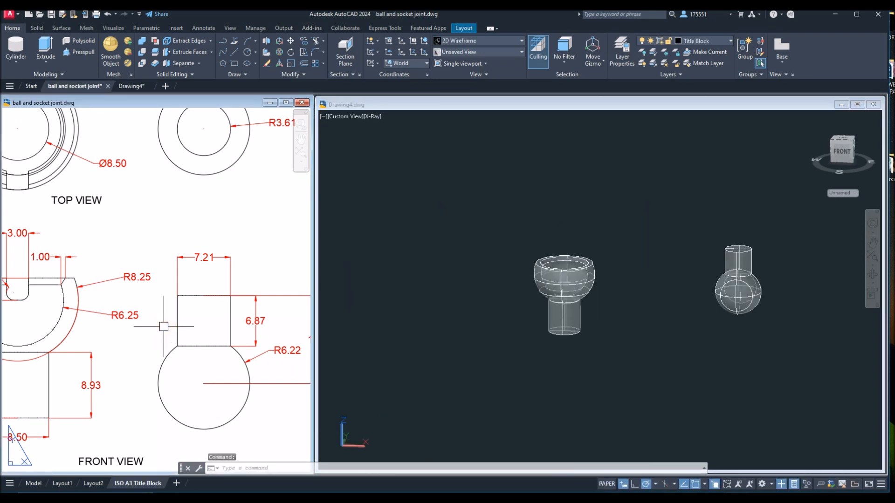
left_click(641, 332)
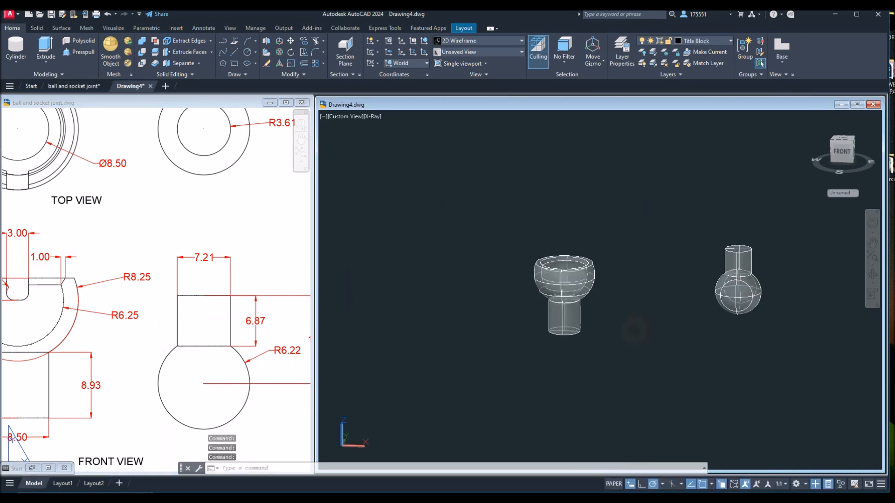
left_click(195, 333)
scroll(179, 340, "down", 2)
middle_click_drag(179, 340, 249, 355)
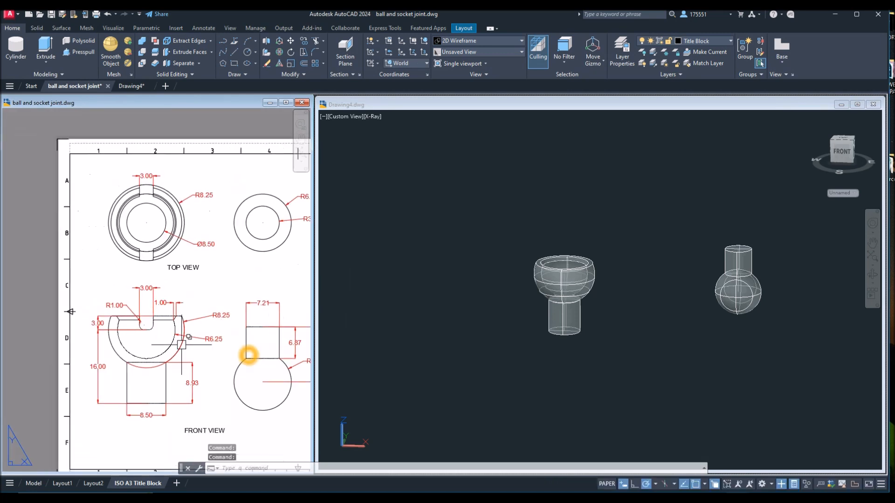
scroll(167, 329, "up", 5)
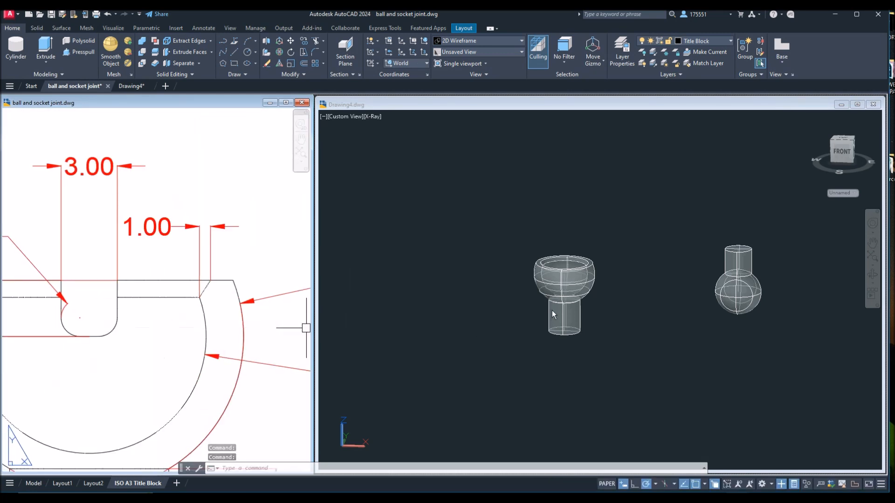
Switch the 3D model to the Front view and frame the socket close up
left_click(544, 259)
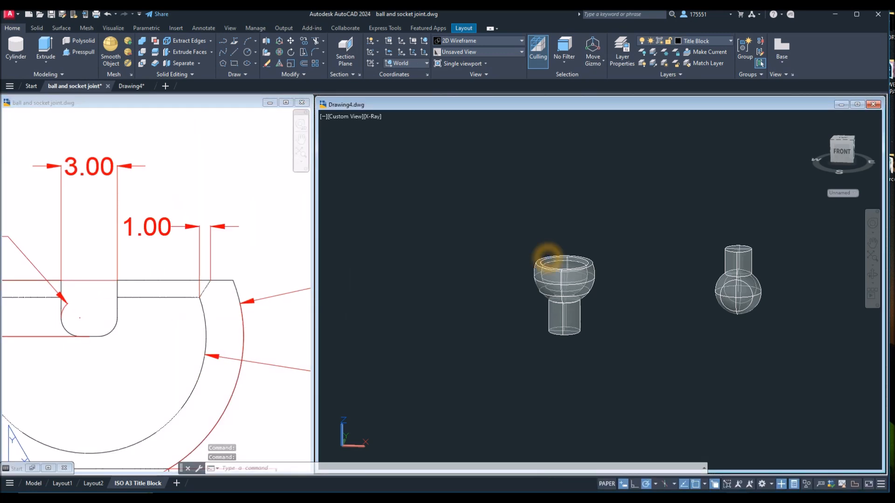
left_click(351, 119)
left_click(367, 184)
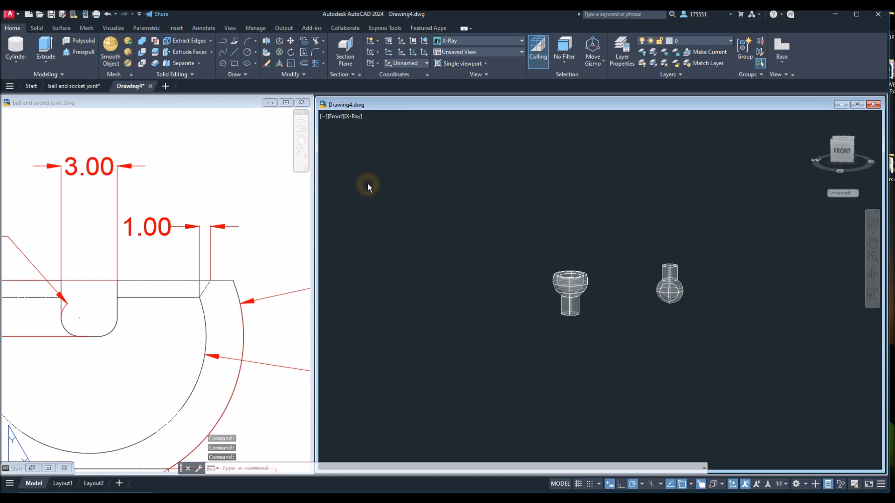
left_click(872, 257)
middle_click_drag(428, 289, 516, 287)
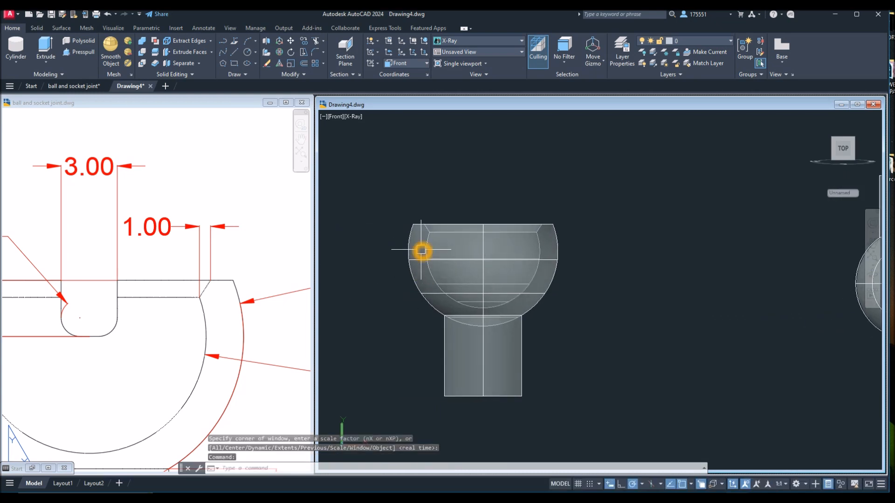
type("l")
key("Return")
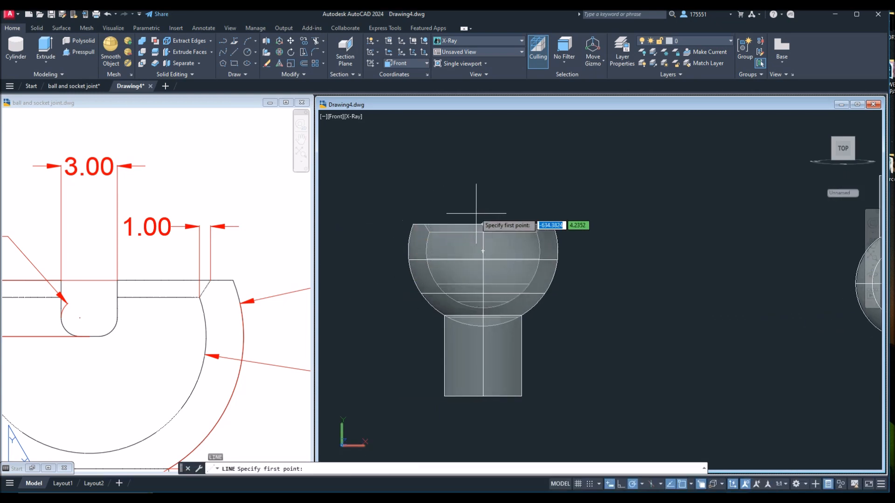
key("F8")
right_click(496, 193, "shift")
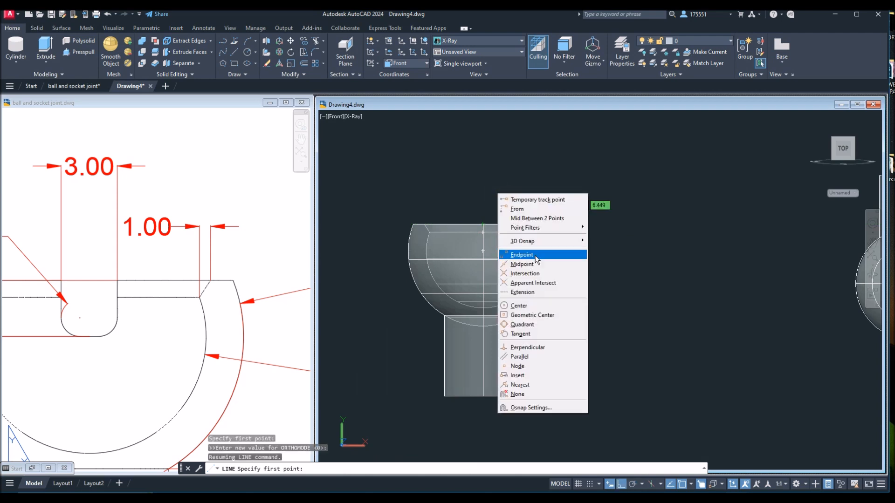
left_click(529, 325)
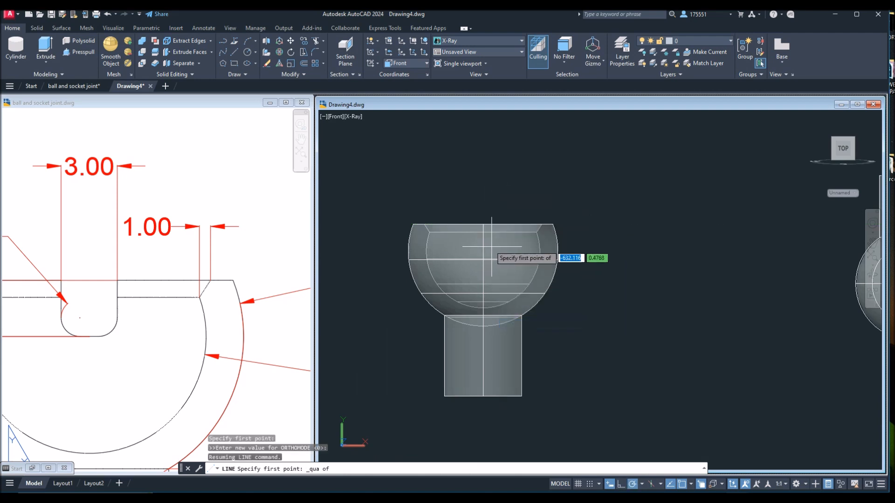
left_click(483, 225)
left_click(494, 314)
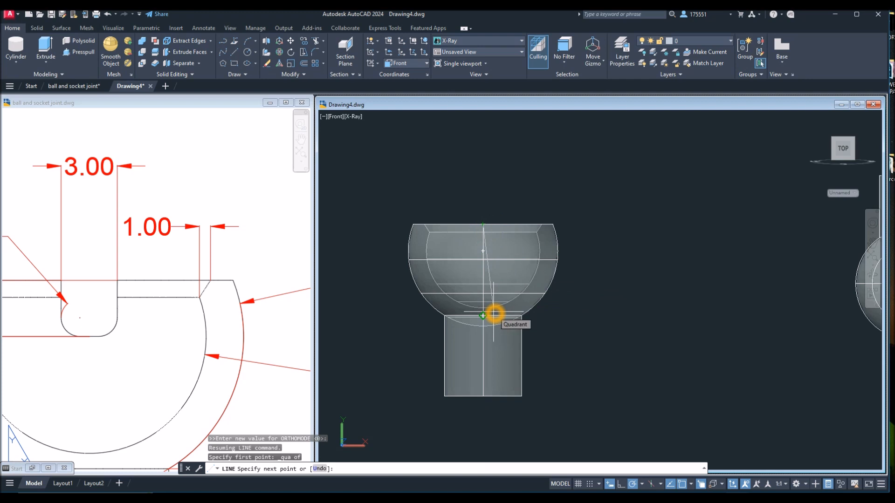
key("Escape")
Check the slot's width in the reference drawing and draw a 3-unit horizontal line in the empty space beside the socket
left_click(177, 324)
mouse_move(175, 319)
middle_mouse_down()
mouse_move(320, 316)
mouse_move(285, 320)
middle_mouse_up()
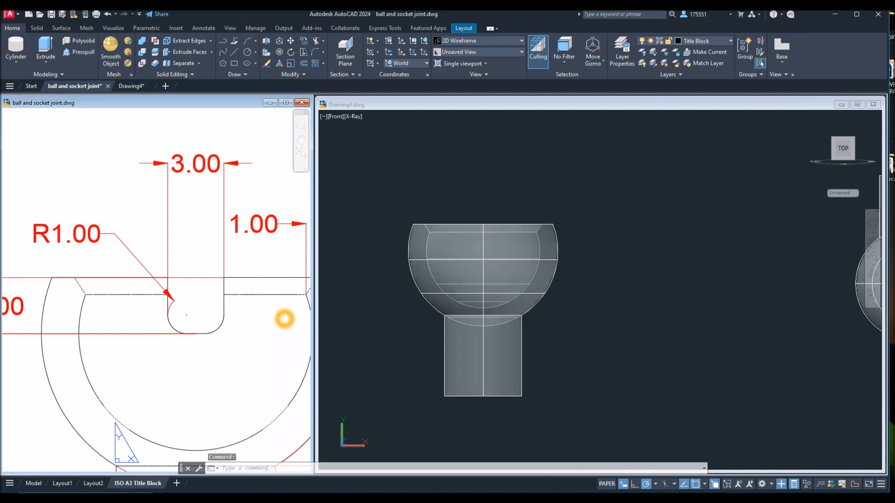
left_click(637, 277)
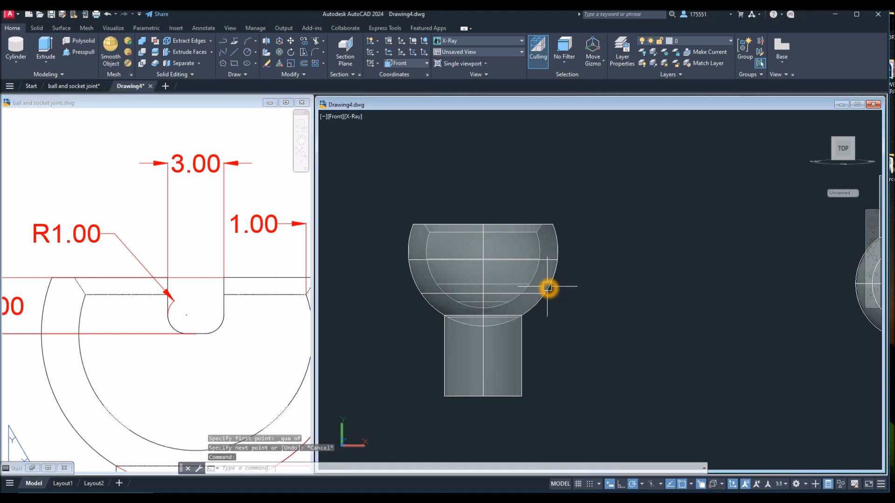
key("Return")
left_click(604, 247)
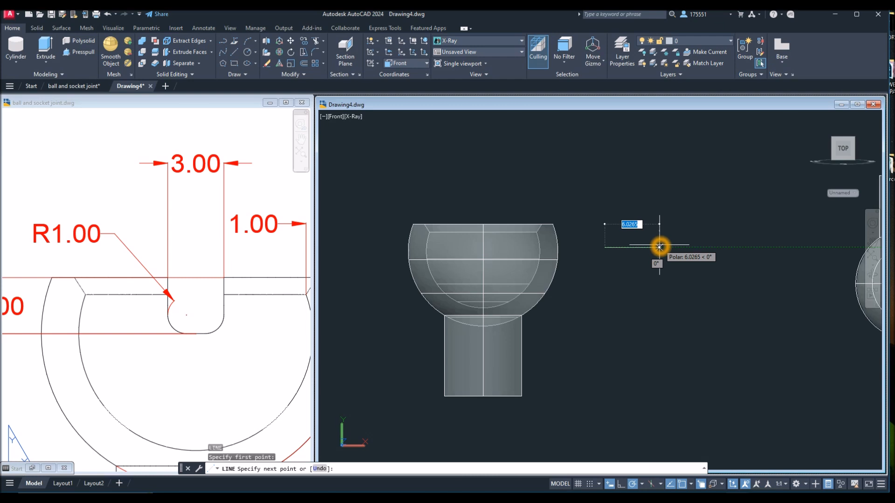
type("3")
key("Return")
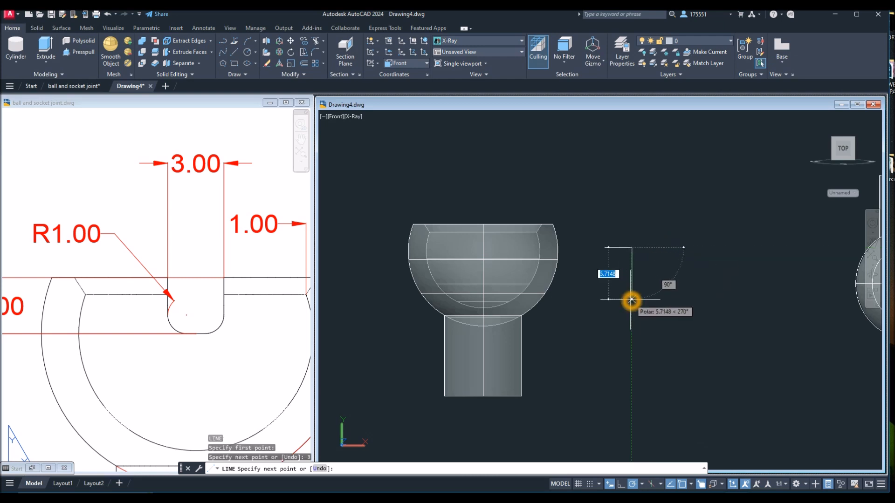
key("Escape")
Check the slot's depth in the reference drawing and complete the line into a closed 3 by 3 square
left_click(117, 357)
scroll(117, 357, "down", 5)
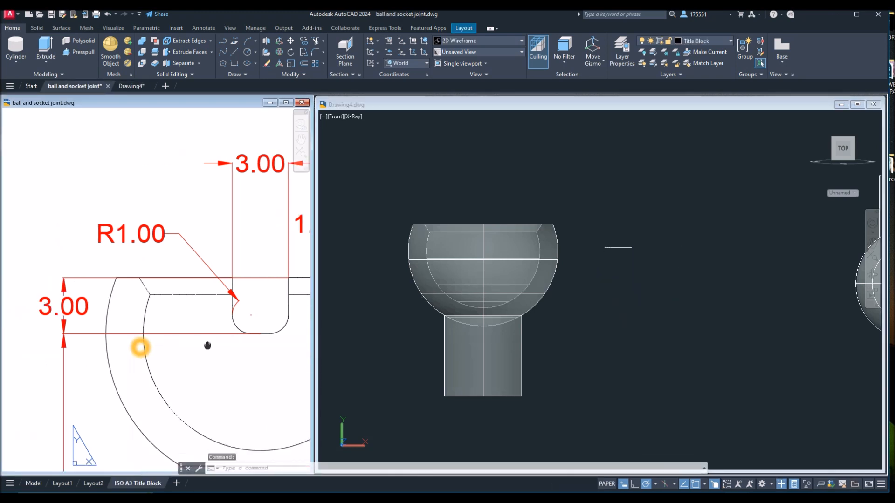
left_click(738, 283)
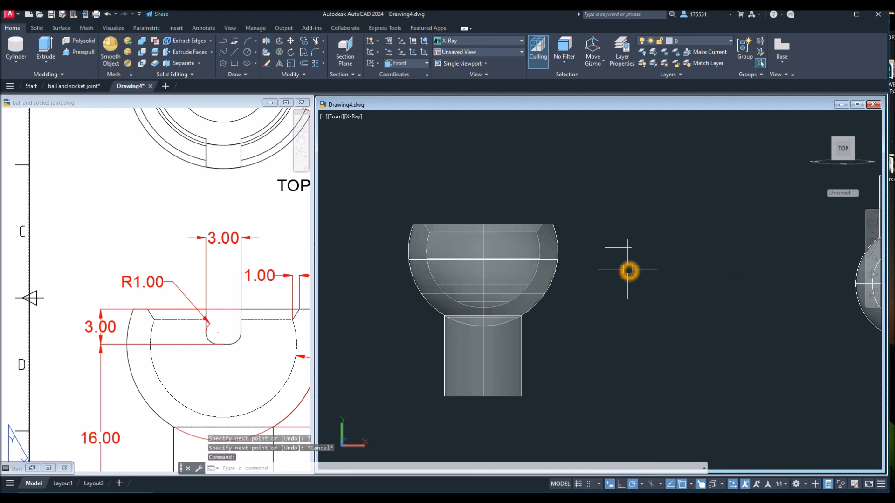
type("l")
key("Return")
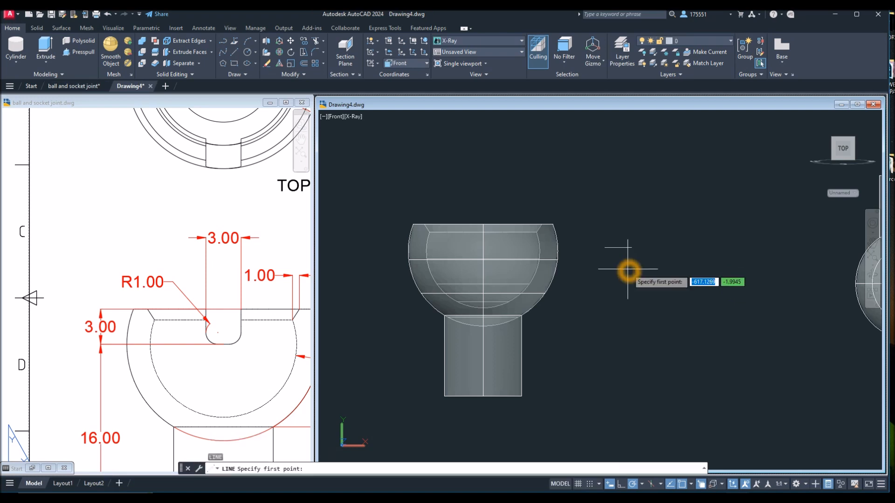
left_click(633, 248)
left_click(629, 292)
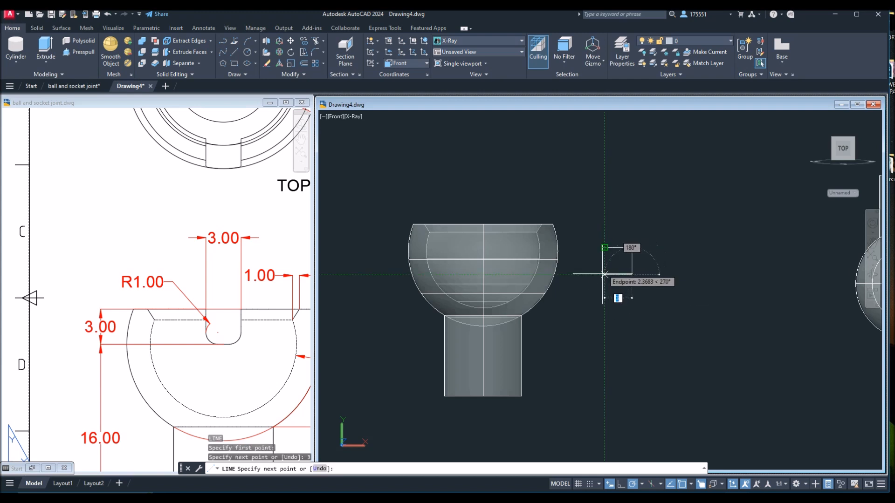
left_click(605, 248)
right_click(634, 211)
left_click(651, 227)
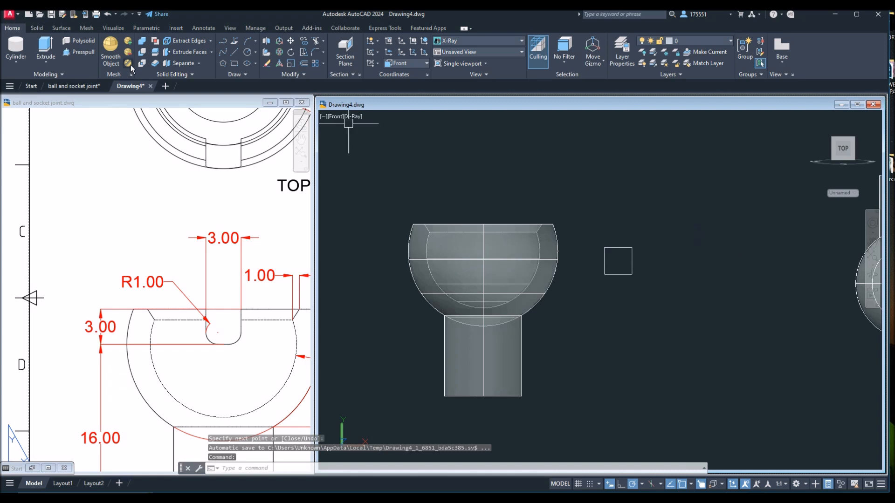
Create a box from opposite corners of the 3 by 3 square with a height of about 138.66, extending perpendicular to the square
left_click(16, 62)
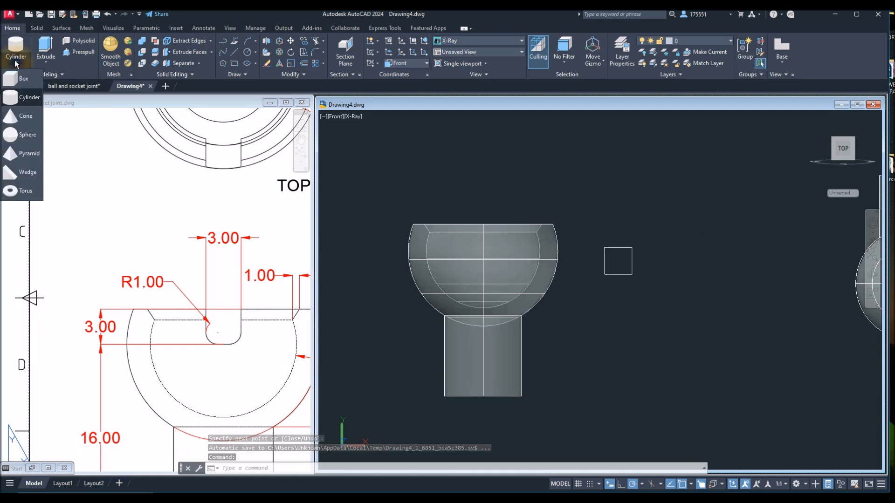
left_click(17, 78)
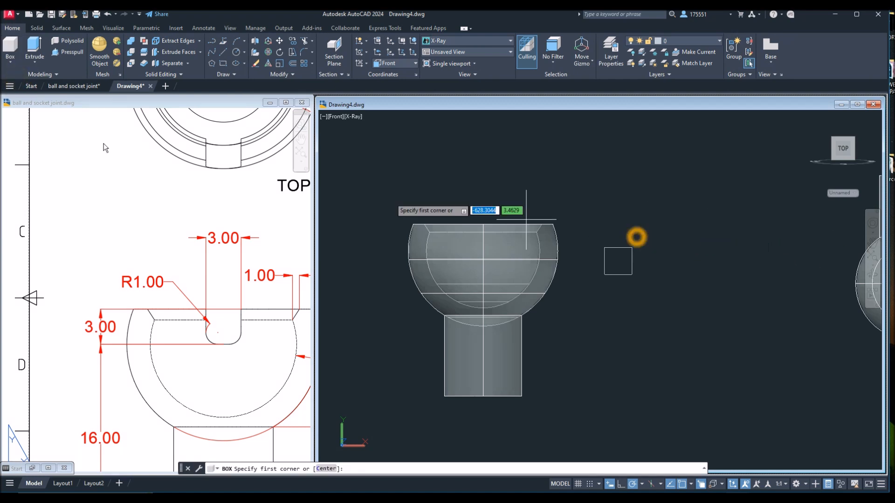
left_click(604, 248)
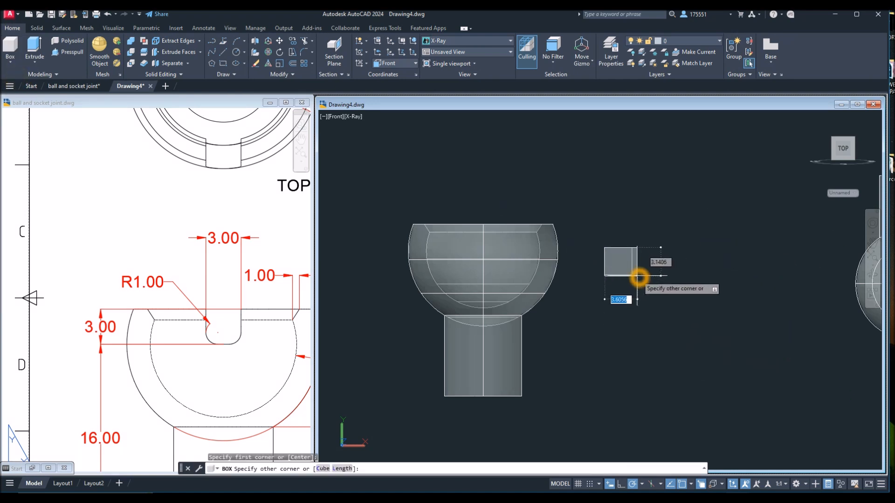
left_click(638, 278)
middle_click_drag(666, 300, 658, 317, "shift")
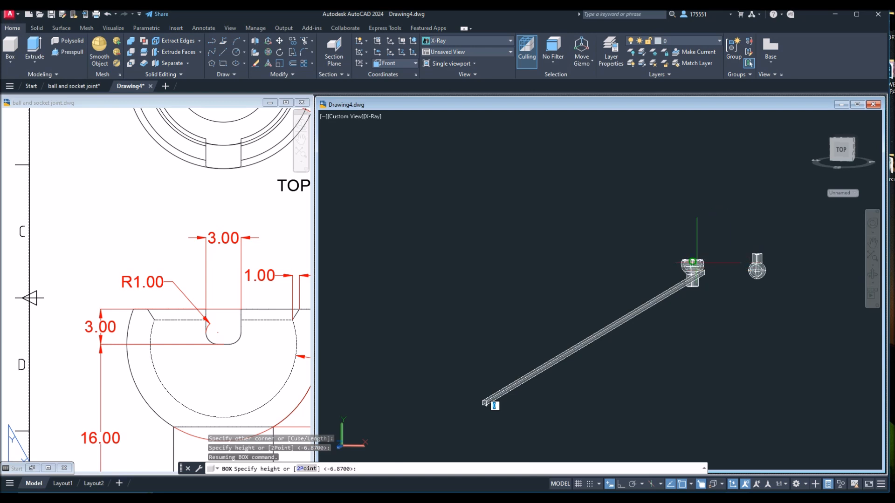
scroll(703, 267, "up", 5)
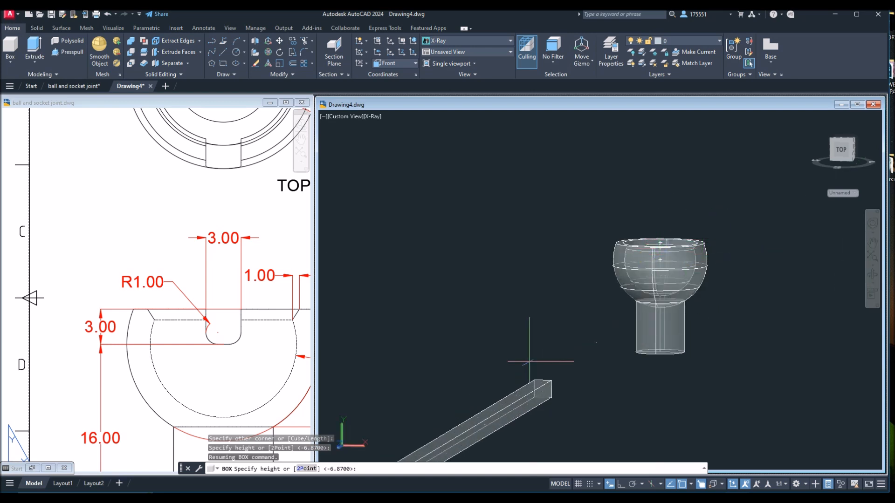
scroll(529, 362, "down", 5)
middle_click_drag(529, 362, 653, 235)
middle_click_drag(403, 389, 504, 357)
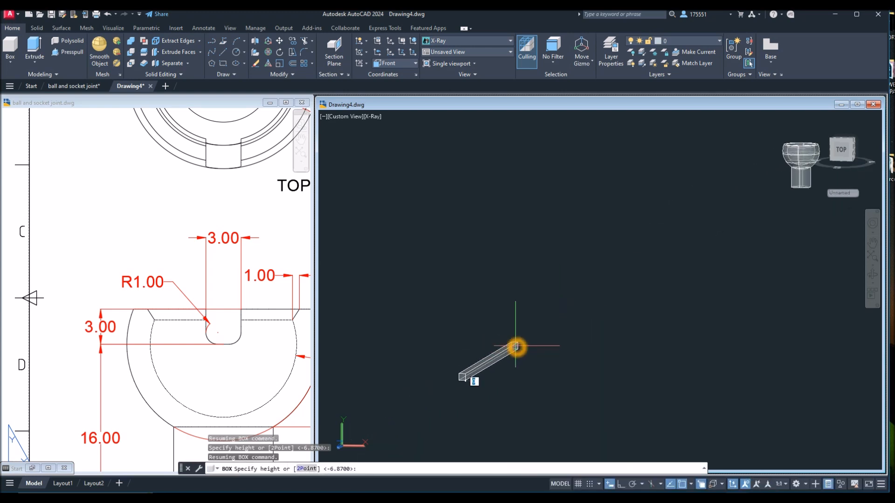
left_click(515, 347)
Move the box by the midpoint of its near end's upper edge onto the front of the socket's outer rim
scroll(491, 363, "up", 2)
left_click(492, 363)
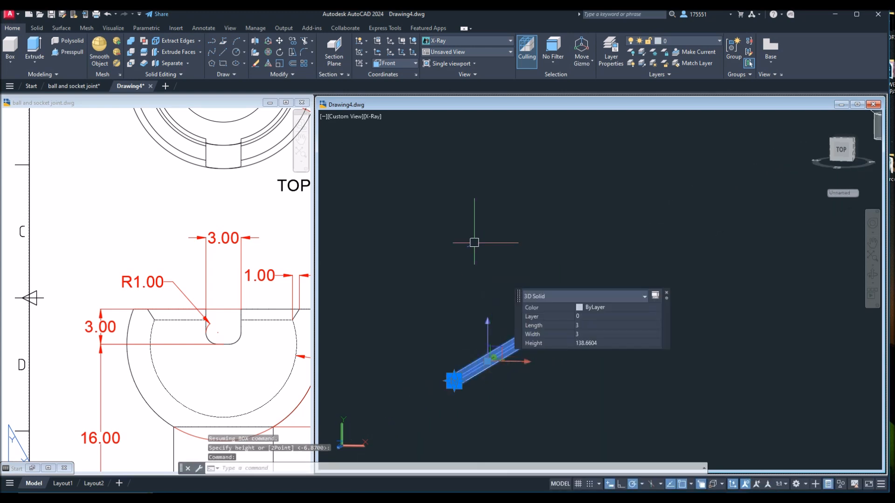
right_click(480, 224)
left_click(490, 290)
scroll(480, 364, "up", 3)
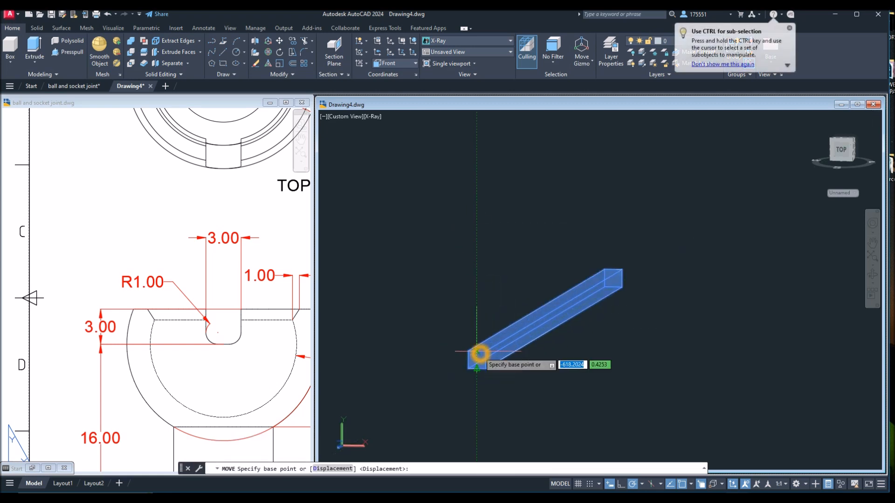
scroll(485, 352, "up", 2)
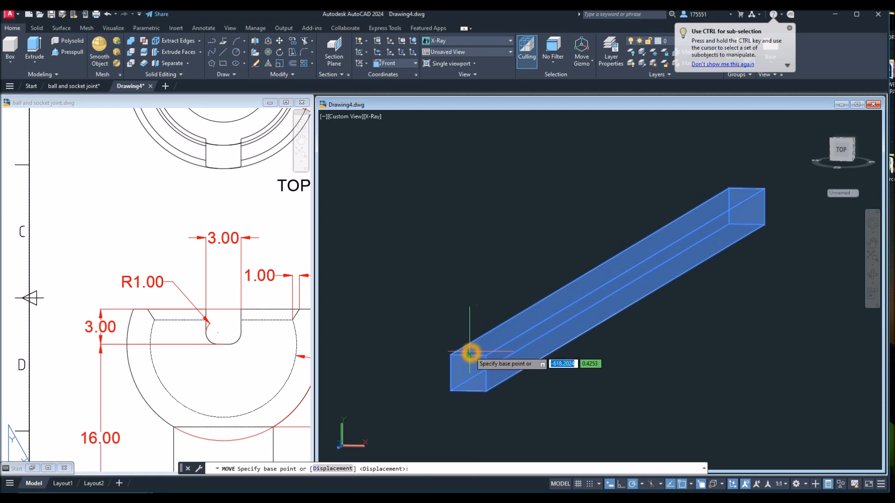
left_click(486, 349)
scroll(553, 349, "down", 5)
middle_click_drag(551, 349, 233, 497)
scroll(647, 133, "up", 4)
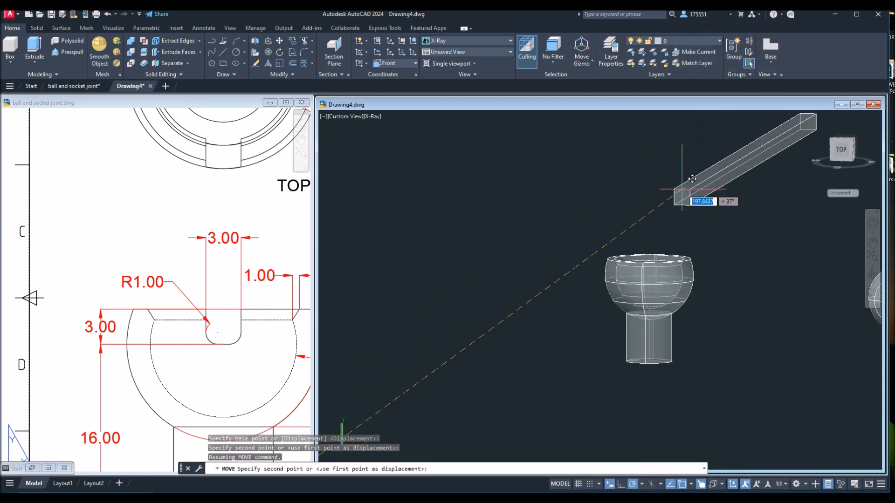
middle_click_drag(683, 193, 639, 254, "shift")
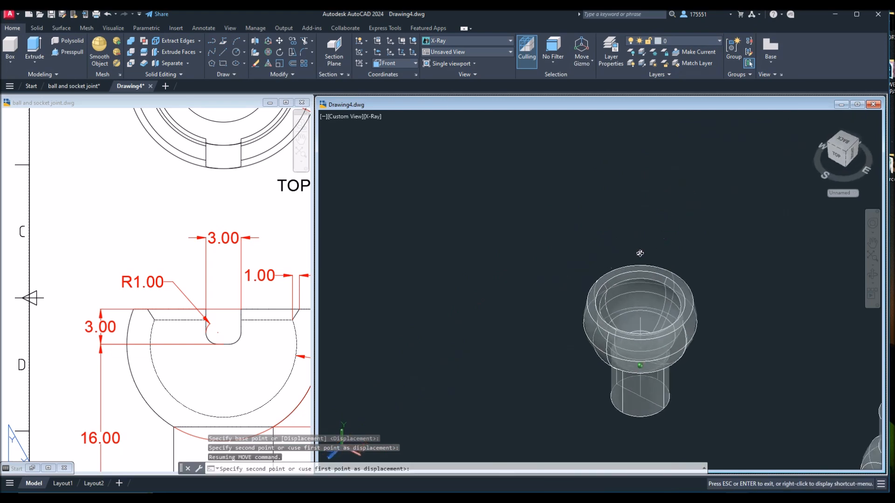
scroll(620, 343, "up", 5)
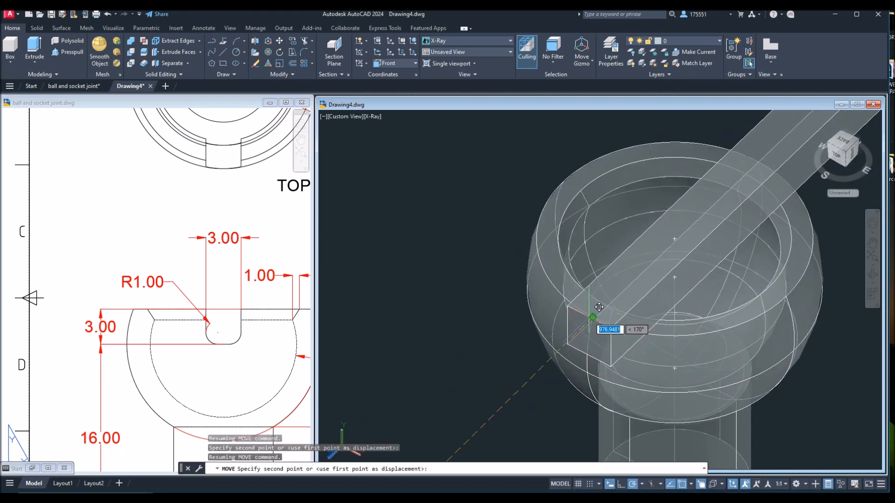
middle_click_drag(598, 307, 428, 285, "shift")
scroll(538, 268, "down", 3)
Move the box about 5.71 along +Z so its near end projects past the front of the socket
left_click(650, 230)
right_click(582, 161)
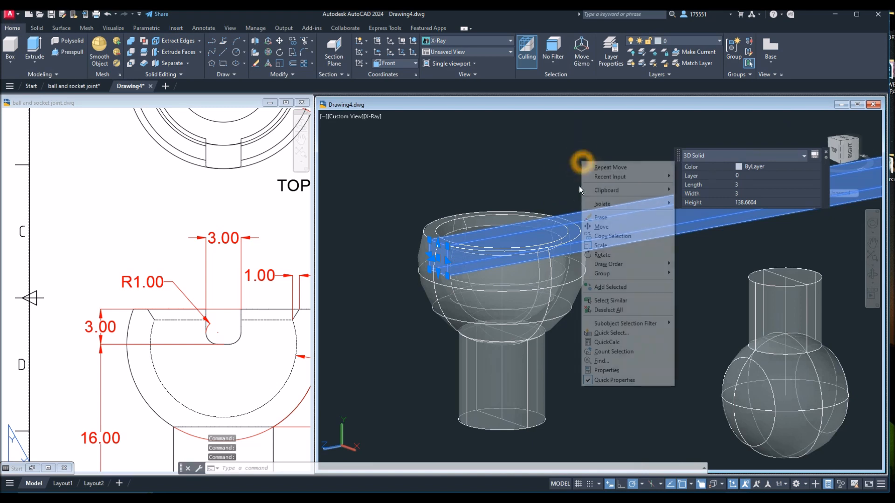
left_click(599, 227)
left_click(697, 294)
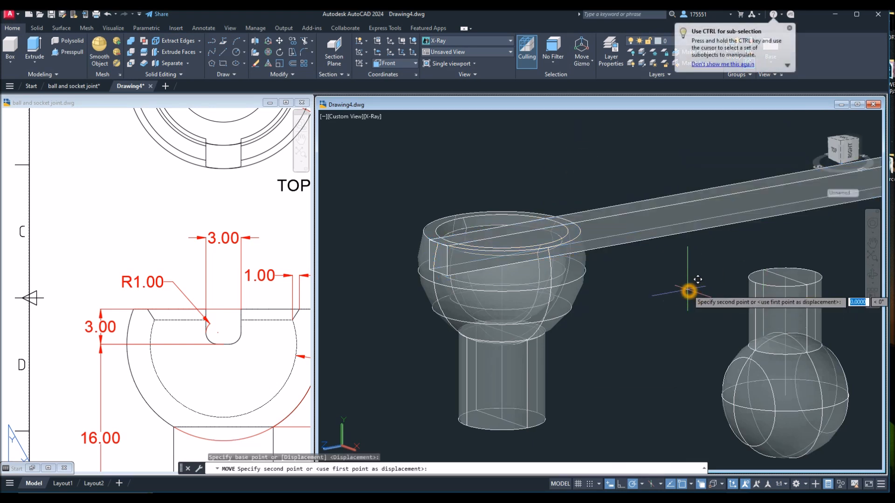
left_click(639, 296)
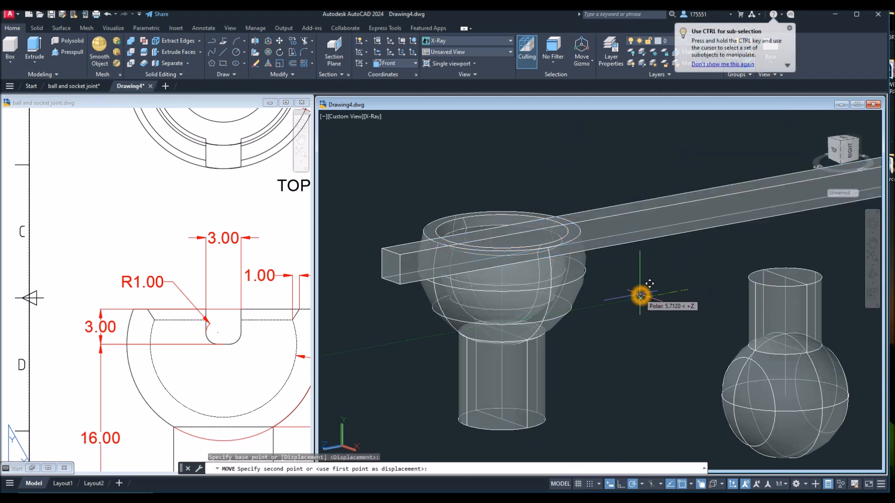
Subtract the long box from the socket to cut the slot through both sides of its rim
middle_click_drag(583, 291, 580, 309, "shift")
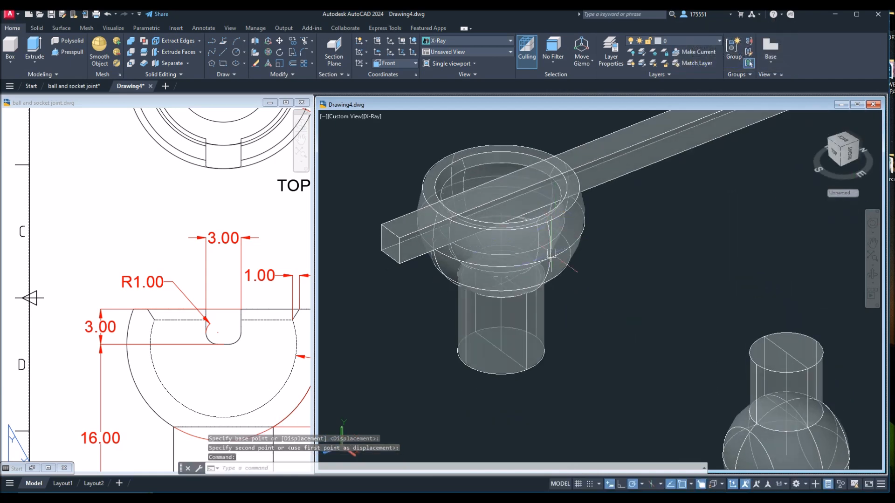
left_click(131, 52)
left_click(568, 257)
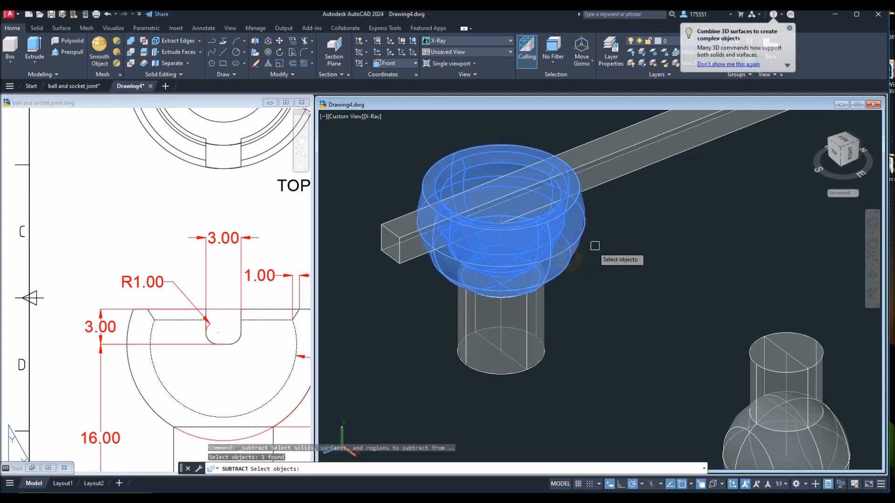
right_click(620, 236)
left_click(604, 186)
right_click(611, 203)
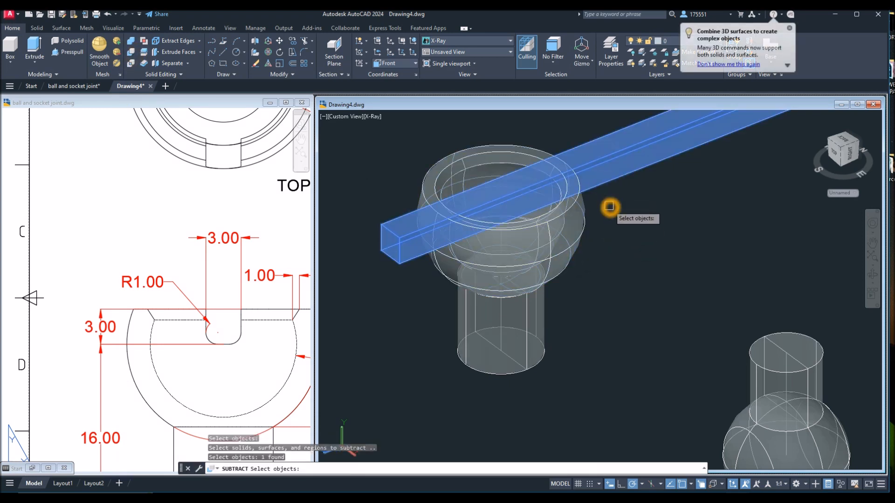
Display the model in the Conceptual visual style and orbit to view the slotted socket from the front
left_click(371, 118)
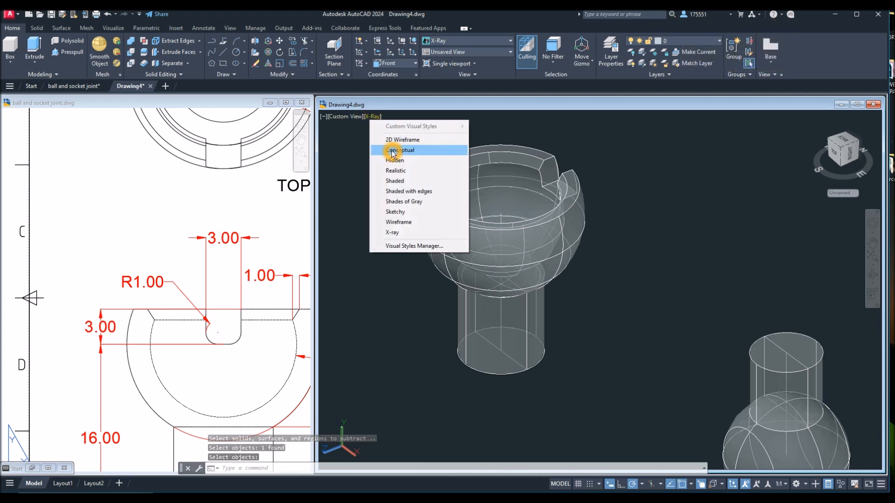
left_click(390, 149)
middle_click_drag(535, 323, 567, 303, "shift")
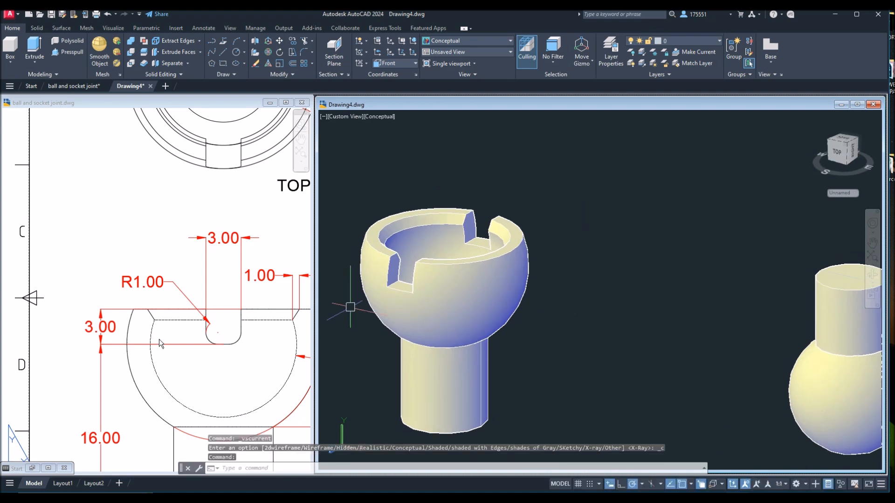
Set the edge fillet radius to 1 and select both bottom edges of the socket's front slot for filleting
left_click(523, 305)
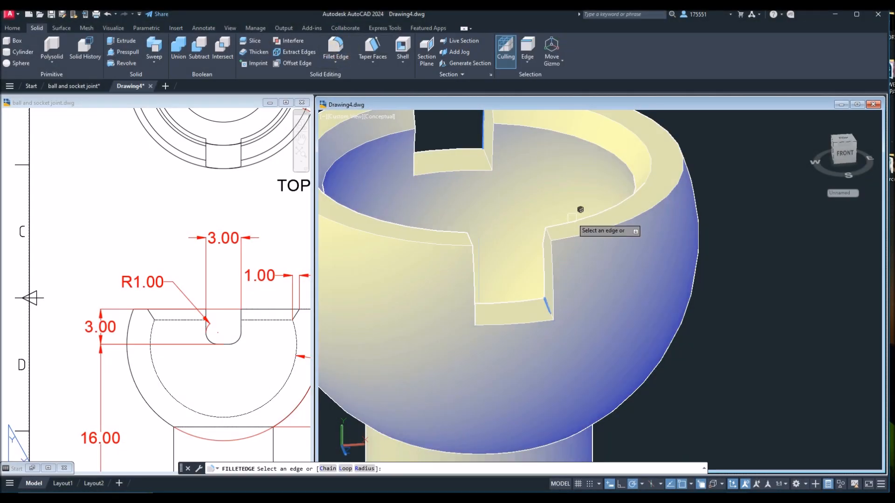
right_click(561, 282)
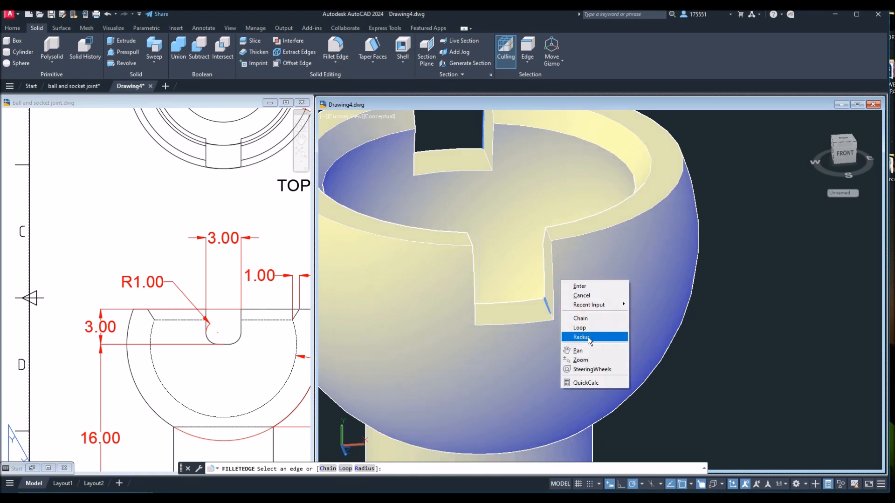
left_click(588, 337)
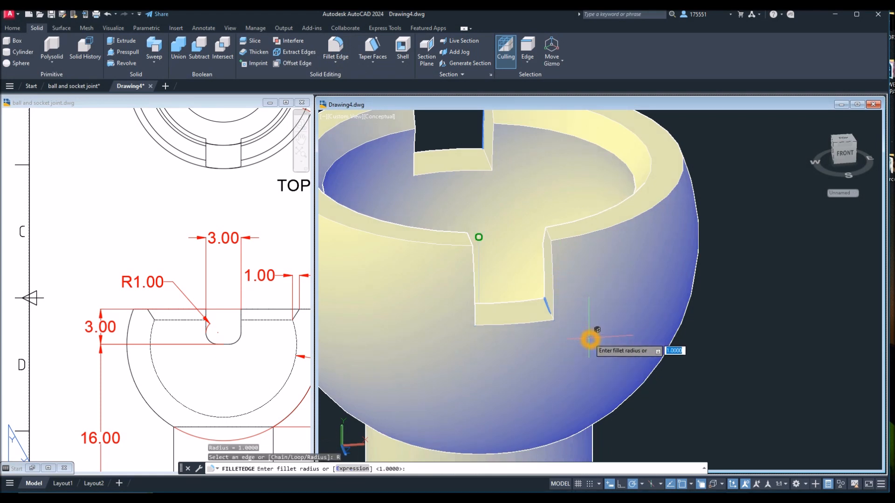
key("Return")
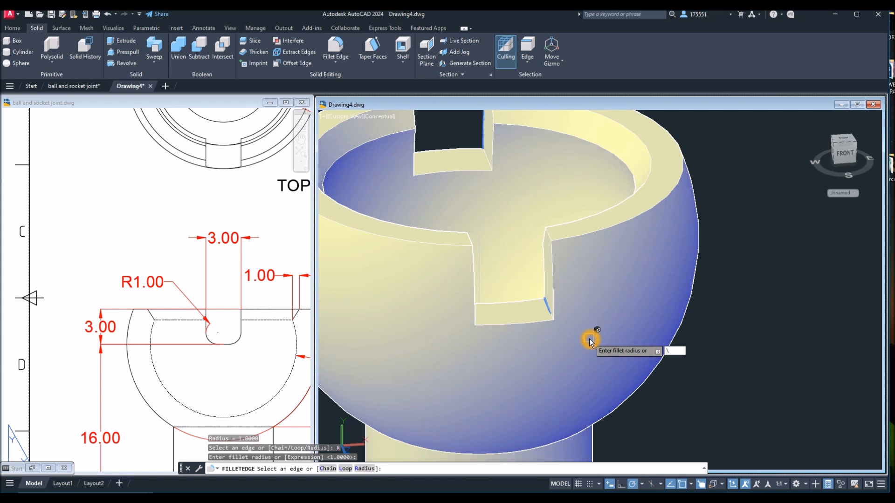
left_click(548, 307)
middle_click_drag(539, 306, 487, 340, "shift")
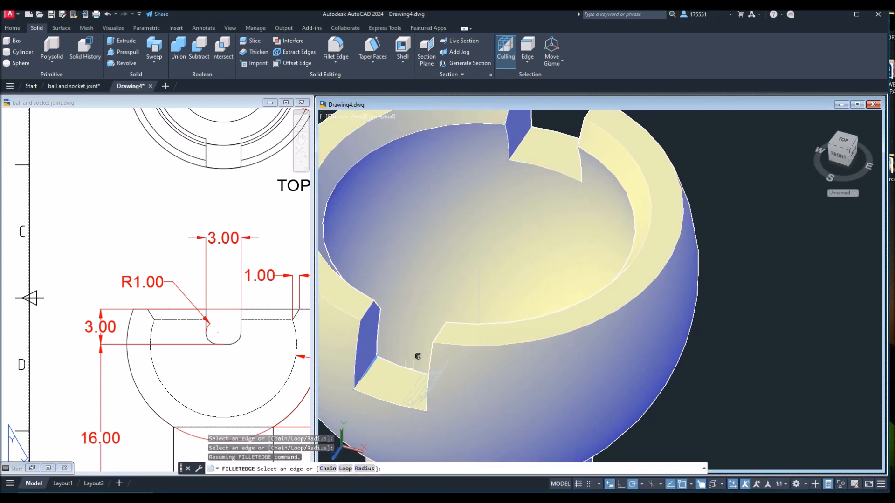
middle_click_drag(392, 359, 439, 334, "shift")
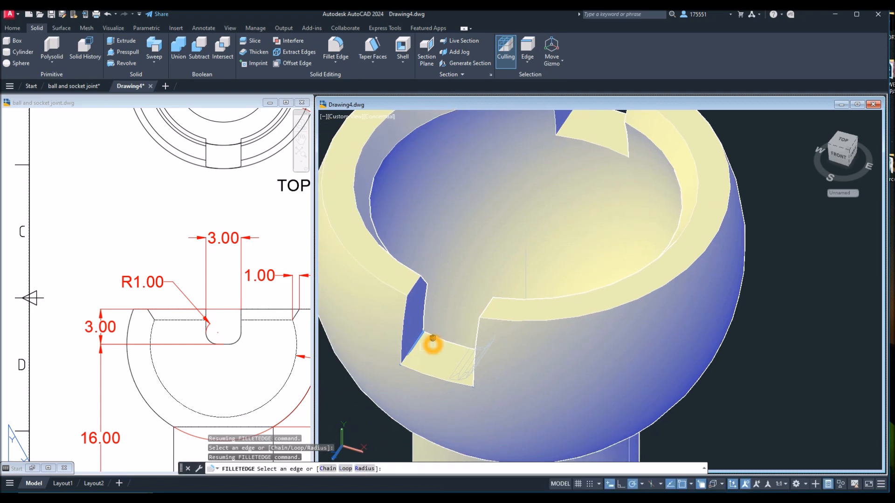
scroll(417, 339, "up", 2)
left_click(418, 345)
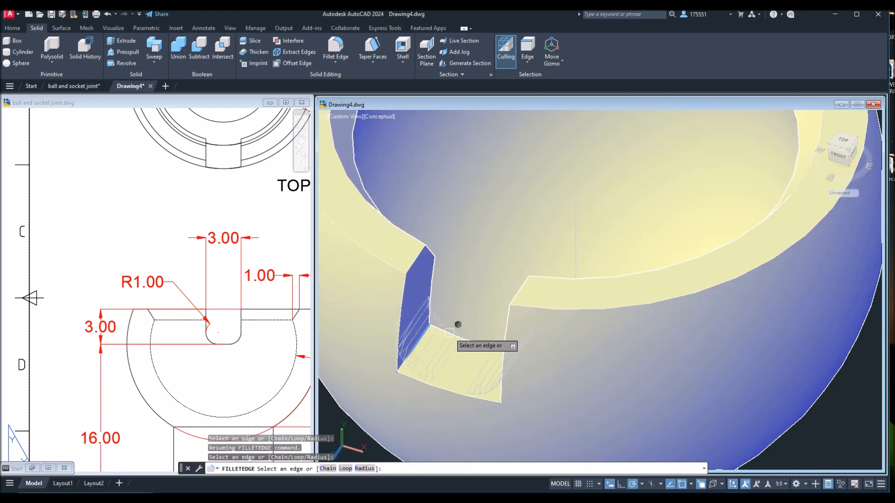
Add both bottom edges of the socket's rear slot to the fillet selection and apply the fillet
scroll(459, 324, "down", 2)
middle_click_drag(458, 324, 407, 444)
scroll(527, 230, "up", 2)
middle_click_drag(529, 240, 524, 251, "shift")
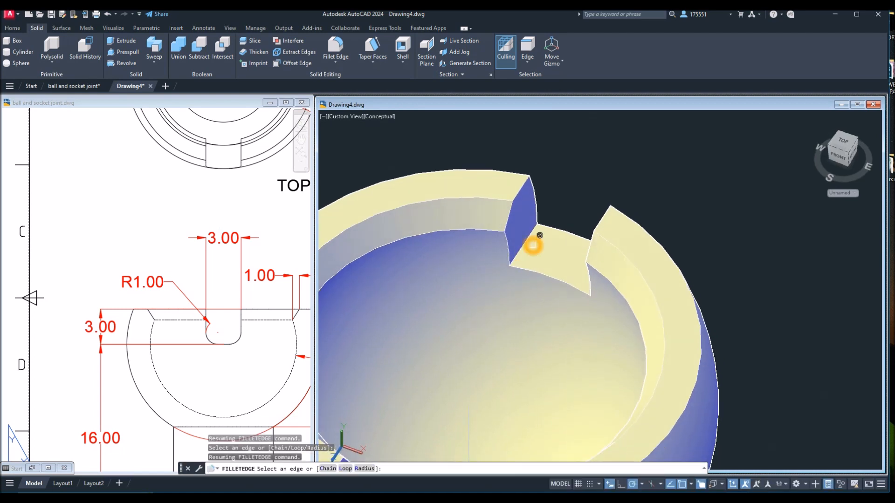
scroll(536, 240, "up", 2)
left_click(523, 245)
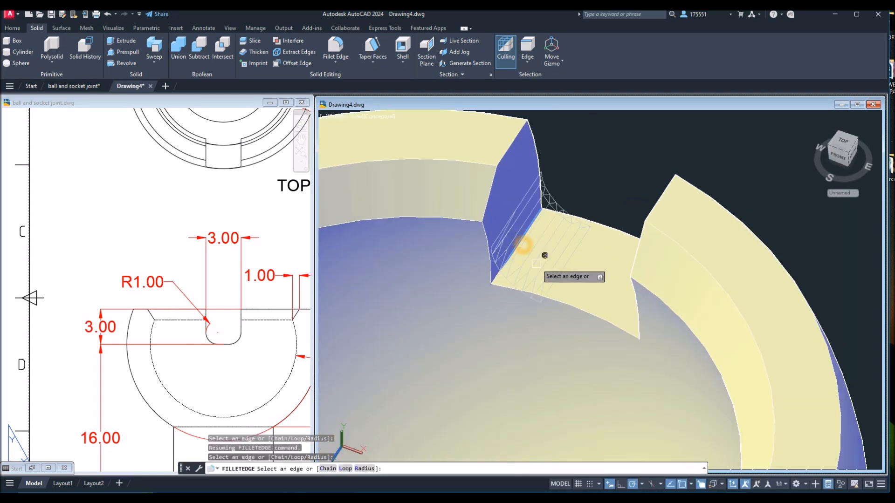
middle_click_drag(537, 265, 589, 267, "shift")
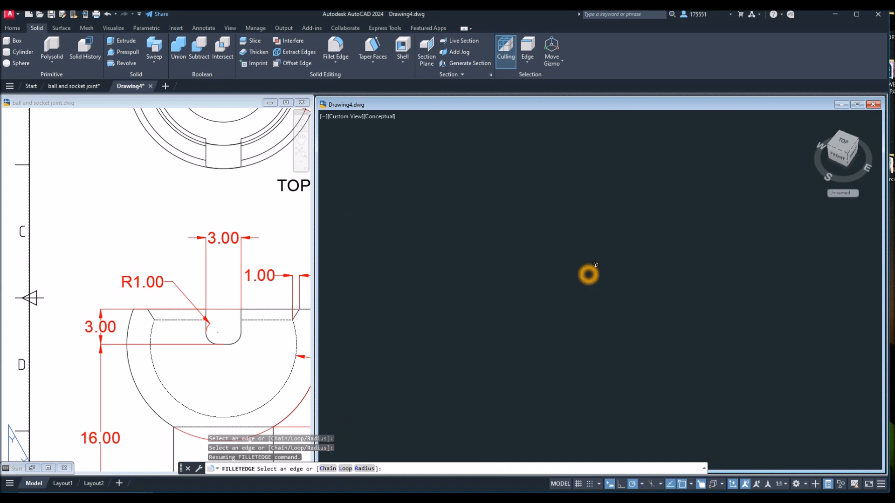
middle_click_drag(727, 294, 466, 293, "shift")
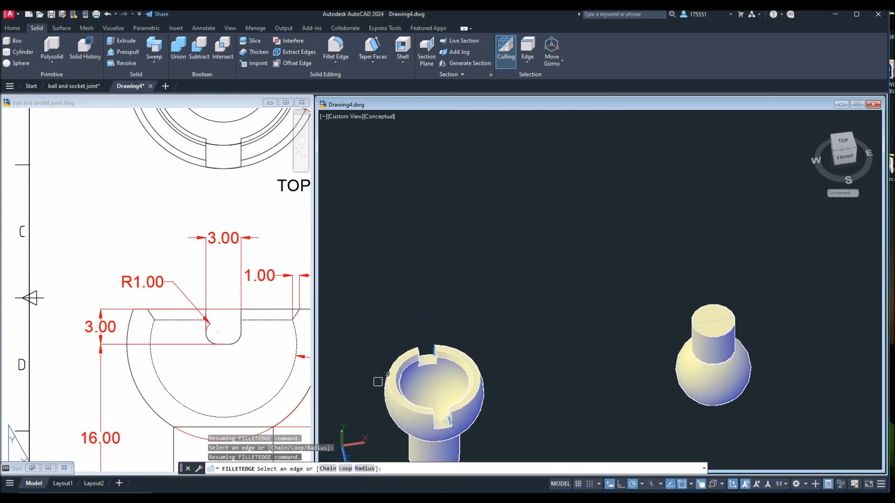
scroll(379, 382, "up", 5)
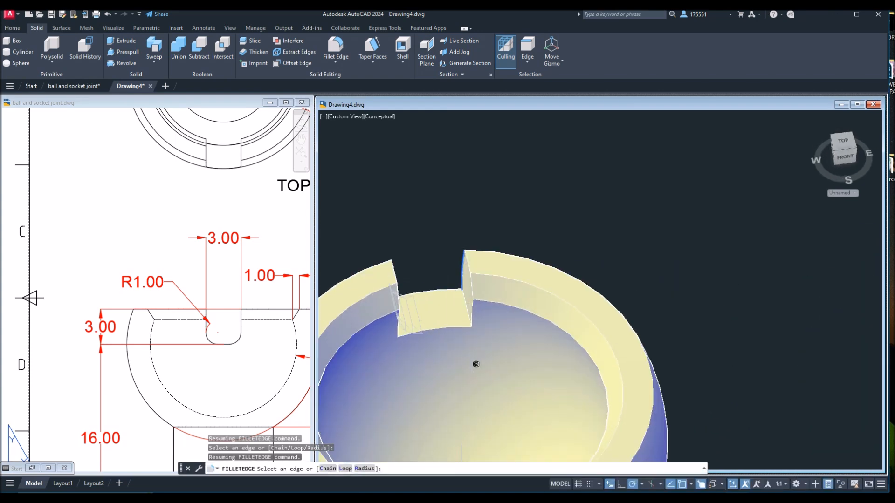
left_click(462, 301)
right_click(386, 229)
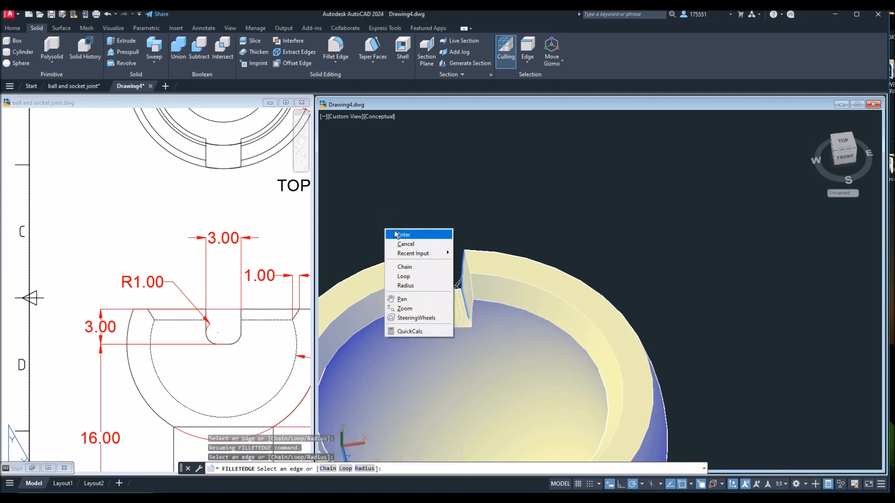
left_click(395, 234)
right_click(396, 233)
left_click(410, 239)
scroll(412, 238, "down", 5)
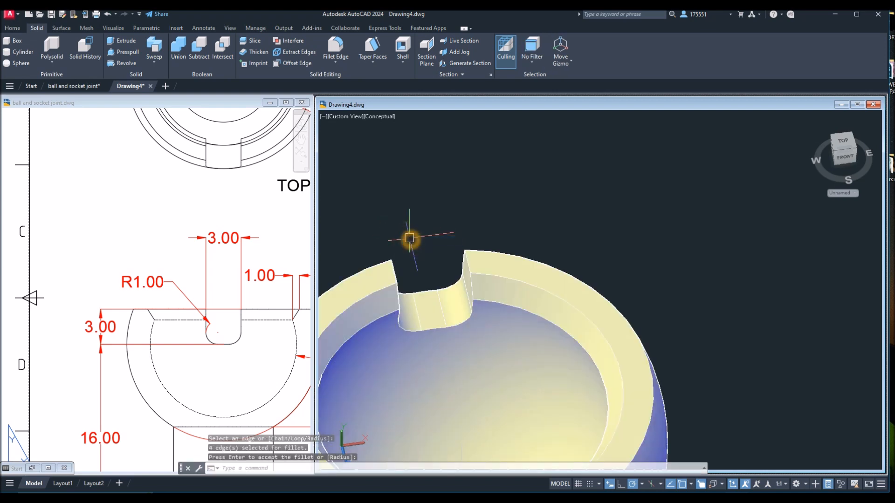
middle_click_drag(413, 239, 412, 211, "shift")
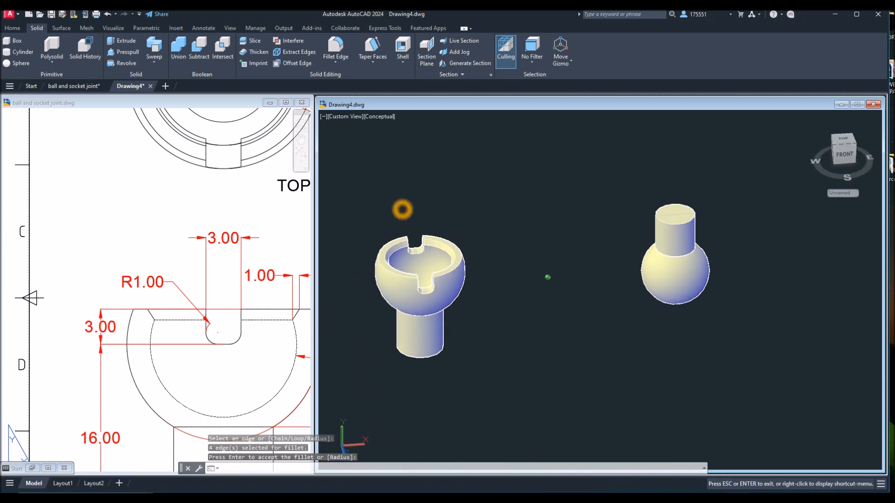
Union all the solids of the slotted socket and its stem into one body
left_click(178, 47)
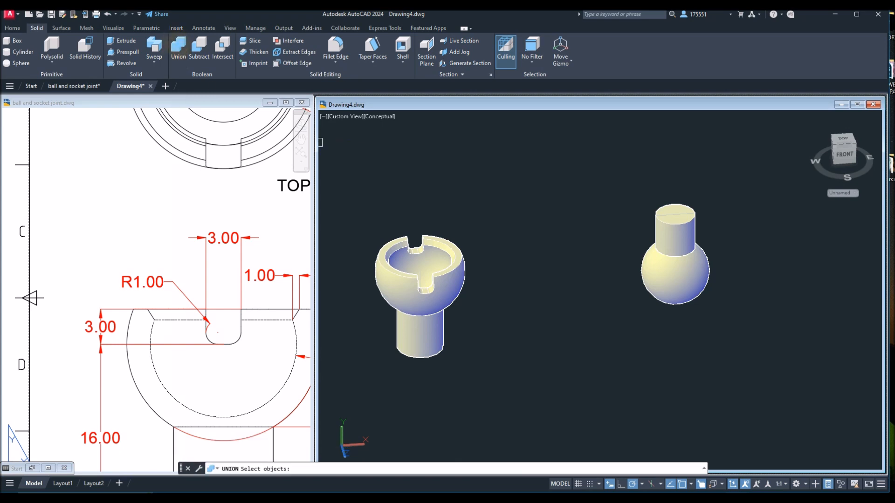
left_click(468, 381)
left_click(356, 215)
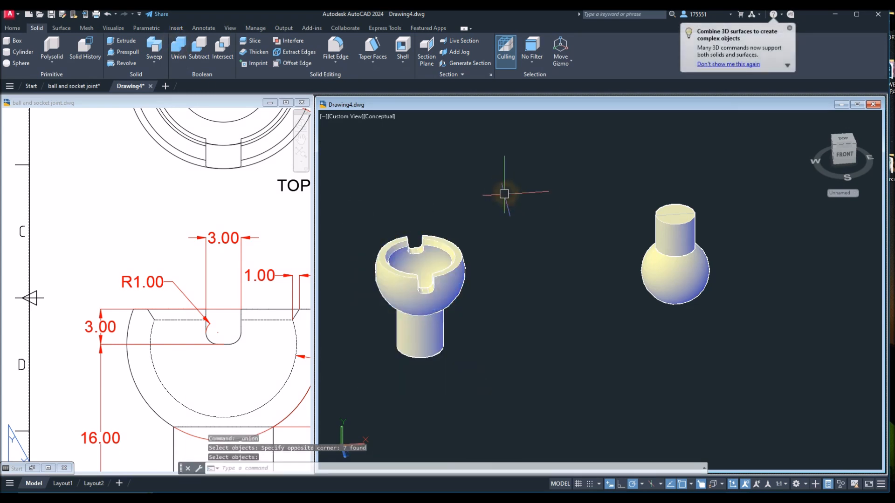
Union the ball and its cylindrical stem into one solid
left_click(179, 46)
left_click(650, 184)
left_click(807, 342)
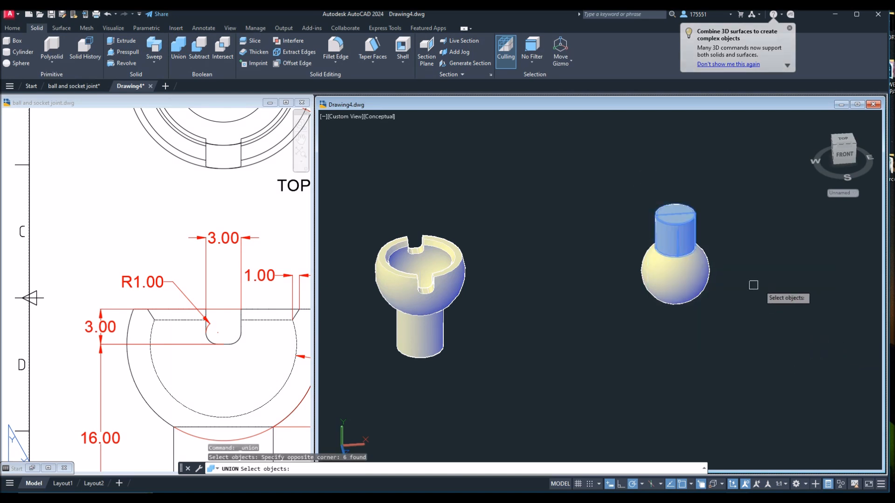
left_click(704, 285)
key("Return")
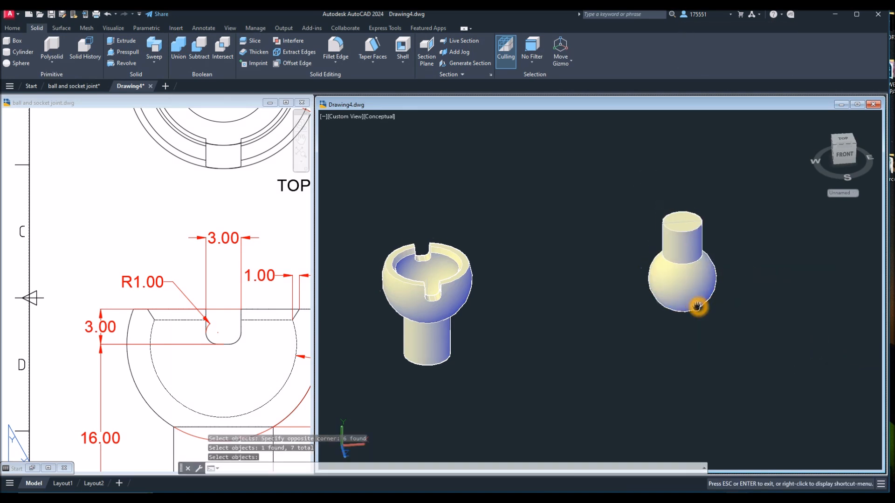
Move the ball with its stem from the ball's center to the center of the socket's spherical cavity
left_click(682, 280)
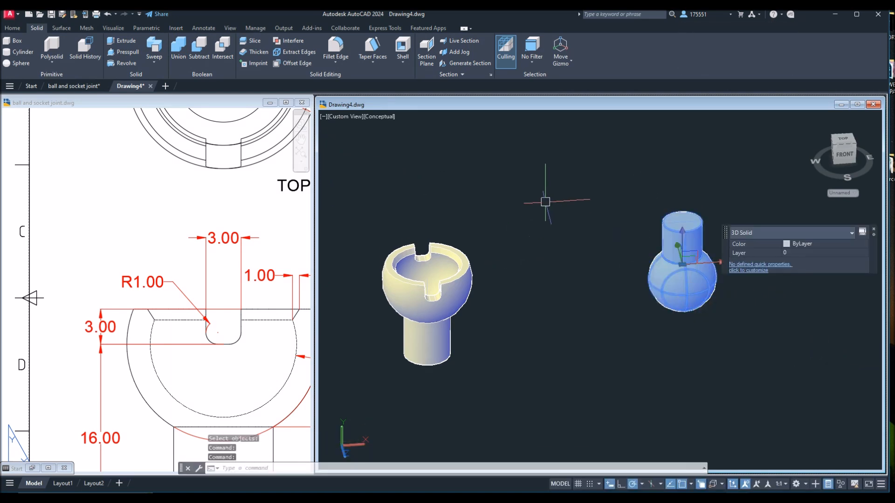
right_click(546, 203)
left_click(565, 268)
scroll(694, 320, "up", 2)
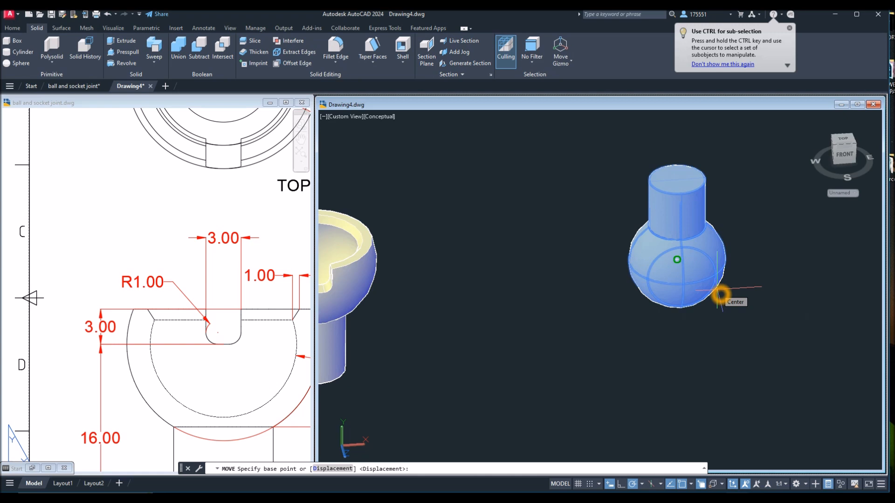
left_click(720, 294)
scroll(605, 313, "down", 2)
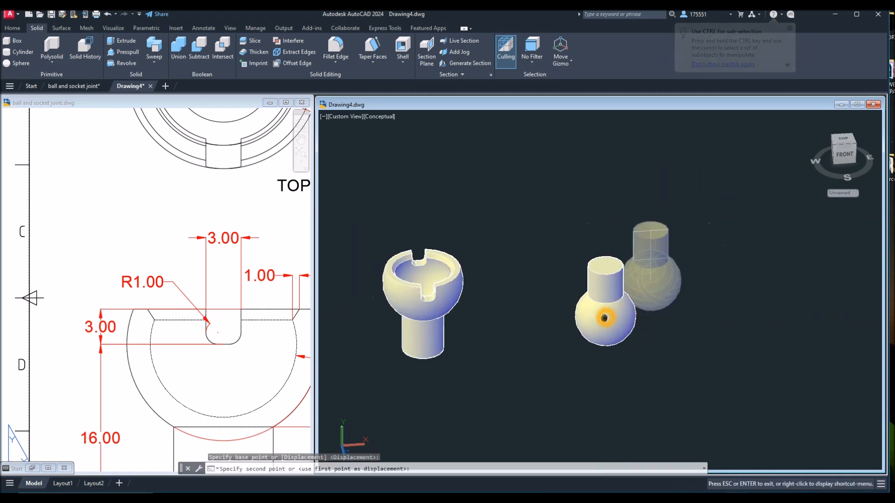
middle_click_drag(605, 318, 708, 301)
scroll(594, 281, "up", 4)
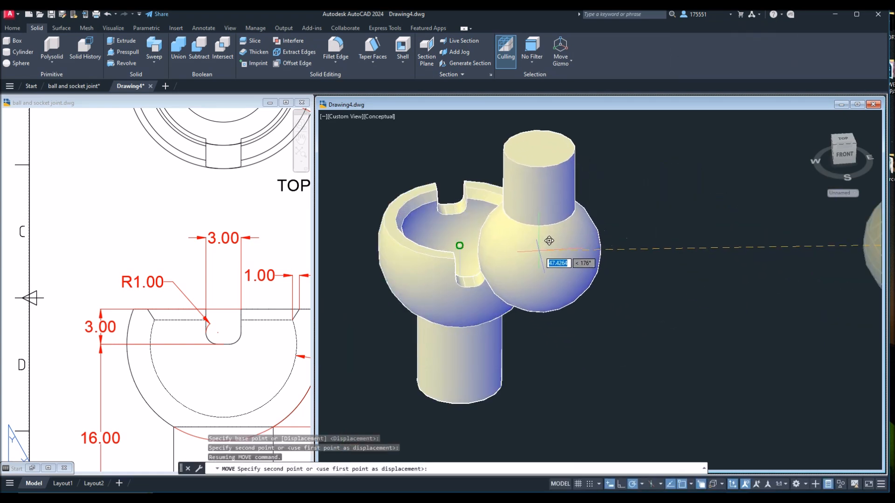
left_click(539, 249)
middle_click_drag(558, 255, 512, 251, "shift")
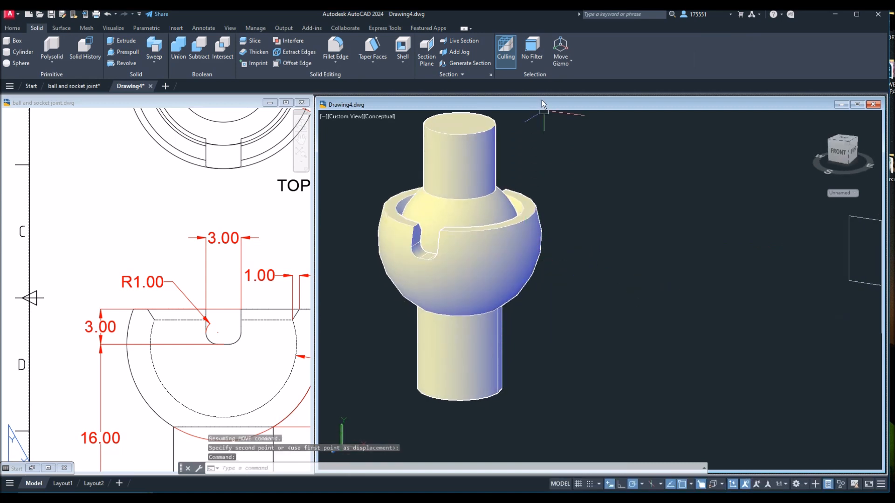
Delete the leftover construction lines beside the assembled joint
scroll(508, 256, "down", 3)
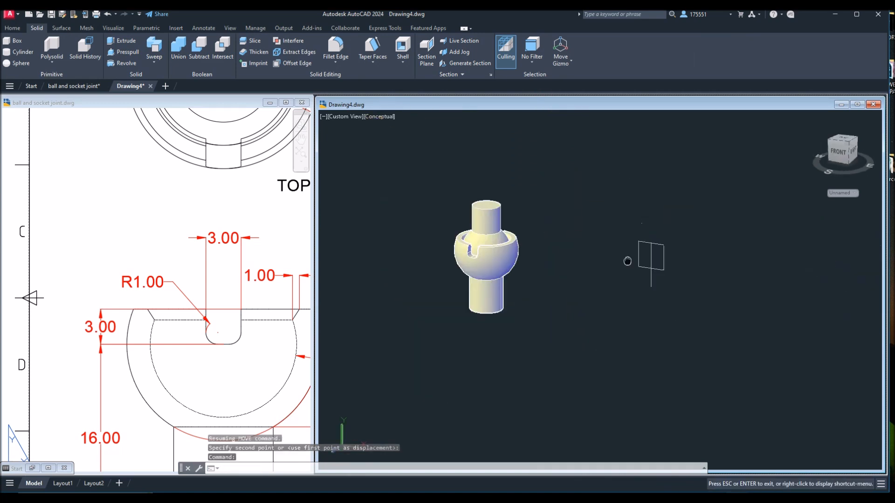
left_click(674, 310)
left_click(628, 223)
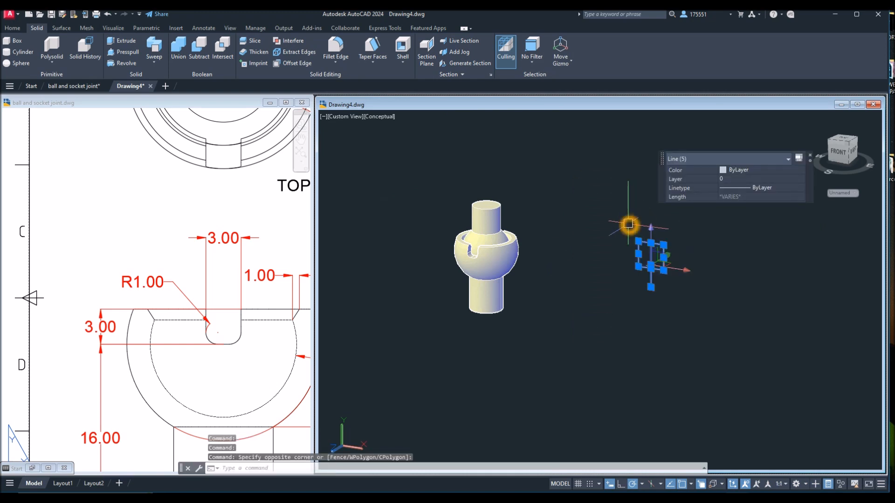
key("Delete")
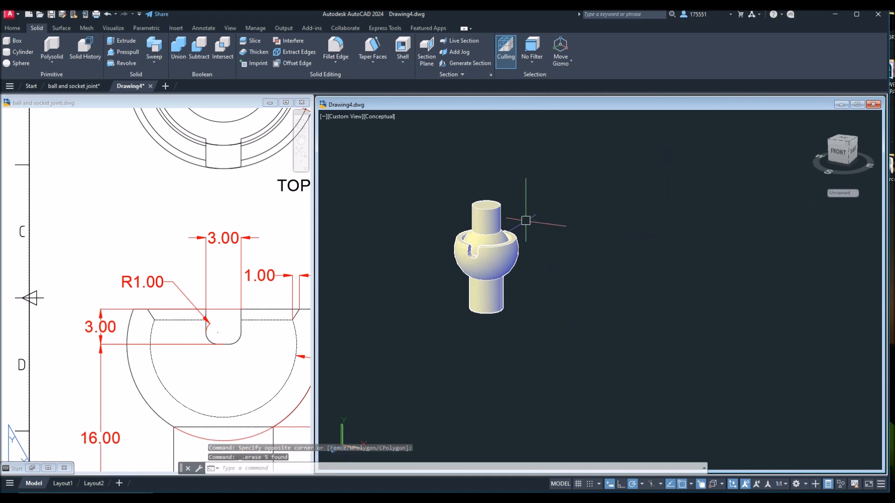
Display the model in the Realistic visual style and open the Materials Browser with its library shown
left_click(381, 117)
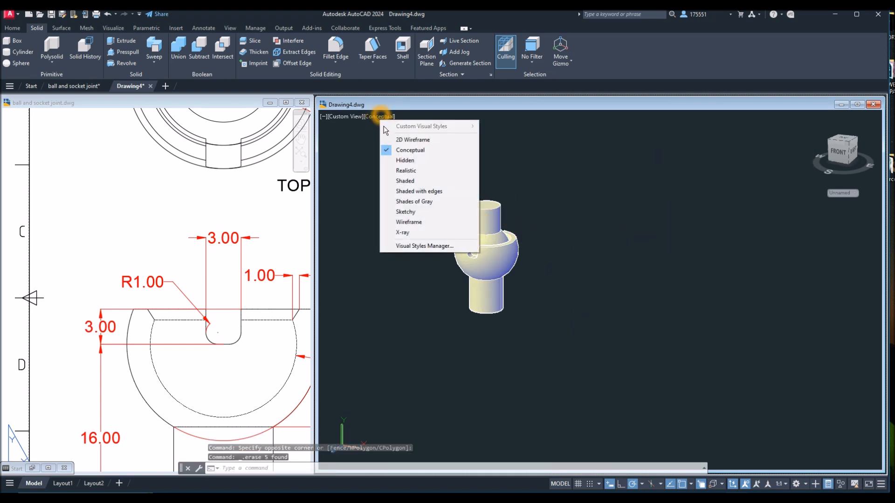
left_click(405, 170)
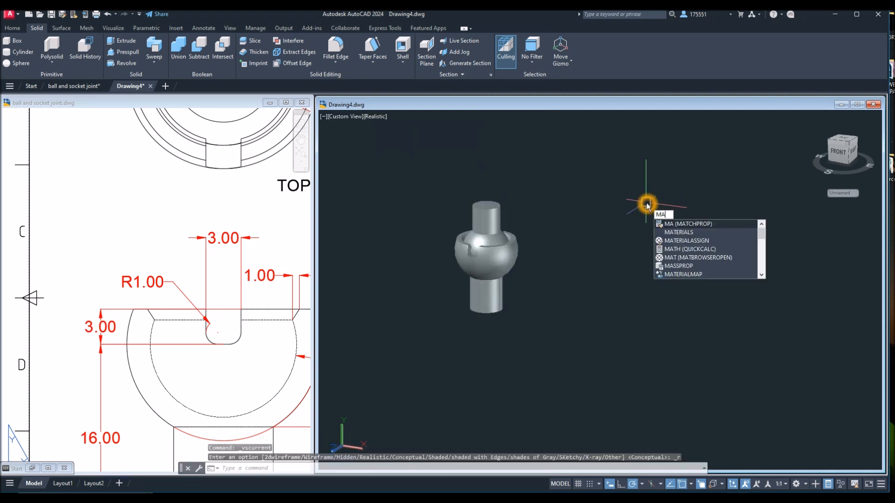
left_click(688, 232)
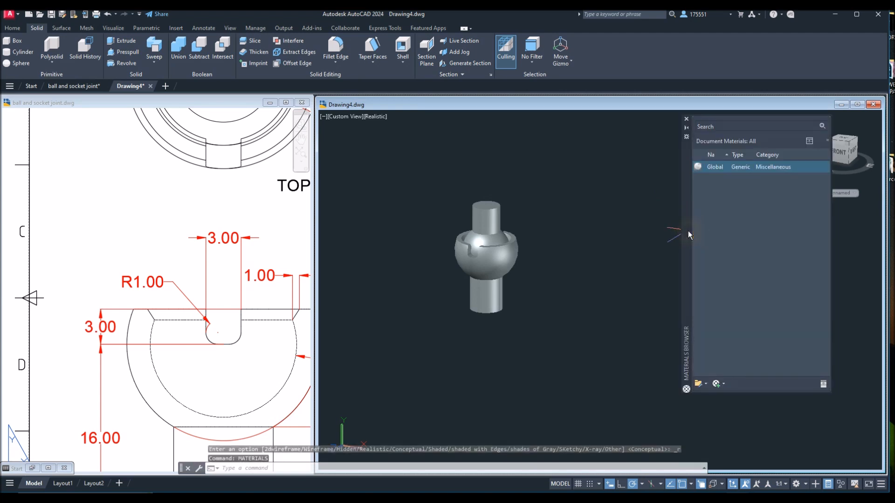
left_click(784, 168)
left_click(620, 245)
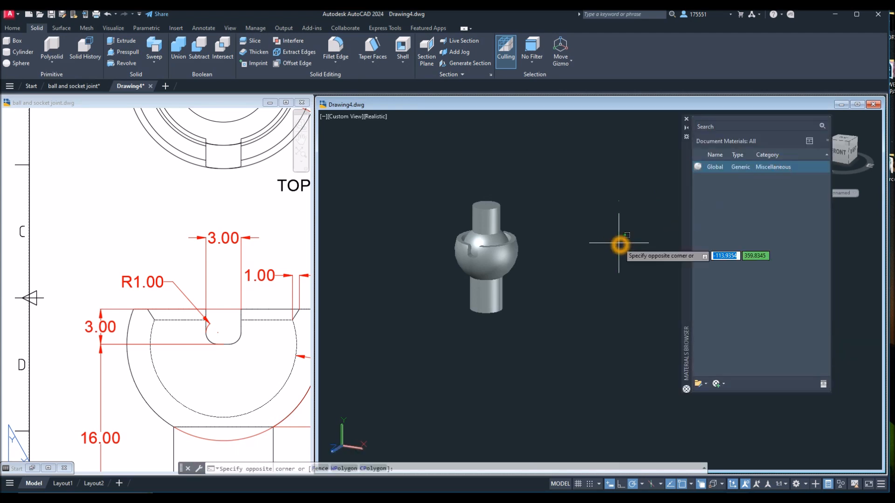
left_click(810, 142)
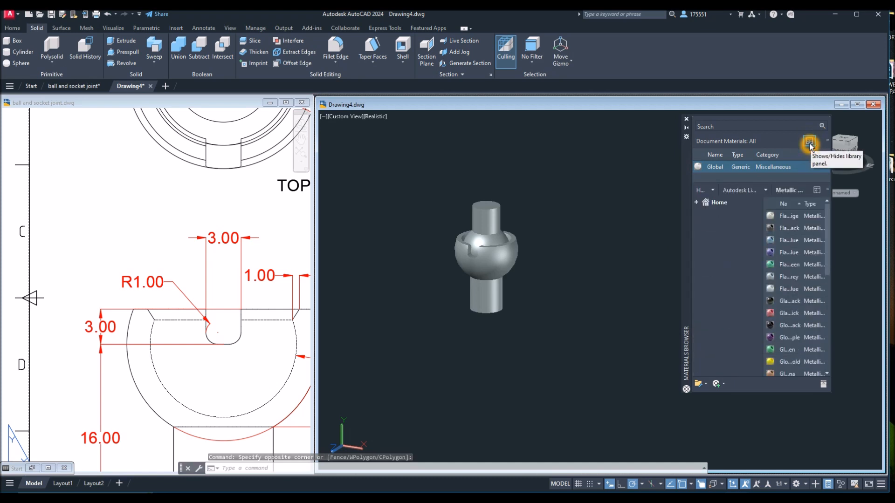
Apply the brick-red material from the Autodesk Library's Metallic Paint category to the socket
left_click(765, 191)
left_click(732, 302)
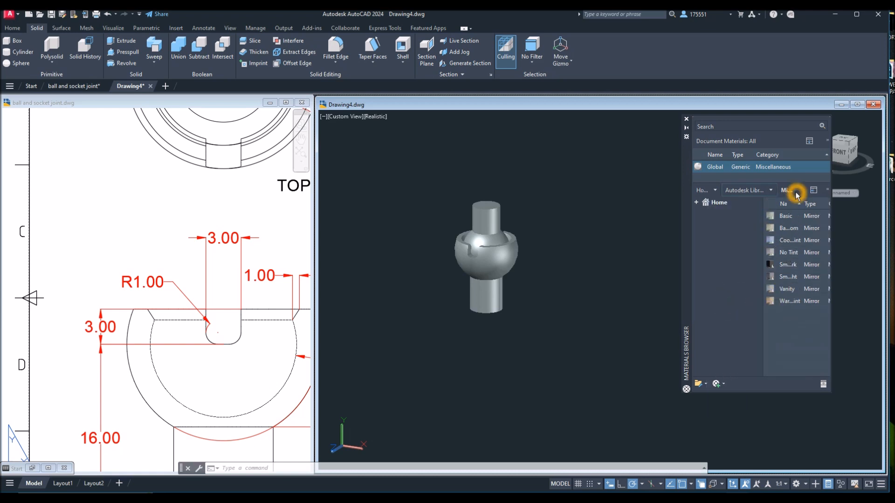
left_click(770, 192)
left_click(746, 295)
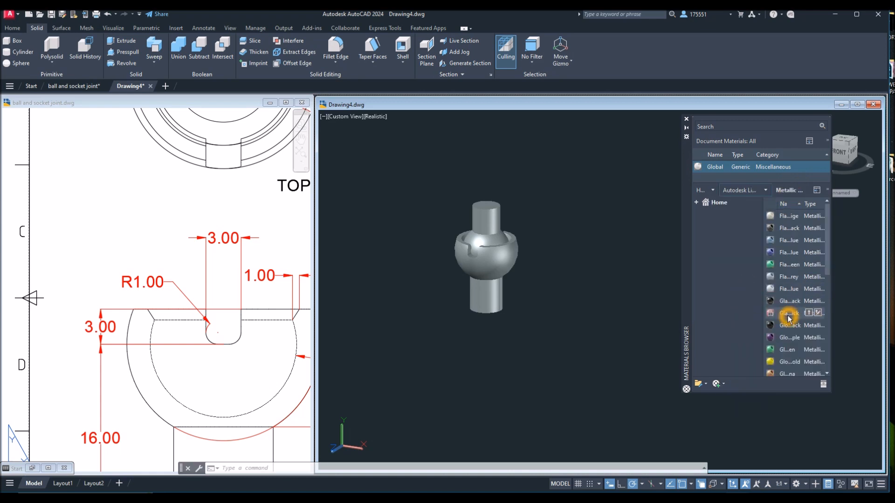
left_click_drag(789, 319, 544, 307)
left_click_drag(503, 273, 504, 273)
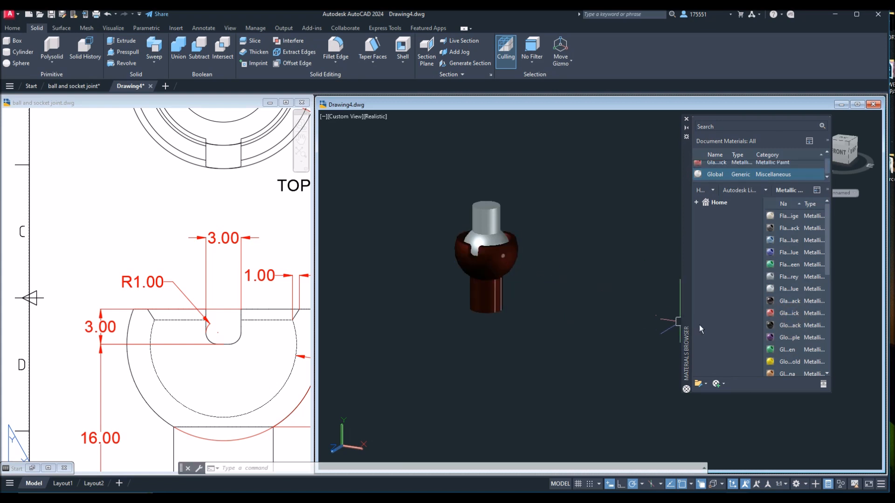
Apply the flaked beige Metallic Paint material to the ball with its stem and close the Materials Browser
left_click_drag(788, 215, 485, 219)
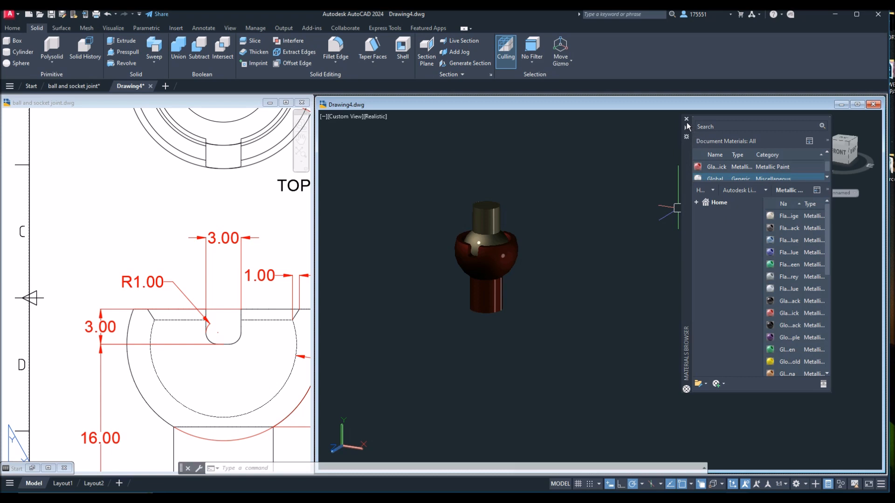
left_click(686, 119)
scroll(506, 230, "up", 3)
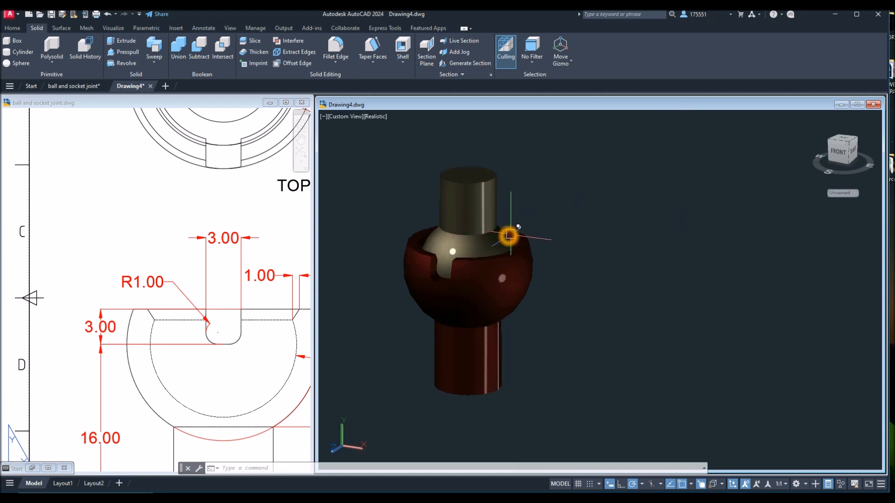
Move the assembled ball and socket together to one side, clear of the construction lines hidden inside them
middle_click_drag(550, 239, 483, 235, "shift")
left_click(488, 264)
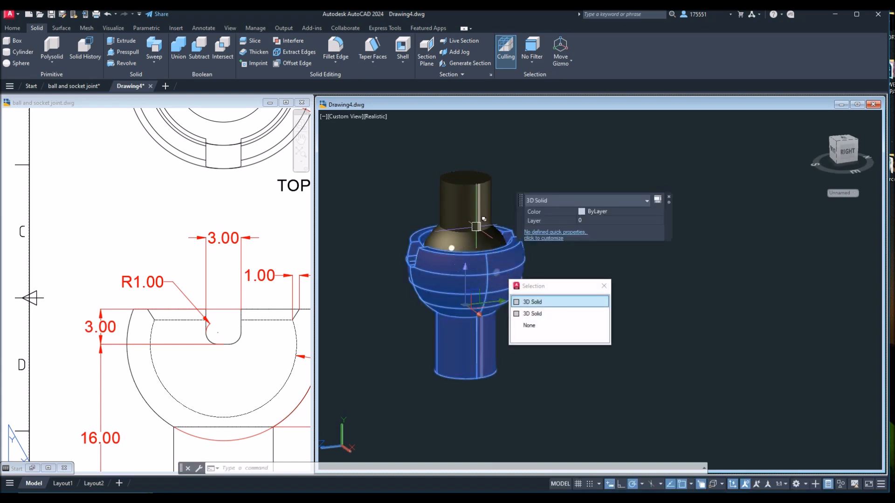
right_click(733, 149)
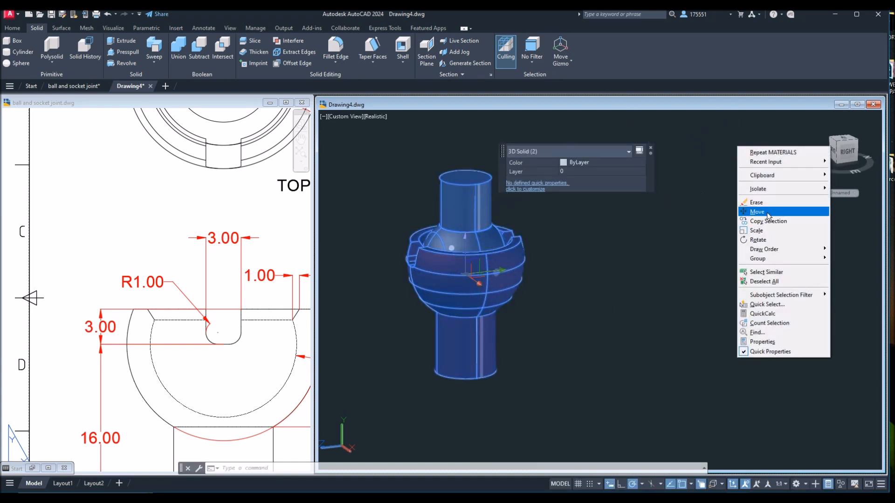
left_click(769, 216)
left_click(548, 299)
left_click(703, 286)
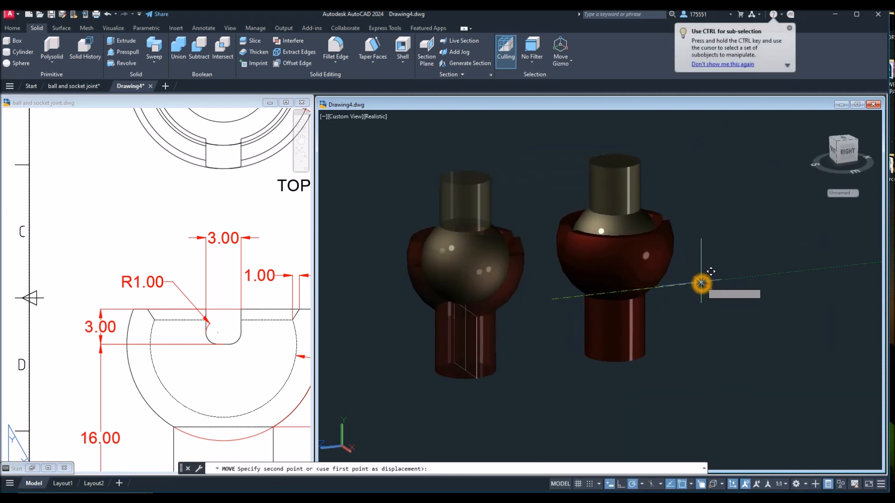
Delete the five leftover construction lines at the joint's former location
left_click(475, 410)
left_click(424, 259)
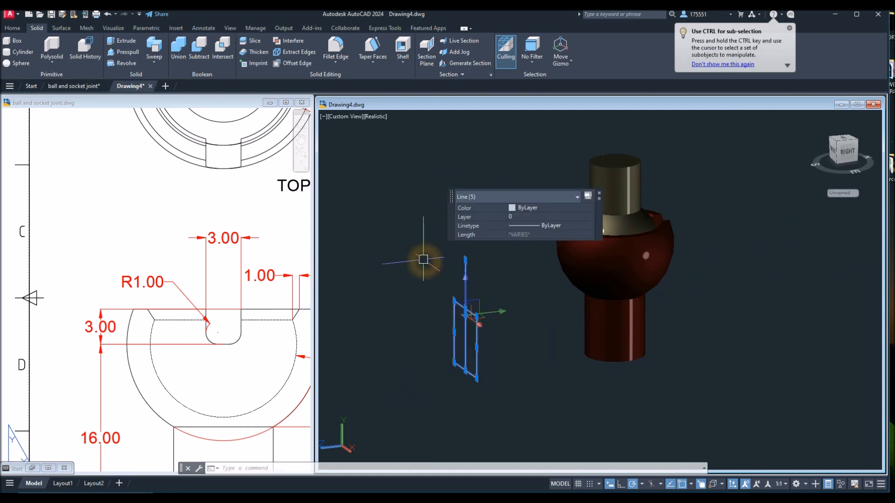
key("Delete")
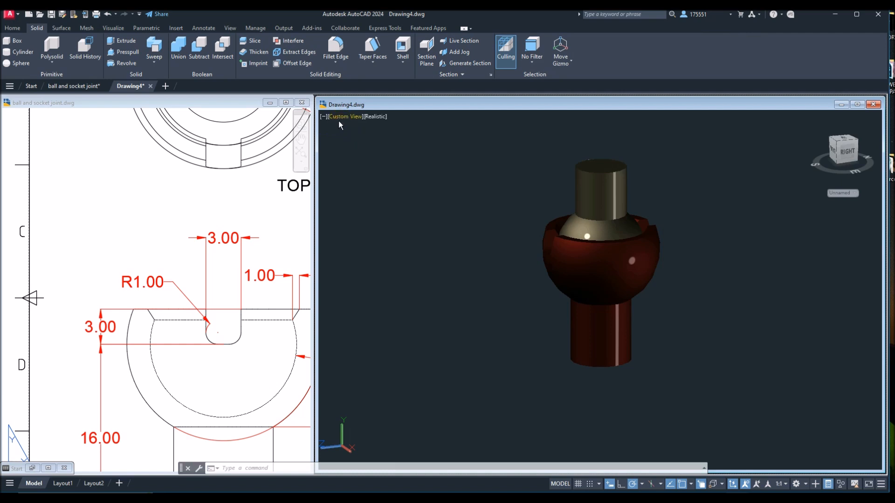
Run an Interfere check on the ball and socket solids as a single selection set
left_click(12, 29)
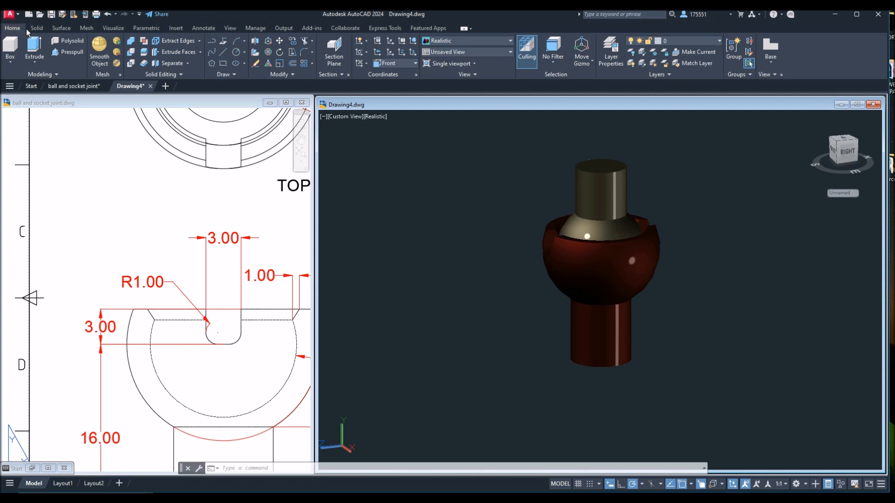
left_click(27, 30)
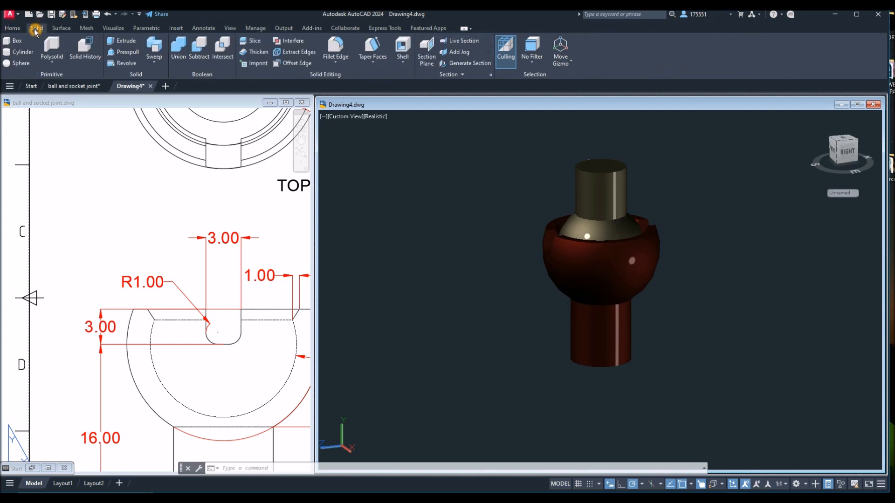
left_click(283, 41)
left_click(535, 144)
left_click(779, 394)
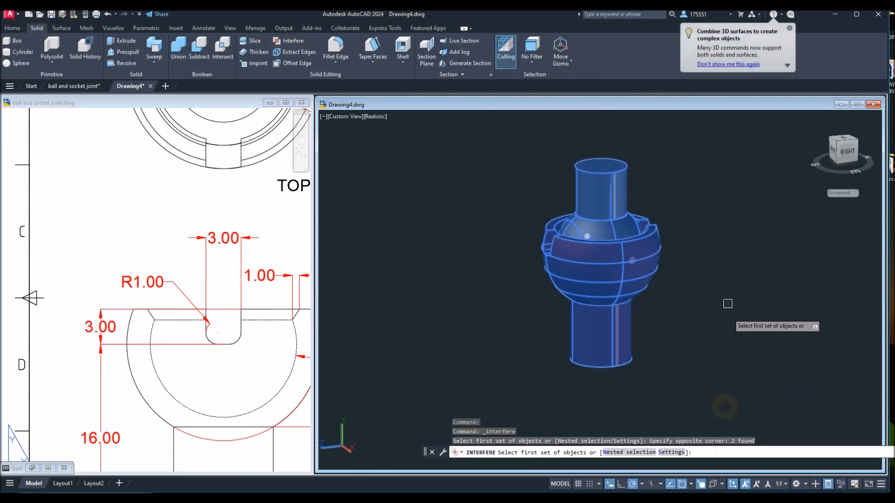
right_click(728, 263)
left_click(747, 268)
right_click(712, 264)
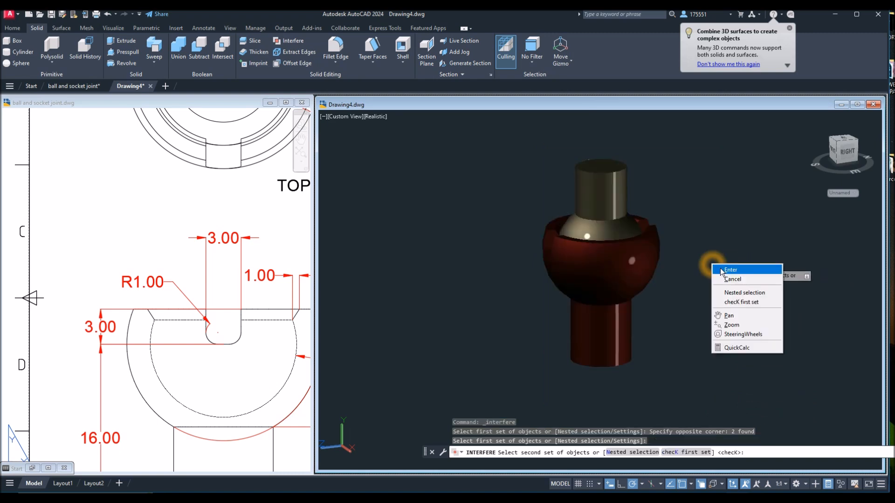
left_click(731, 271)
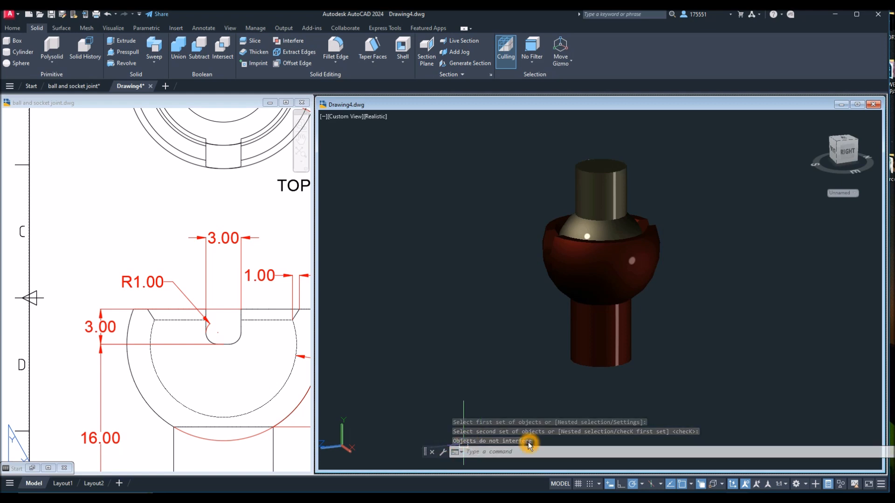
In the Top view, slice both solids through their common center along the X direction, keeping only the rear half
left_click(343, 116)
left_click(378, 142)
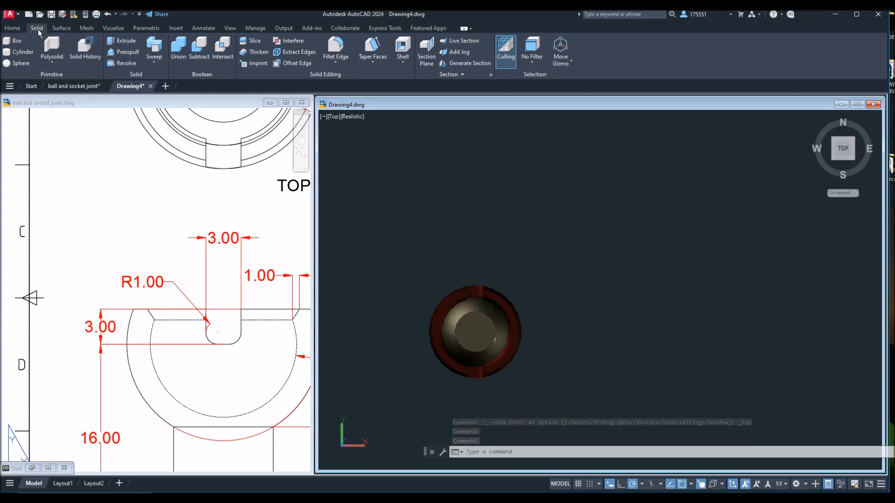
left_click(252, 41)
middle_click_drag(479, 345, 523, 292)
left_click(532, 290)
left_click(484, 284)
right_click(437, 235)
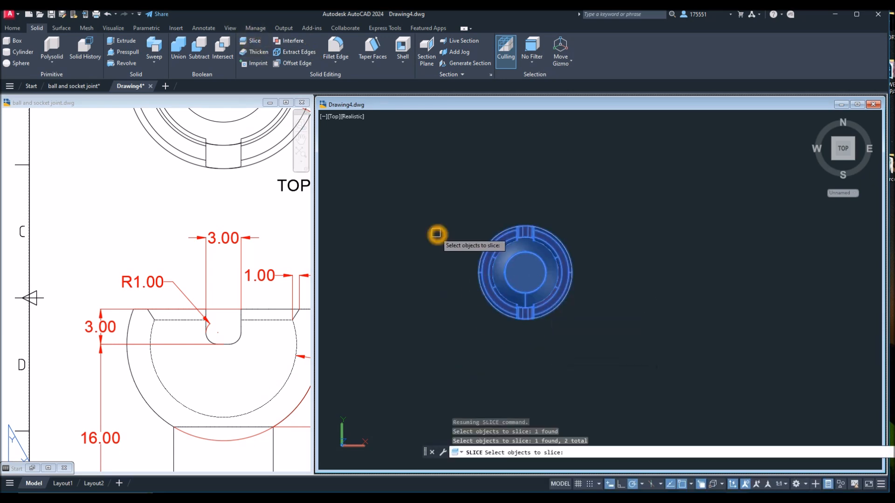
left_click(527, 272)
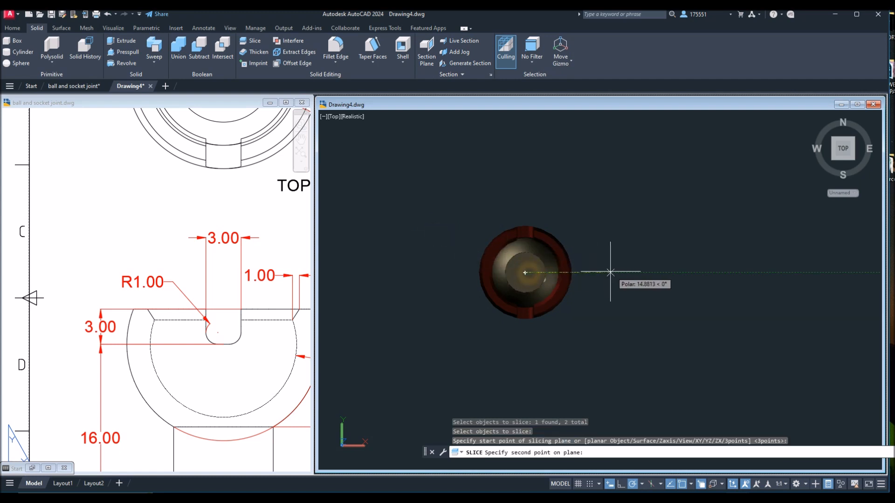
left_click(681, 273)
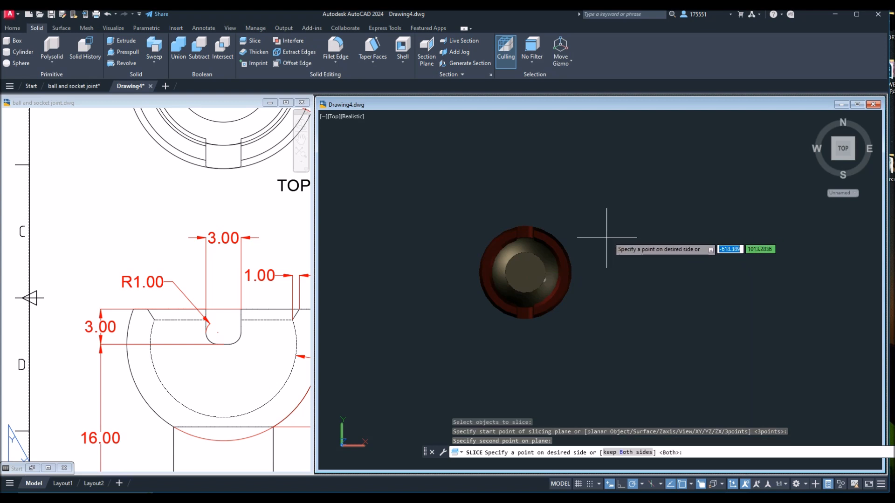
left_click(621, 256)
Start a 3D rotation of the sliced ball with its stem, using the ball's center as the base point
middle_click_drag(615, 286, 621, 154, "shift")
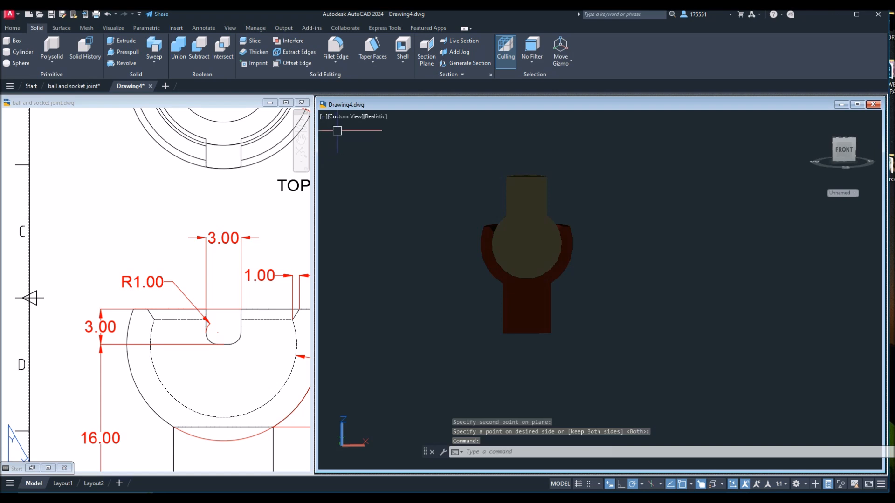
scroll(337, 131, "up", 3)
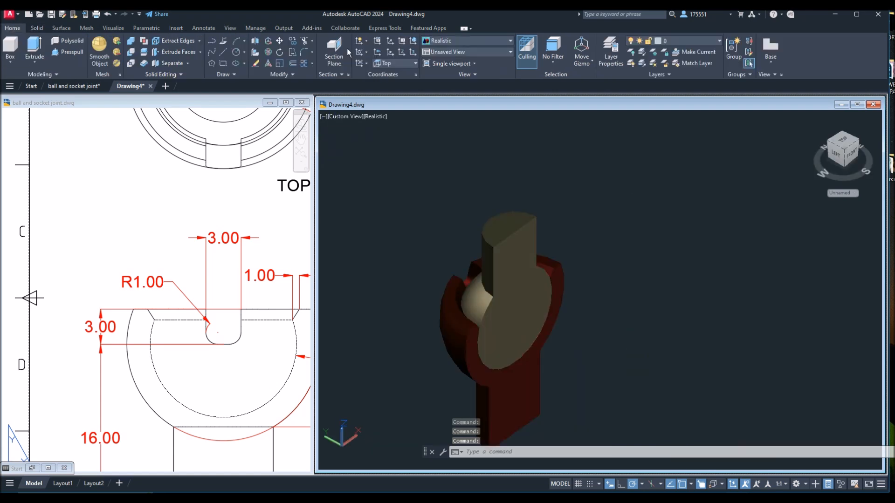
left_click(270, 55)
left_click(512, 254)
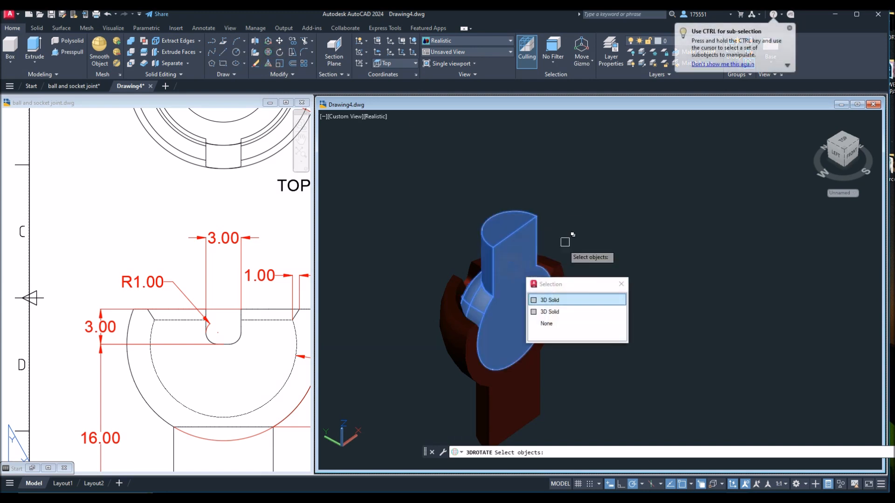
right_click(587, 205)
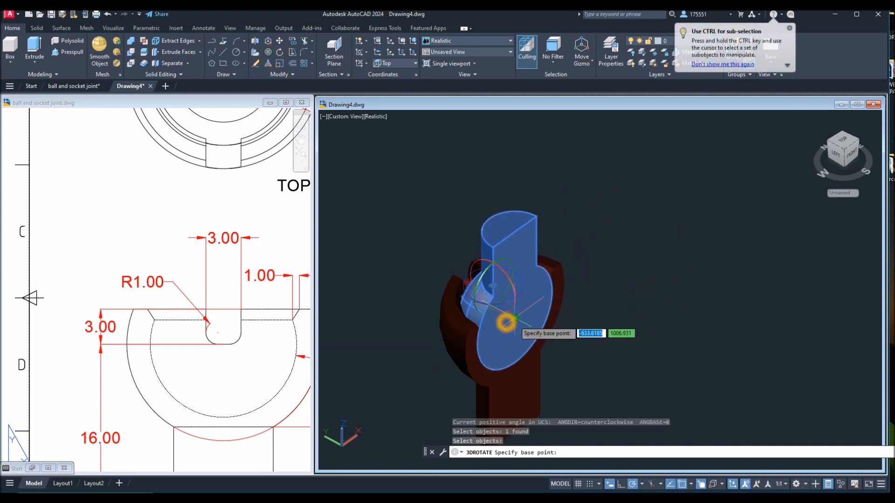
left_click(517, 322)
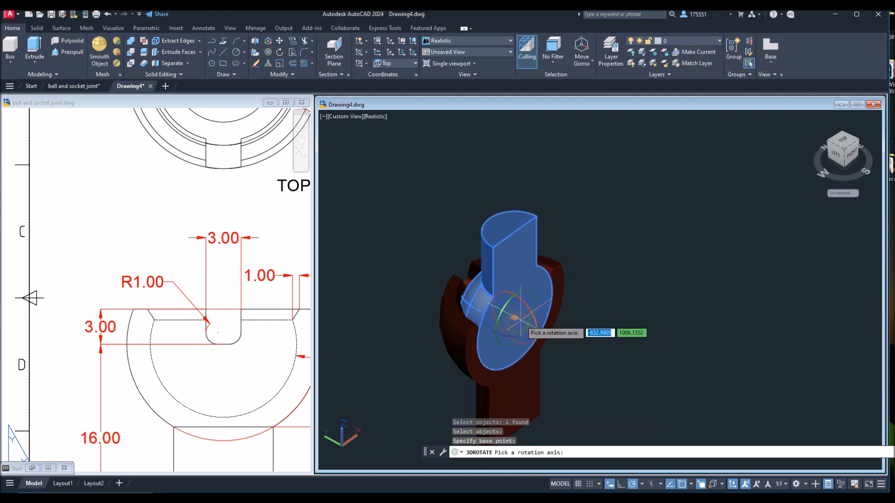
scroll(541, 344, "up", 2)
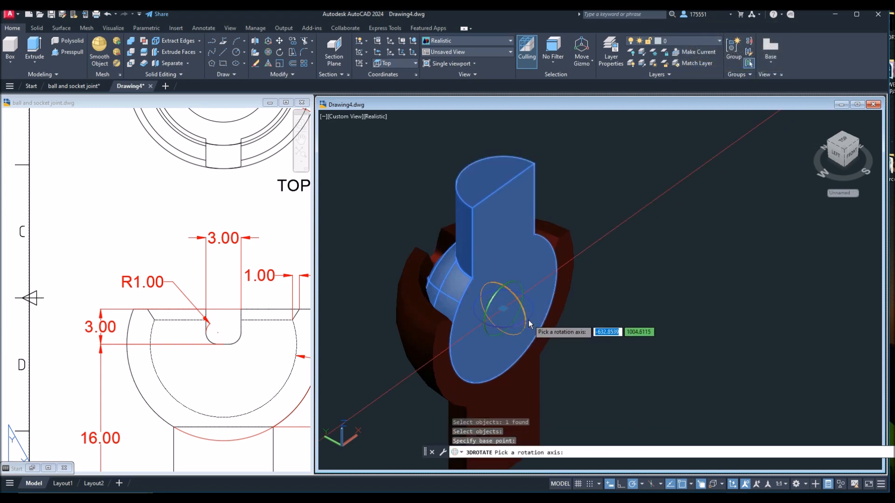
scroll(535, 321, "up", 2)
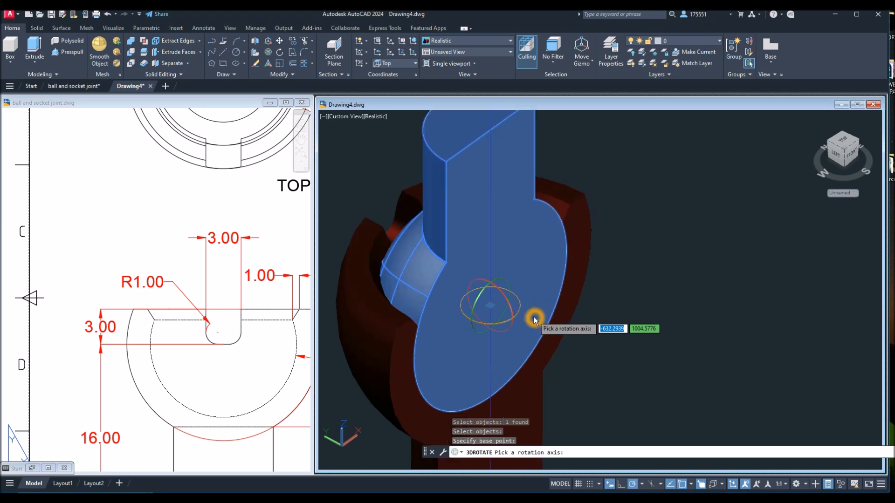